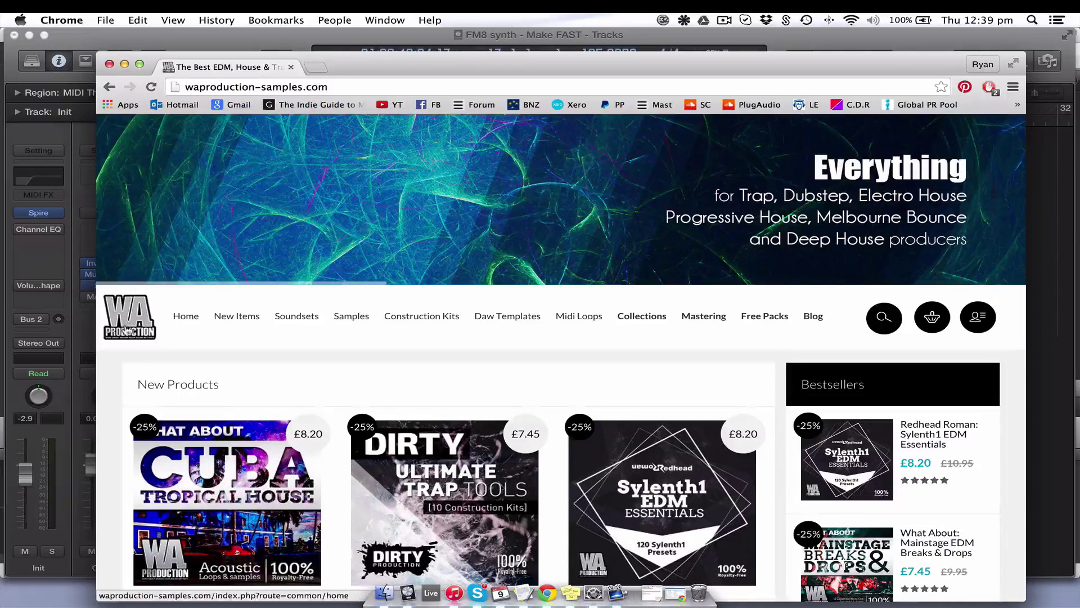
- Switch to Logic Pro X, select the six lead and whitenoise regions across bars 17 to 25, and play the arrangement
{"action": "left_click", "coordinate": [263, 41]}
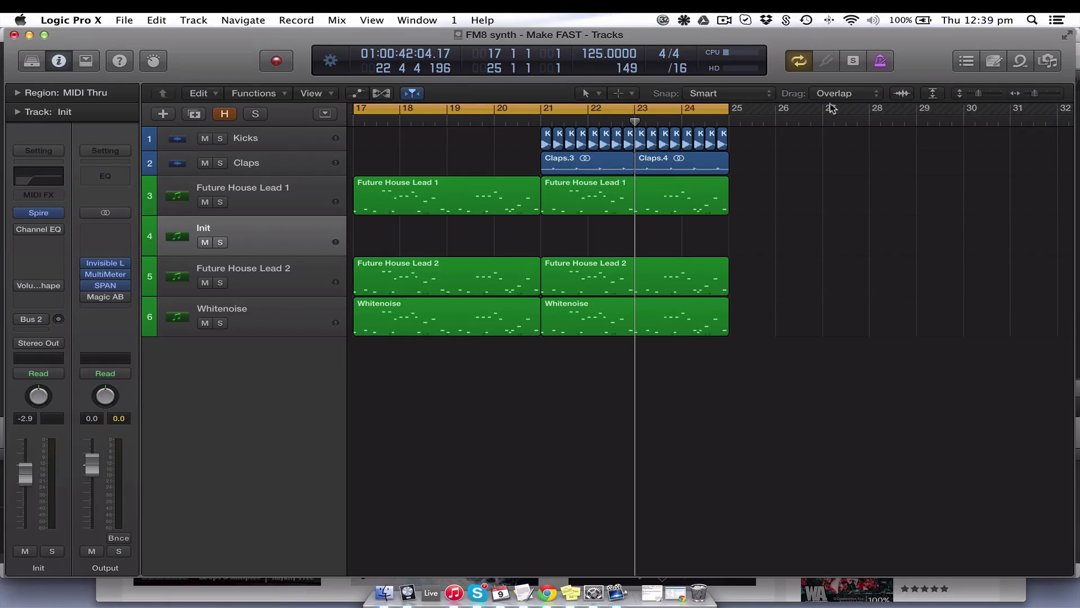
{"action": "left_click_drag", "start_coordinate": [772, 344], "coordinate": [635, 208]}
{"action": "left_click", "coordinate": [873, 219]}
{"action": "left_click_drag", "start_coordinate": [810, 408], "coordinate": [472, 211]}
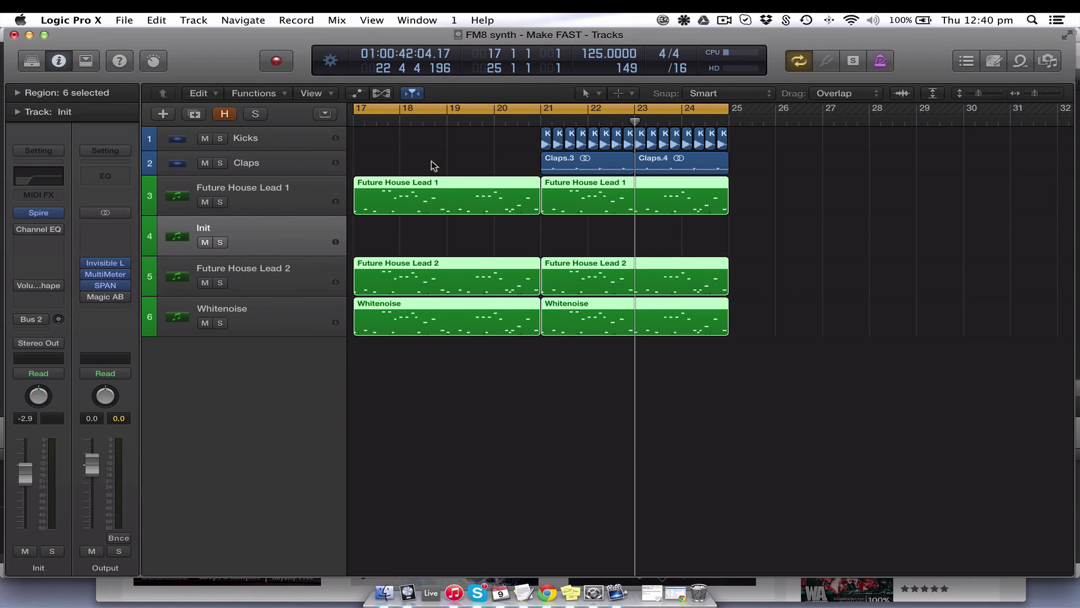
{"action": "key", "text": "space"}
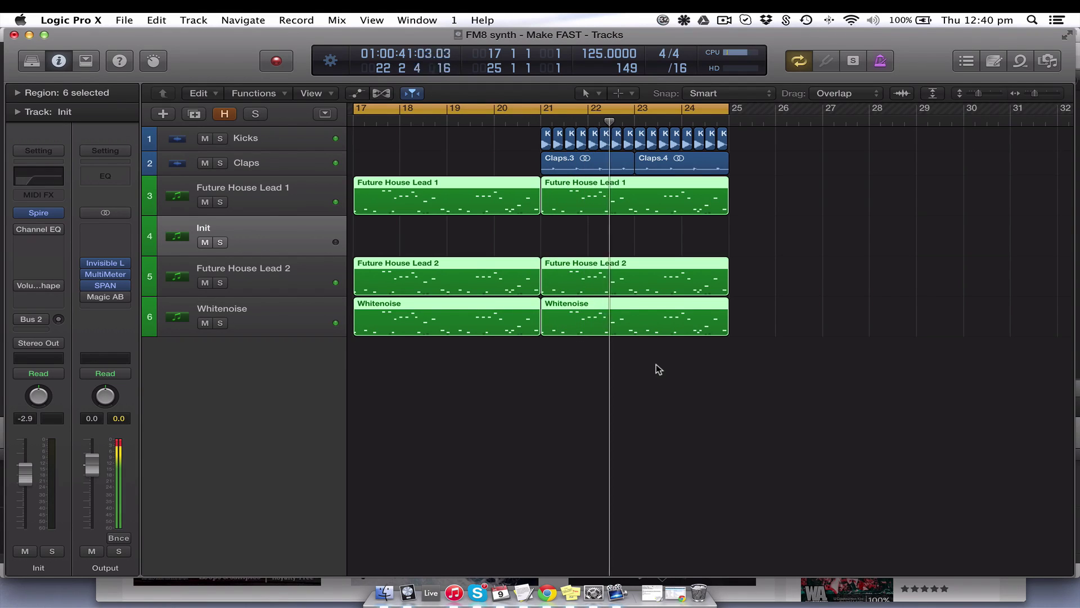
- Set the cycle range to bars 21 to 25, covering the section with kicks and claps
{"action": "key", "text": "c"}
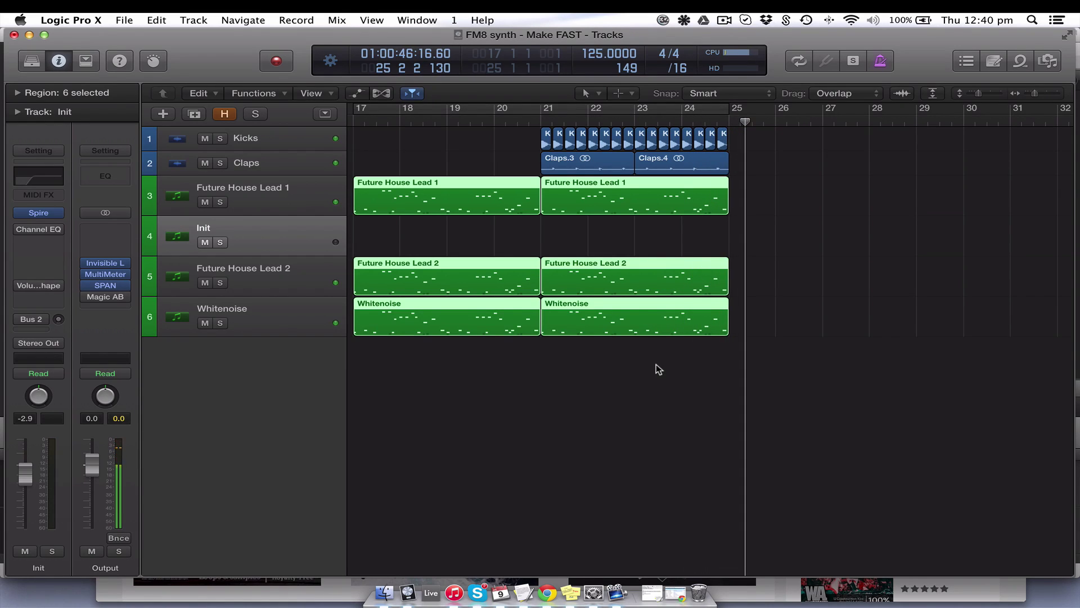
{"action": "left_click_drag", "start_coordinate": [543, 109], "coordinate": [710, 143]}
{"action": "left_click", "coordinate": [803, 249]}
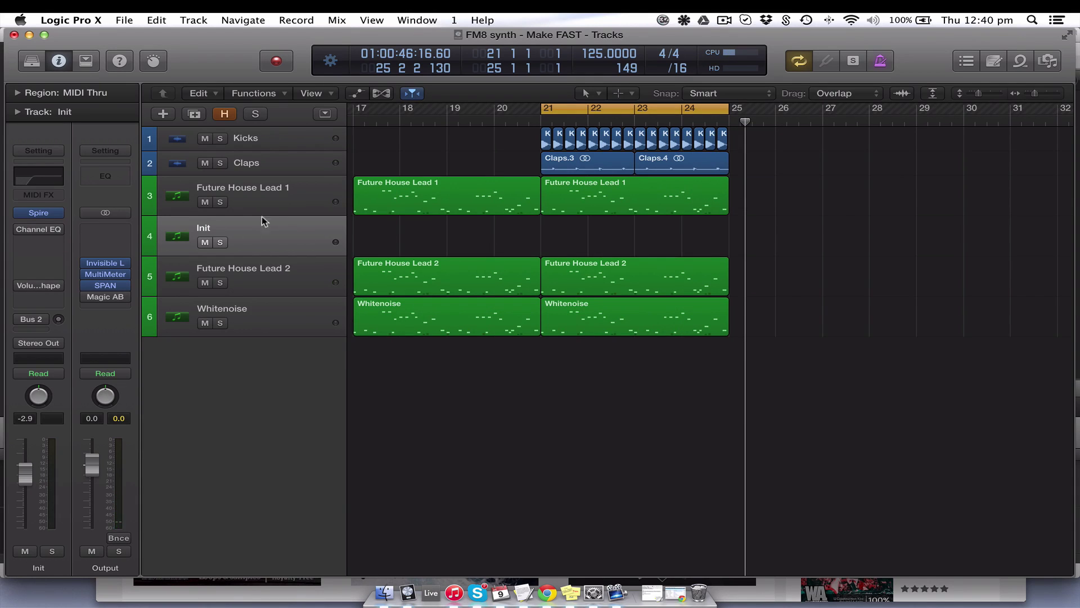
- Solo the Future House Lead 1 track, play it on its own, and inspect its Channel EQ
{"action": "left_click", "coordinate": [222, 243]}
{"action": "left_click", "coordinate": [224, 194]}
{"action": "left_click", "coordinate": [220, 202]}
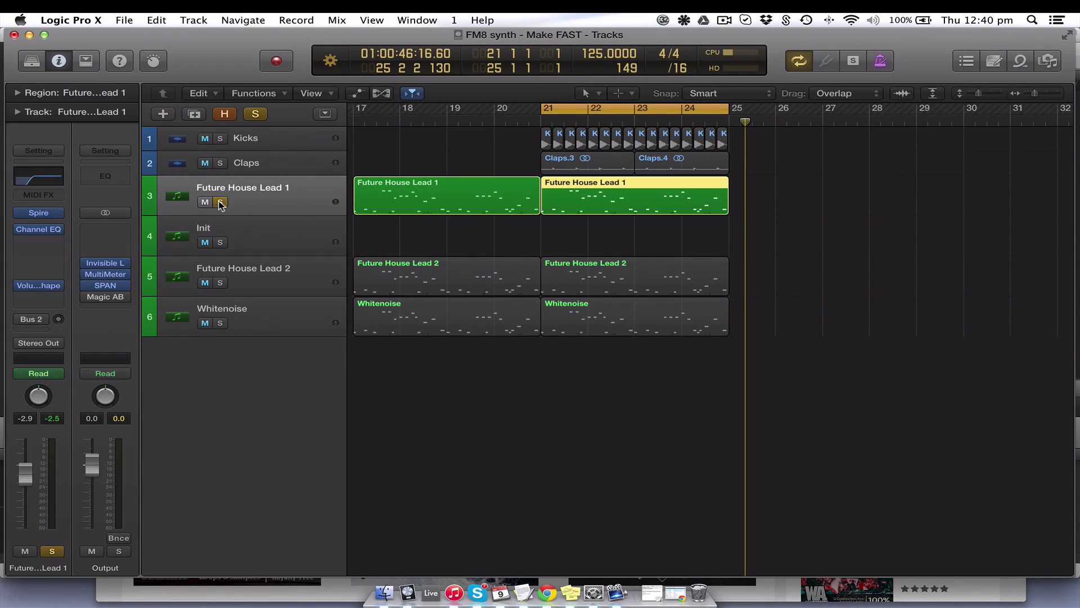
{"action": "key", "text": "space"}
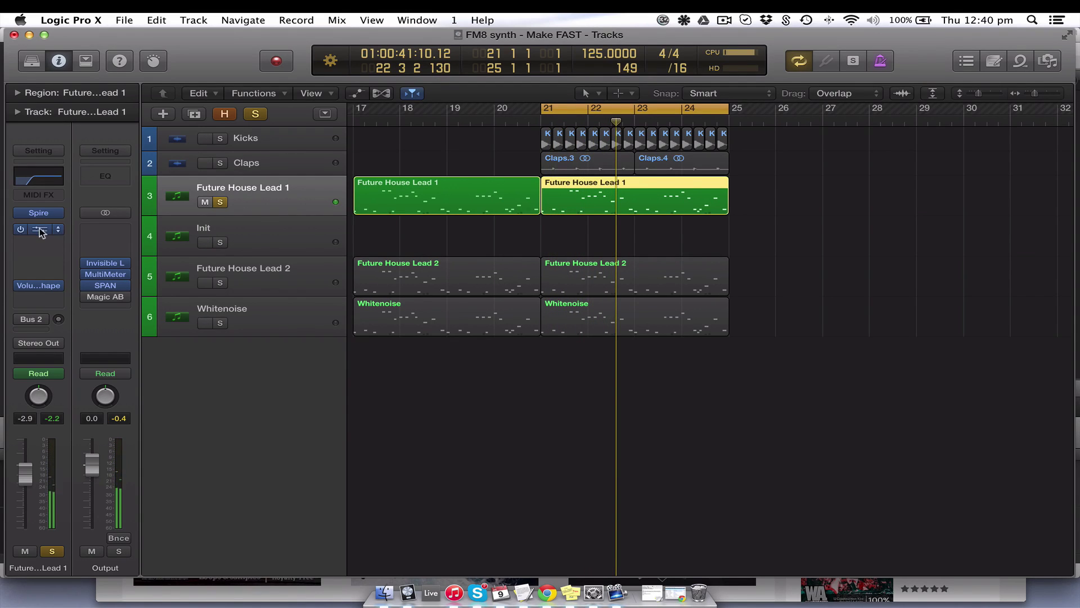
{"action": "left_click", "coordinate": [38, 176]}
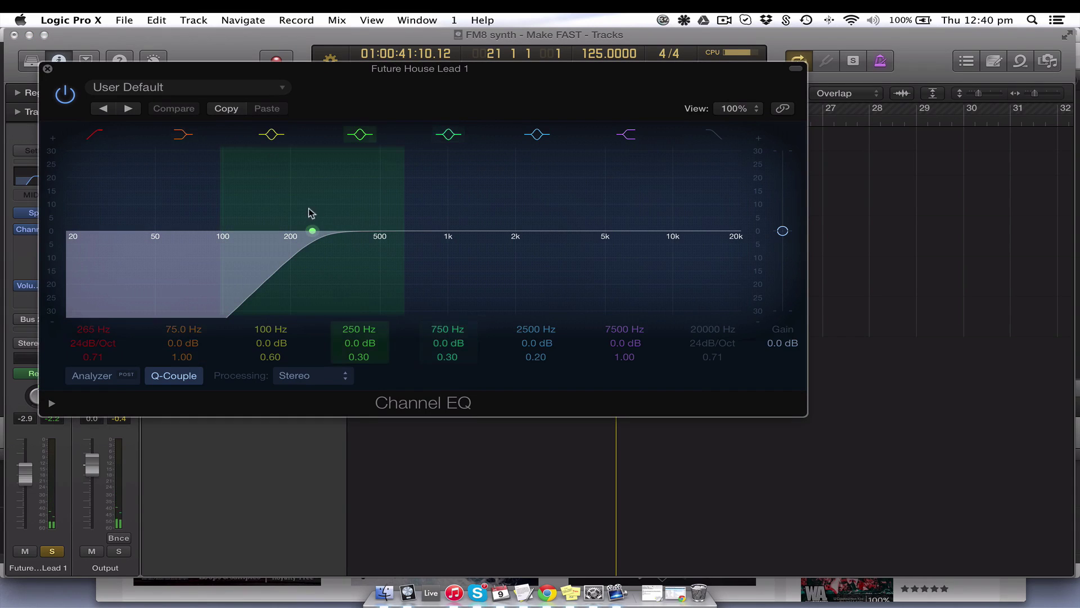
{"action": "left_click", "coordinate": [47, 70]}
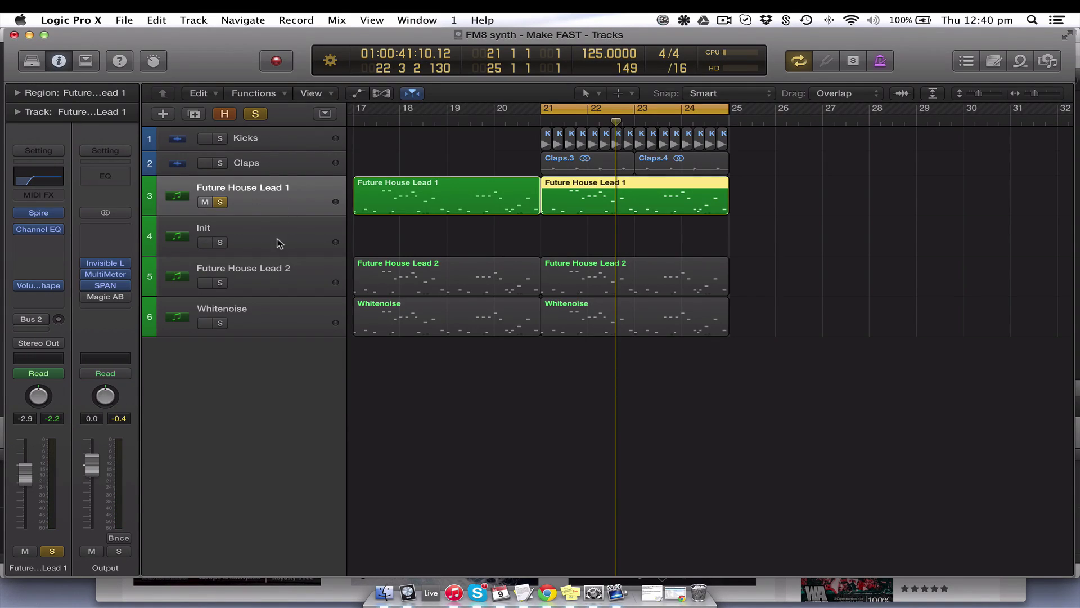
- Copy the Future House Lead 1 region at bar 21 onto the Init track
{"action": "mouse_move", "coordinate": [87, 288]}
{"action": "left_click", "coordinate": [259, 242]}
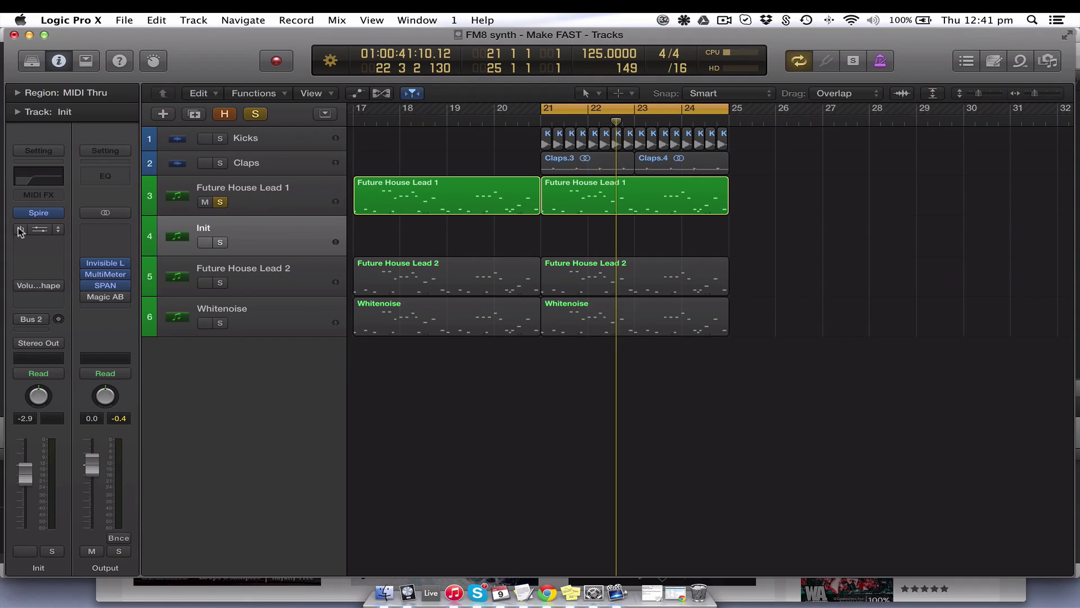
{"action": "left_click_drag", "start_coordinate": [588, 208], "coordinate": [590, 246]}
{"action": "left_click", "coordinate": [568, 236]}
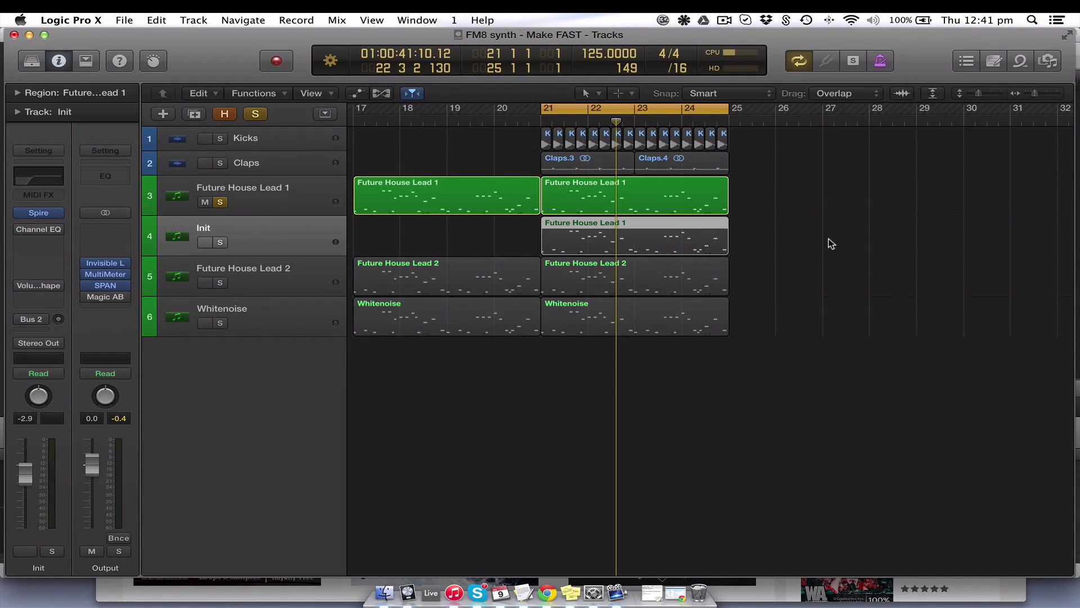
- Solo the Init track instead of Future House Lead 1, play it, and check its initial Spire patch
{"action": "left_click", "coordinate": [703, 240]}
{"action": "left_click", "coordinate": [220, 242]}
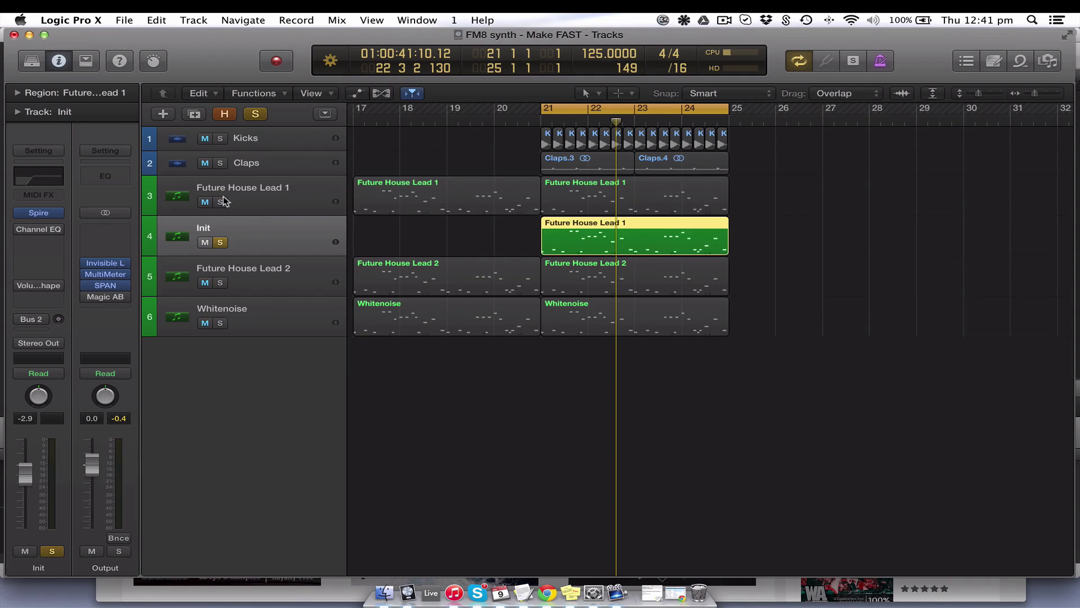
{"action": "left_click", "coordinate": [384, 235]}
{"action": "left_click", "coordinate": [220, 202]}
{"action": "left_click", "coordinate": [272, 232]}
{"action": "left_click", "coordinate": [38, 212]}
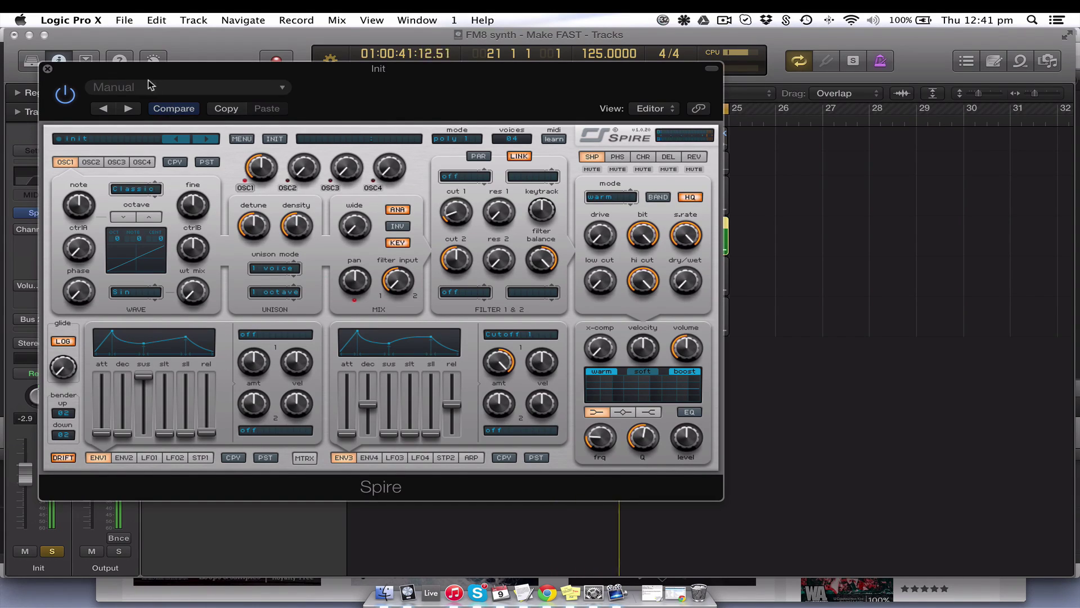
{"action": "left_click", "coordinate": [47, 69]}
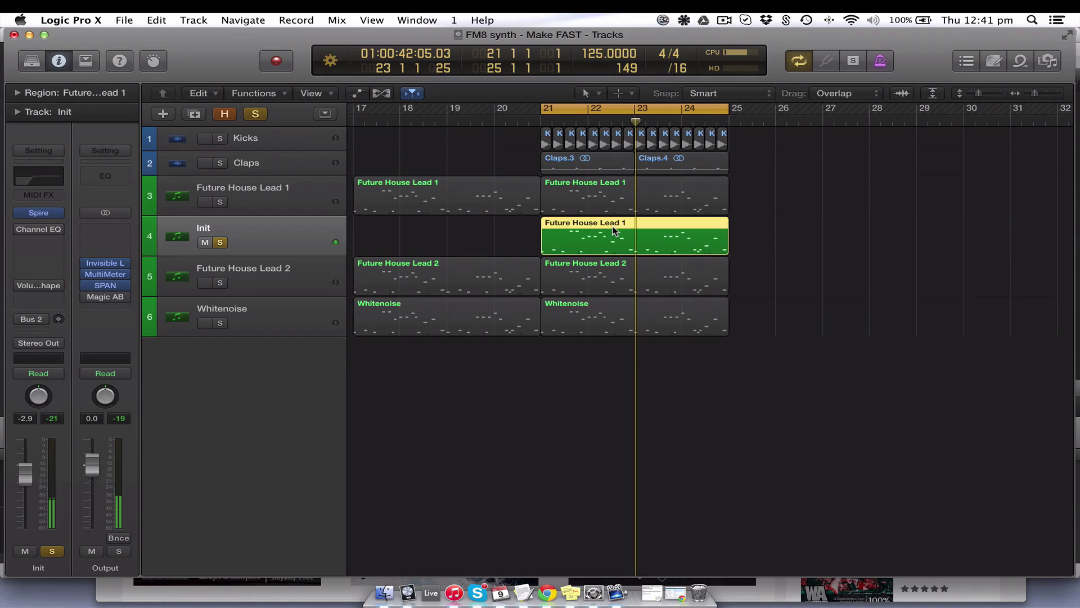
- Examine the copied region's notes from bar 21 to 25 in the Piano Roll, then close the editor
{"action": "key", "text": "e"}
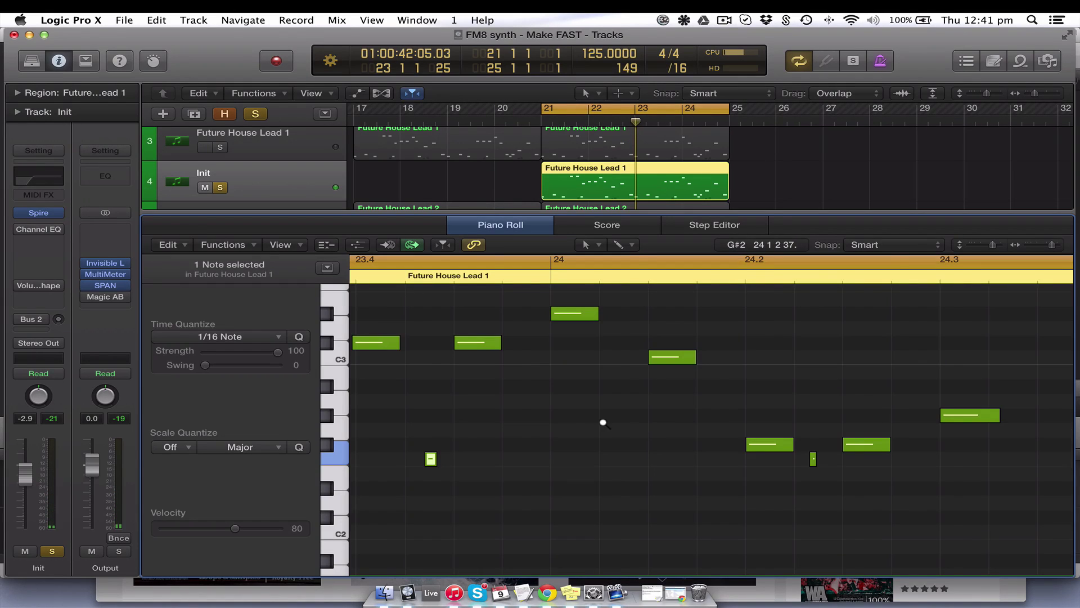
{"action": "scroll", "coordinate": [606, 423], "scroll_direction": "left", "scroll_amount": 3}
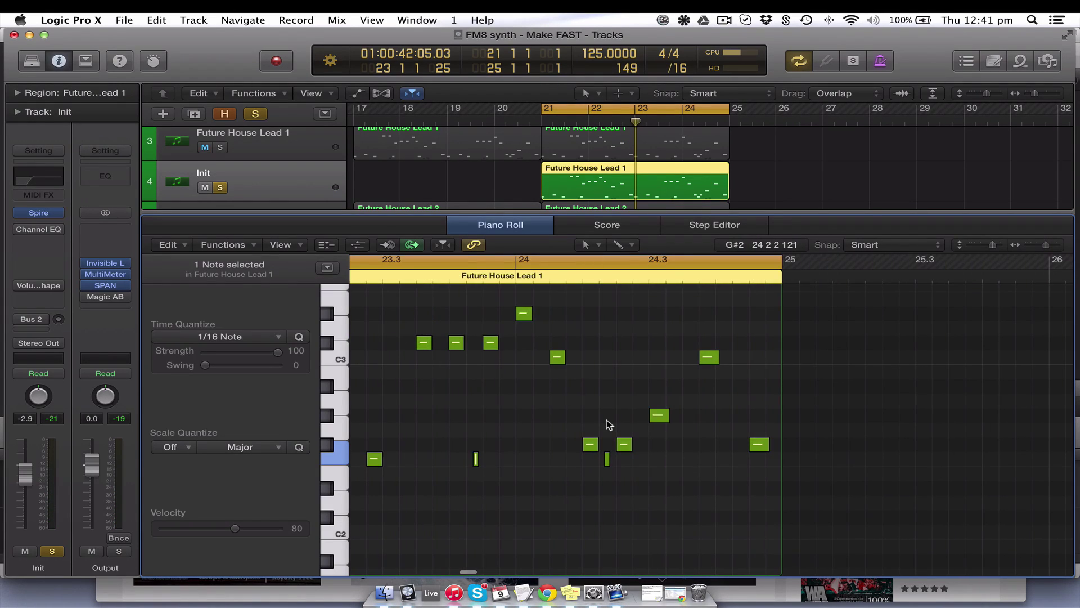
{"action": "key", "text": "super+alt+Up"}
{"action": "scroll", "coordinate": [554, 404], "scroll_direction": "left", "scroll_amount": 3}
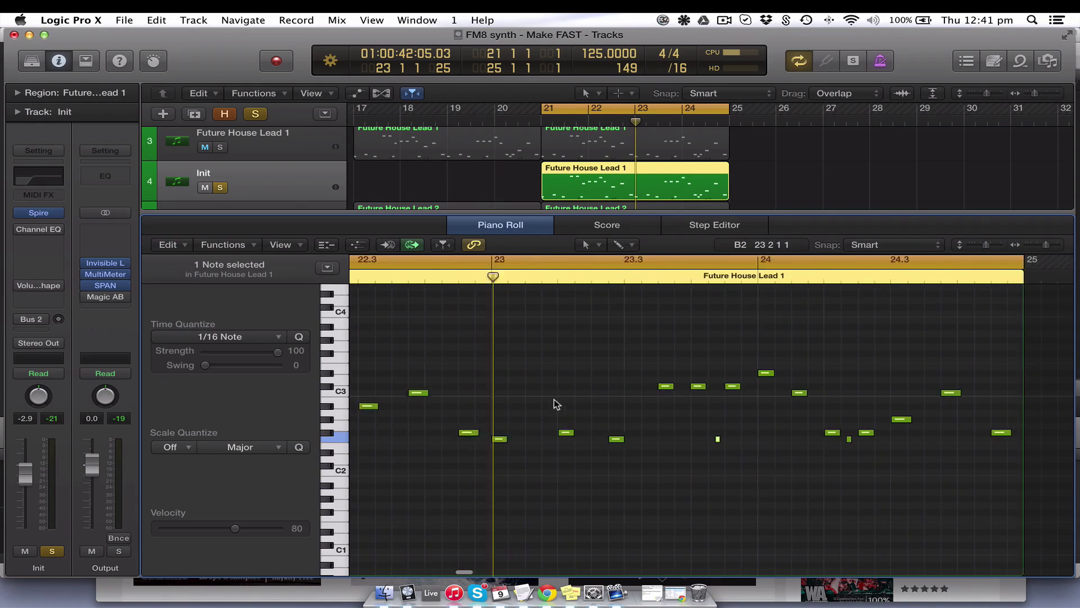
{"action": "scroll", "coordinate": [556, 404], "scroll_direction": "left", "scroll_amount": 5}
{"action": "key", "text": "super+Left"}
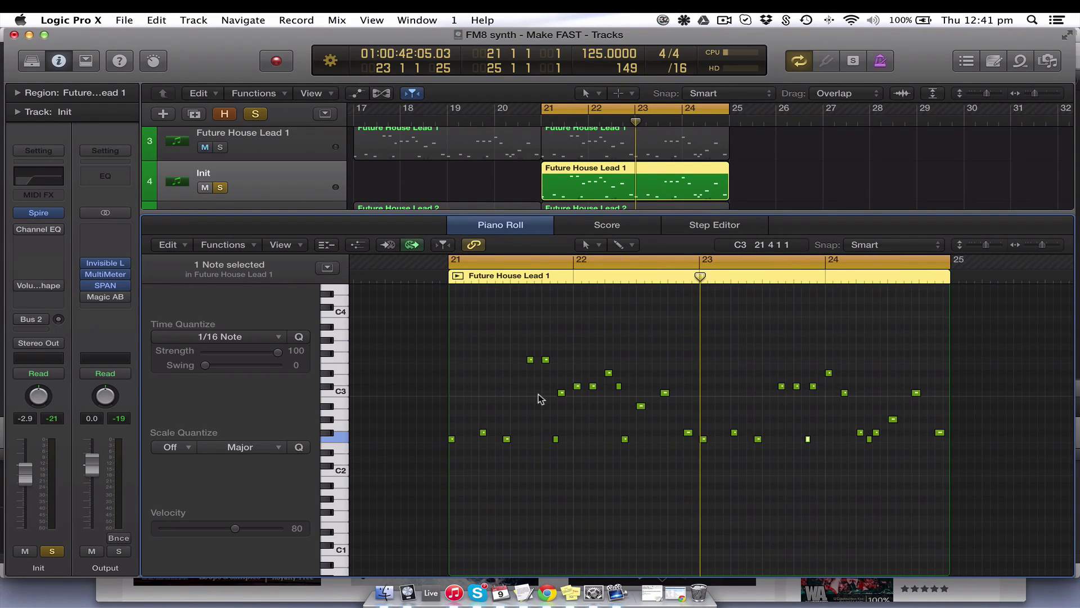
{"action": "key", "text": "p"}
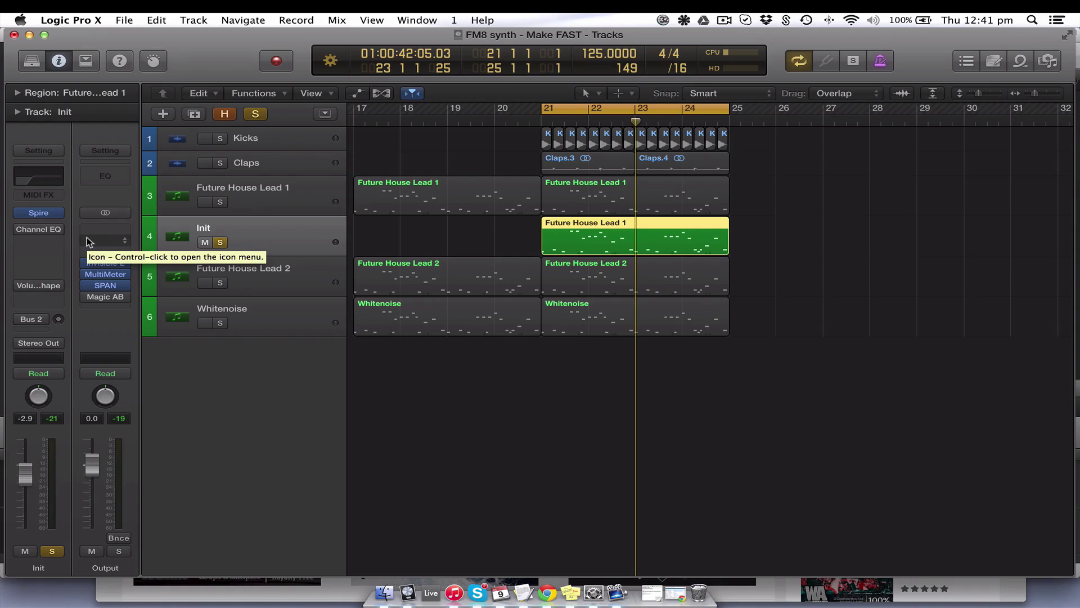
- Lower oscillator 1 by one octave in the Init track's Spire and check the melody's pitch range in the Piano Roll
{"action": "left_click", "coordinate": [39, 213]}
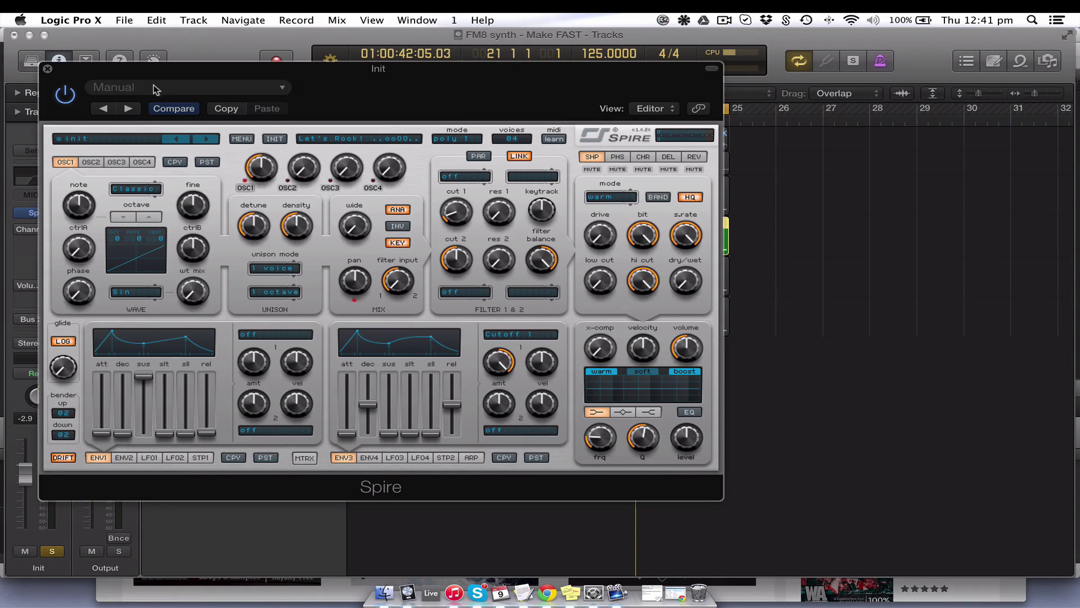
{"action": "left_click_drag", "start_coordinate": [192, 69], "coordinate": [221, 72]}
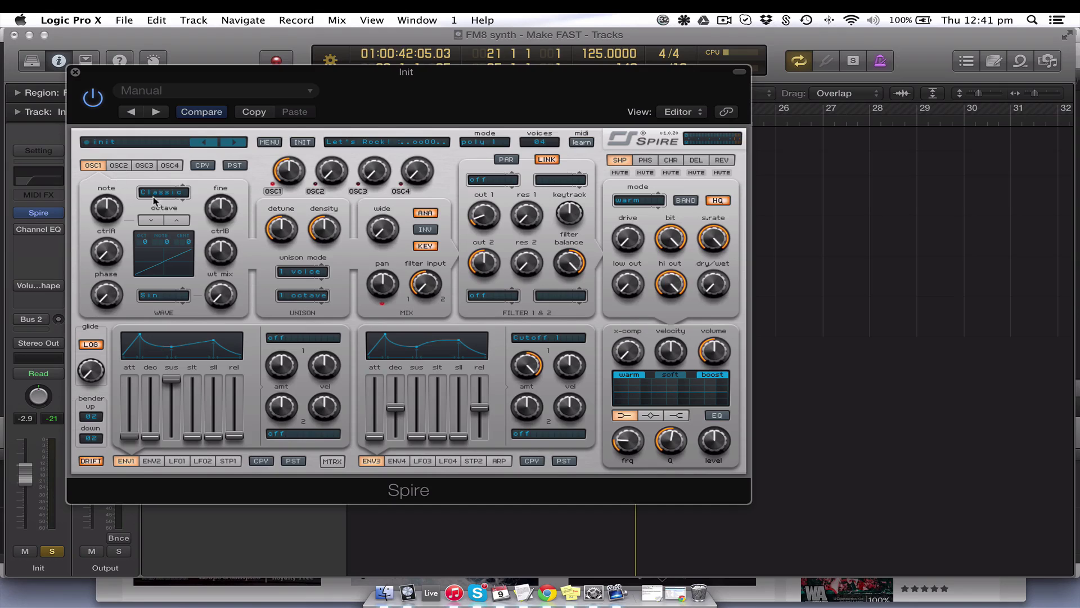
{"action": "left_click", "coordinate": [150, 220]}
{"action": "left_click_drag", "start_coordinate": [354, 75], "coordinate": [401, 559]}
{"action": "left_click", "coordinate": [299, 353]}
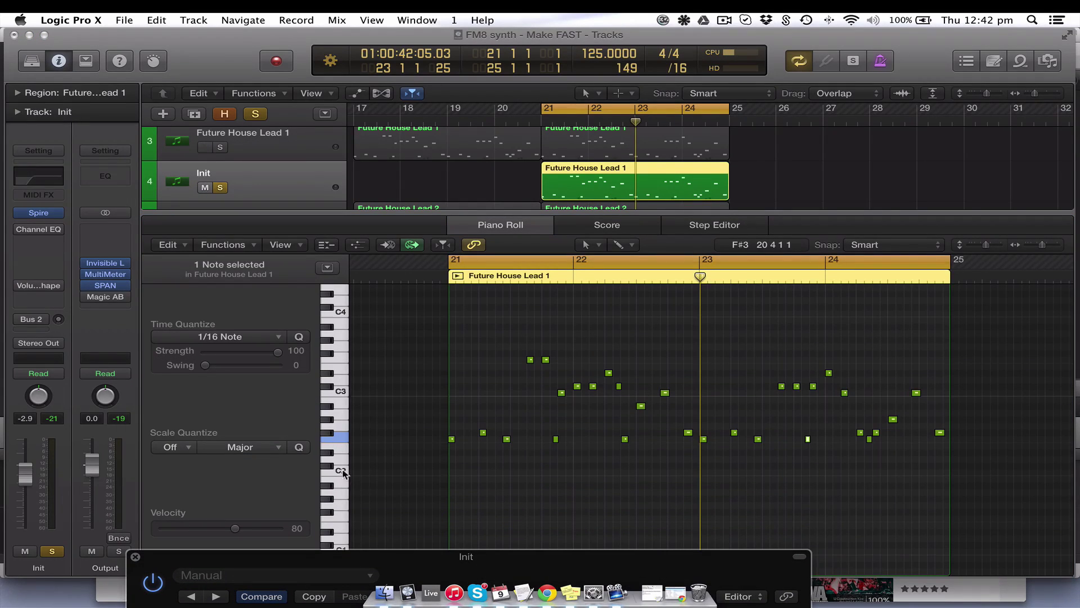
{"action": "left_click_drag", "start_coordinate": [475, 557], "coordinate": [544, 84]}
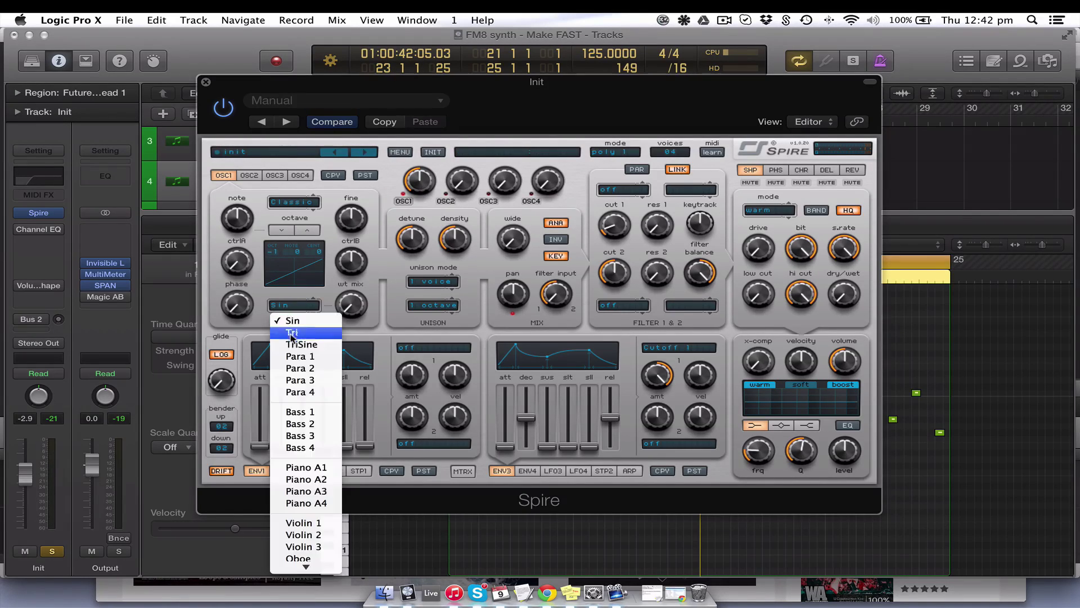
- Set oscillator 1's waveform to Piano A4 and raise its wt mix and ctrlA
{"action": "left_click", "coordinate": [295, 306]}
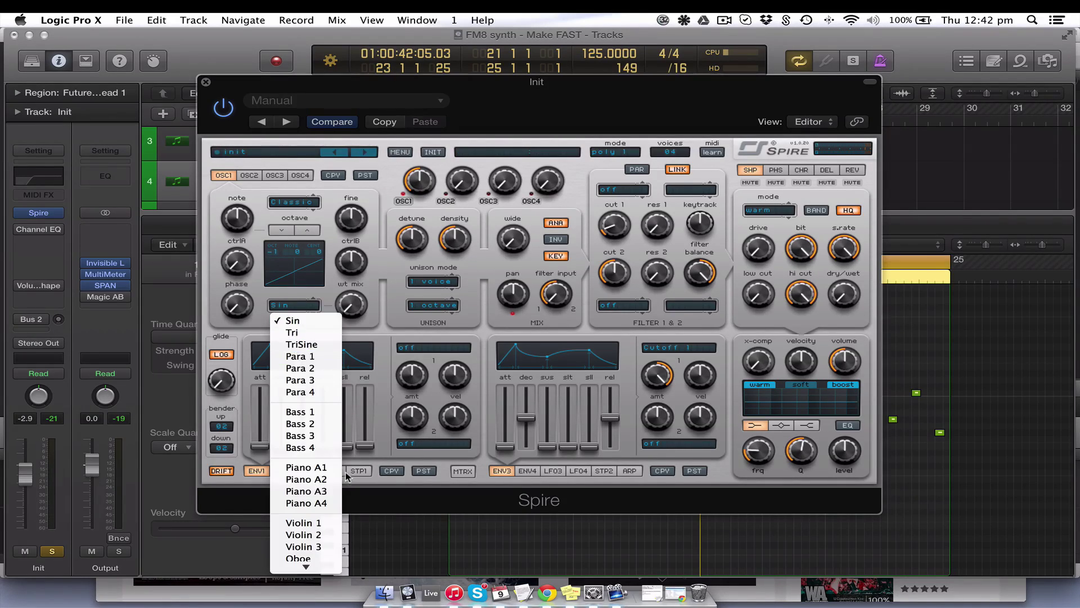
{"action": "left_click", "coordinate": [322, 504]}
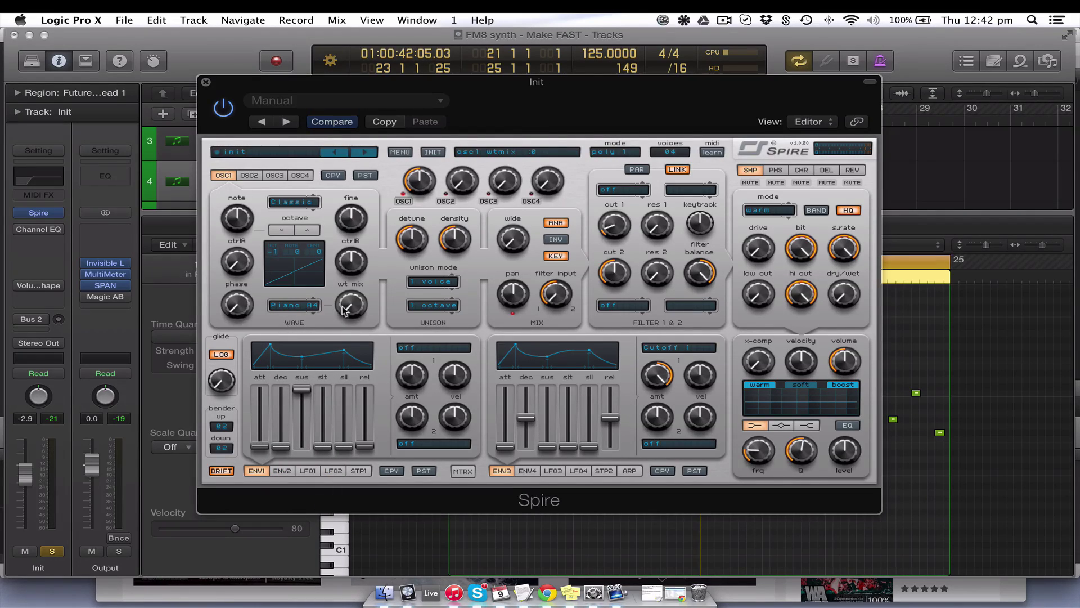
{"action": "left_click_drag", "start_coordinate": [344, 310], "coordinate": [349, 290]}
{"action": "left_click_drag", "start_coordinate": [239, 262], "coordinate": [239, 177]}
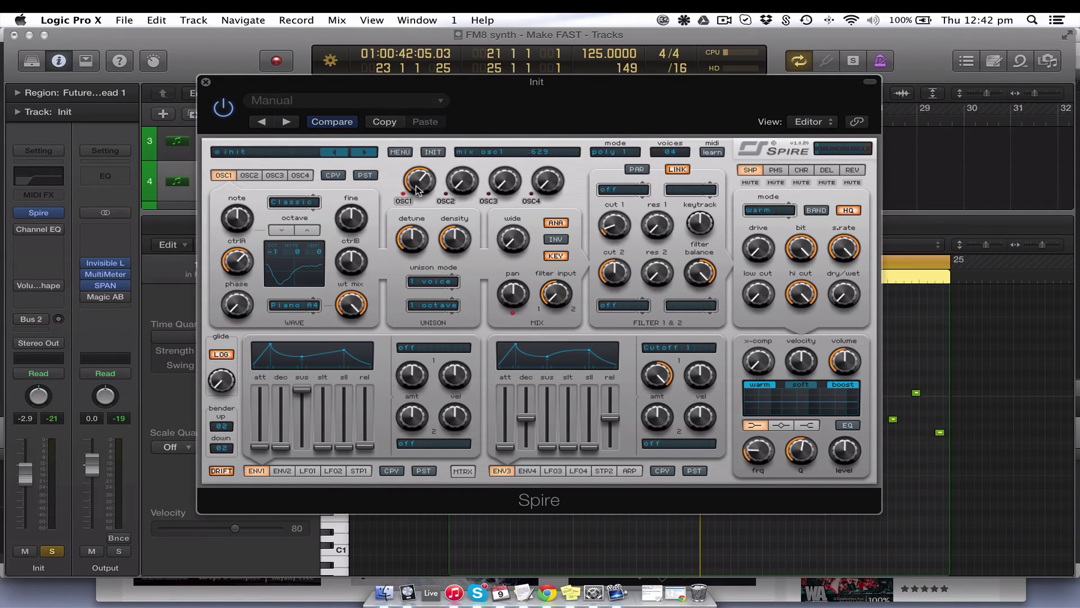
- Give oscillator 1 a 2-voice unison with reduced detune and increase its stereo width
{"action": "left_click", "coordinate": [433, 282]}
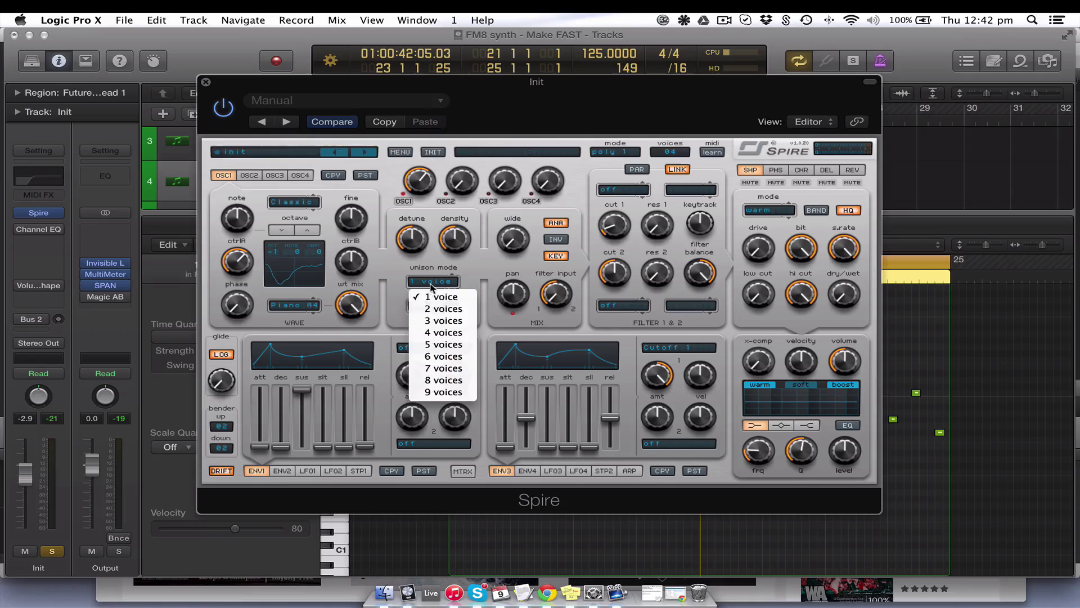
{"action": "left_click", "coordinate": [433, 309]}
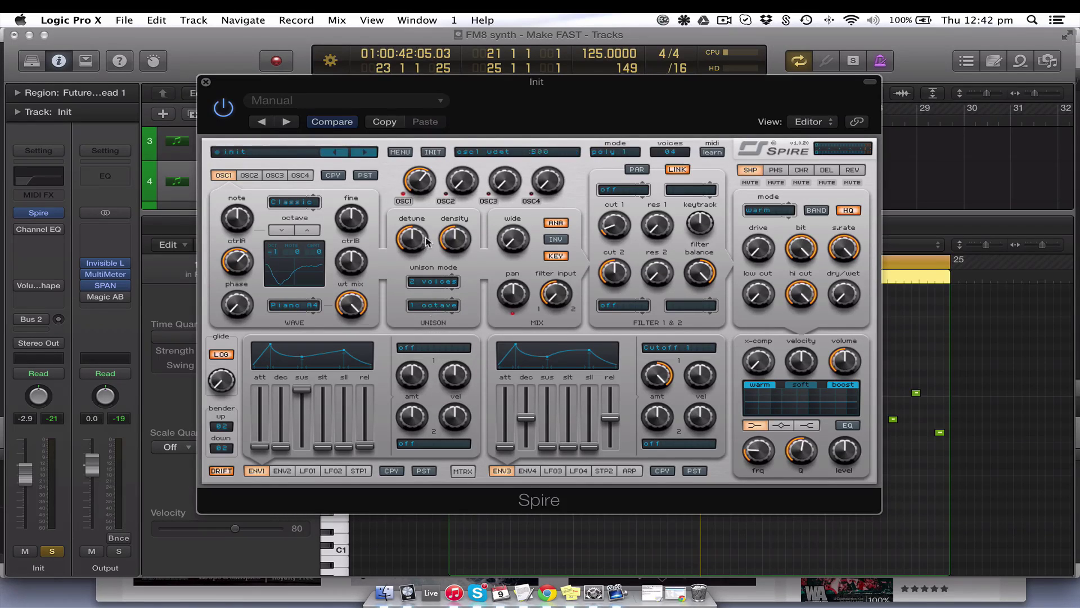
{"action": "left_click_drag", "start_coordinate": [409, 246], "coordinate": [406, 300]}
{"action": "left_click_drag", "start_coordinate": [516, 247], "coordinate": [518, 92]}
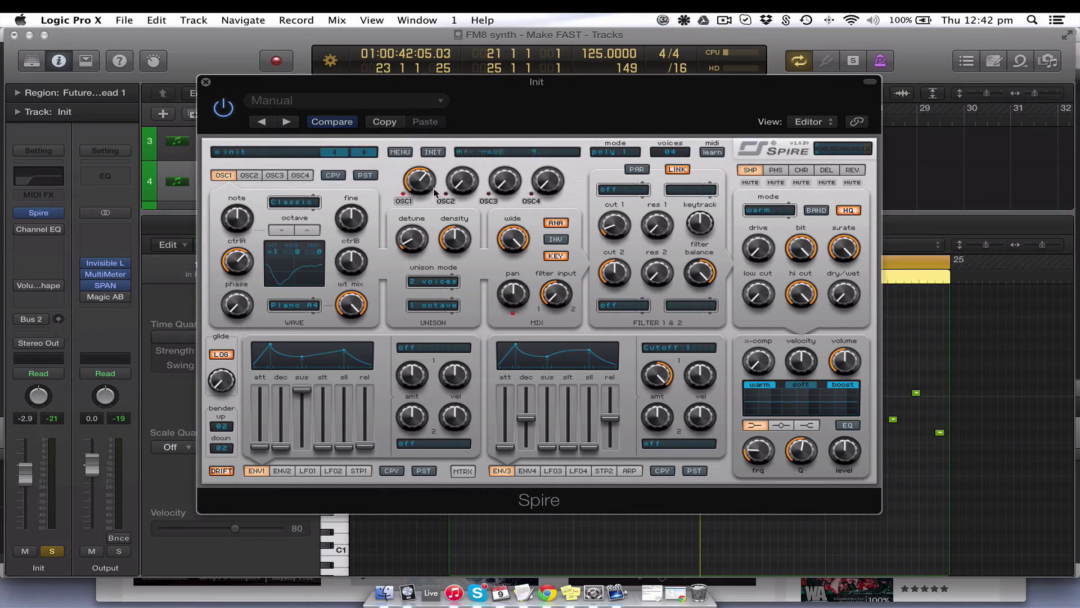
- Change oscillator 2 to the FM type with the Piano A4 waveform
{"action": "left_click", "coordinate": [249, 176]}
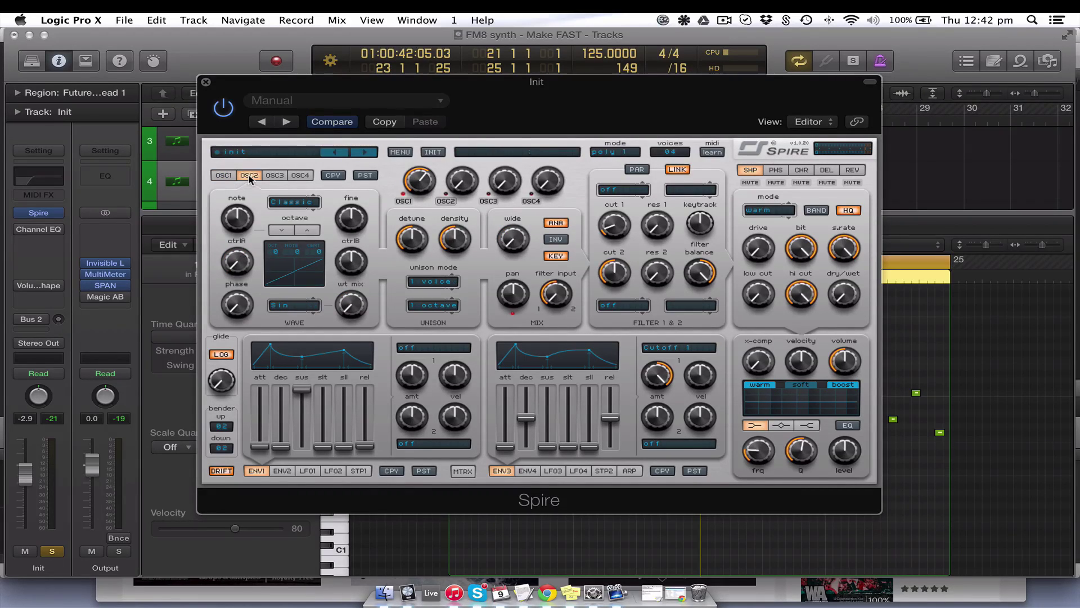
{"action": "left_click", "coordinate": [304, 204]}
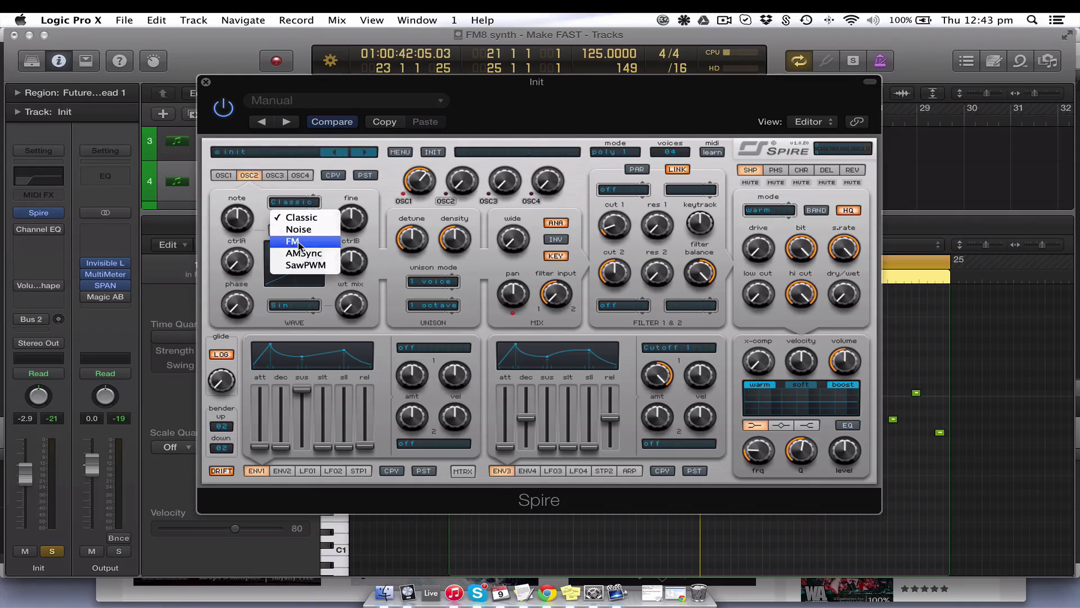
{"action": "left_click", "coordinate": [299, 244]}
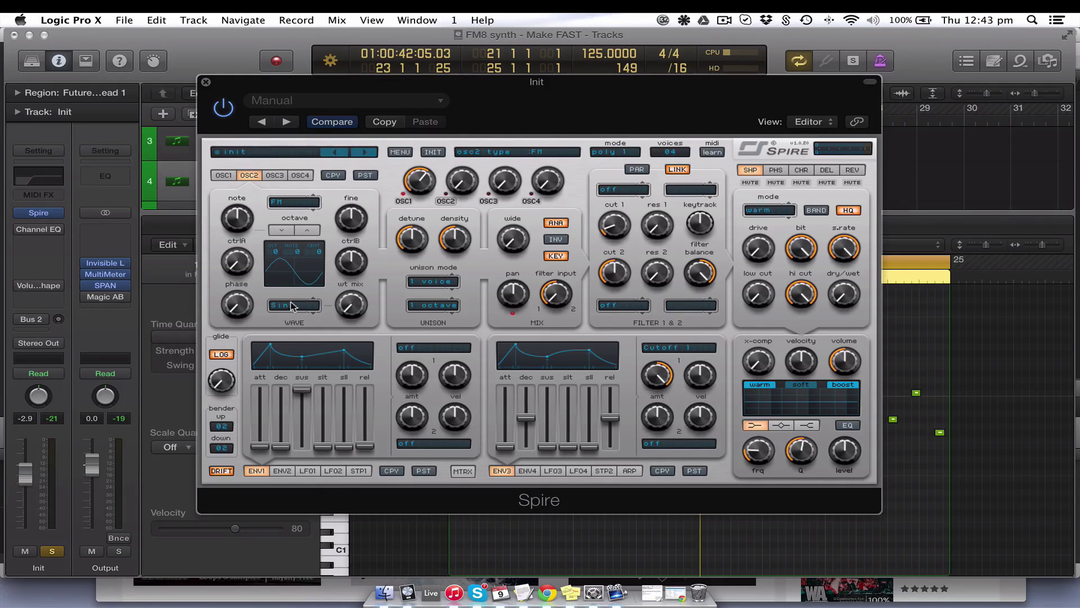
{"action": "left_click", "coordinate": [292, 305]}
{"action": "left_click", "coordinate": [318, 503]}
- Raise oscillator 2's wt mix and ctrlA partway and set its mix level to about .549
{"action": "mouse_move", "coordinate": [350, 307]}
{"action": "left_click_drag", "start_coordinate": [350, 308], "coordinate": [354, 260]}
{"action": "left_click_drag", "start_coordinate": [235, 260], "coordinate": [239, 198]}
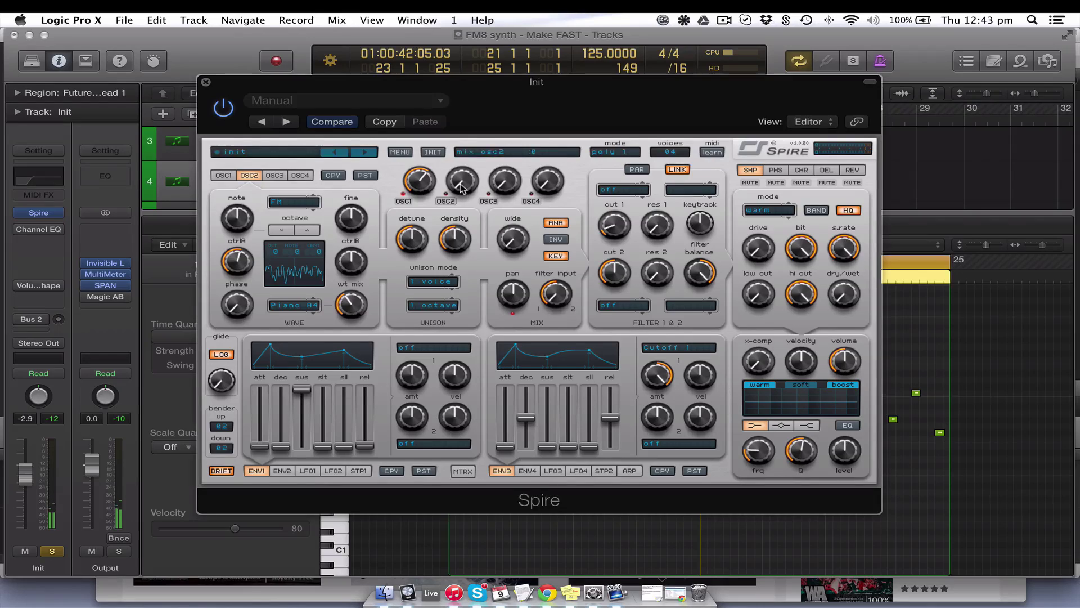
{"action": "left_click_drag", "start_coordinate": [460, 187], "coordinate": [465, 120]}
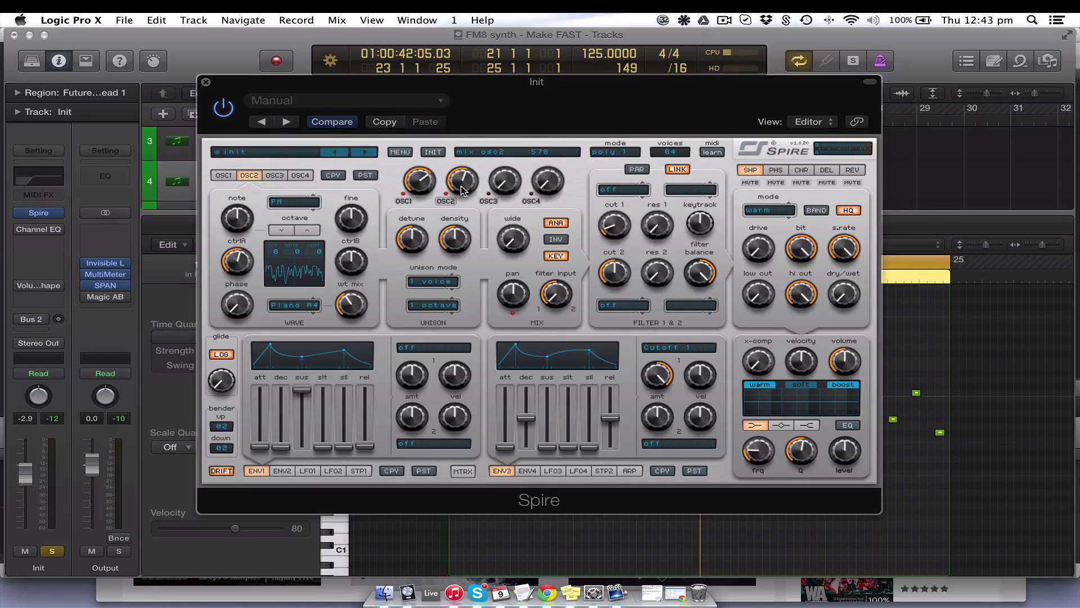
{"action": "left_click_drag", "start_coordinate": [461, 190], "coordinate": [458, 195]}
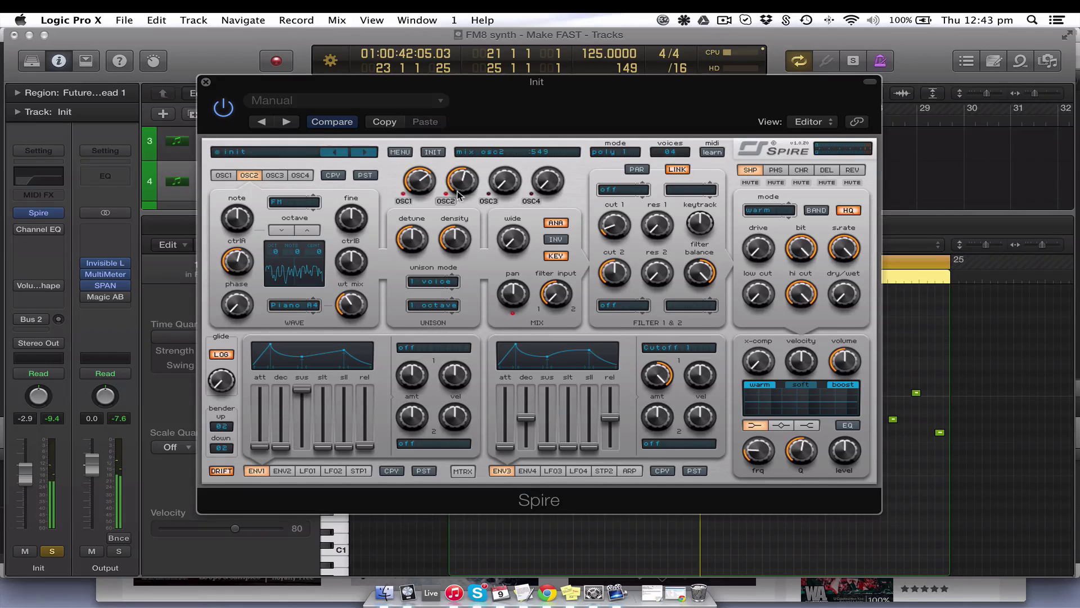
- Give oscillator 2 a 3-voice unison with detune at about .245 and full stereo width
{"action": "left_click", "coordinate": [436, 284]}
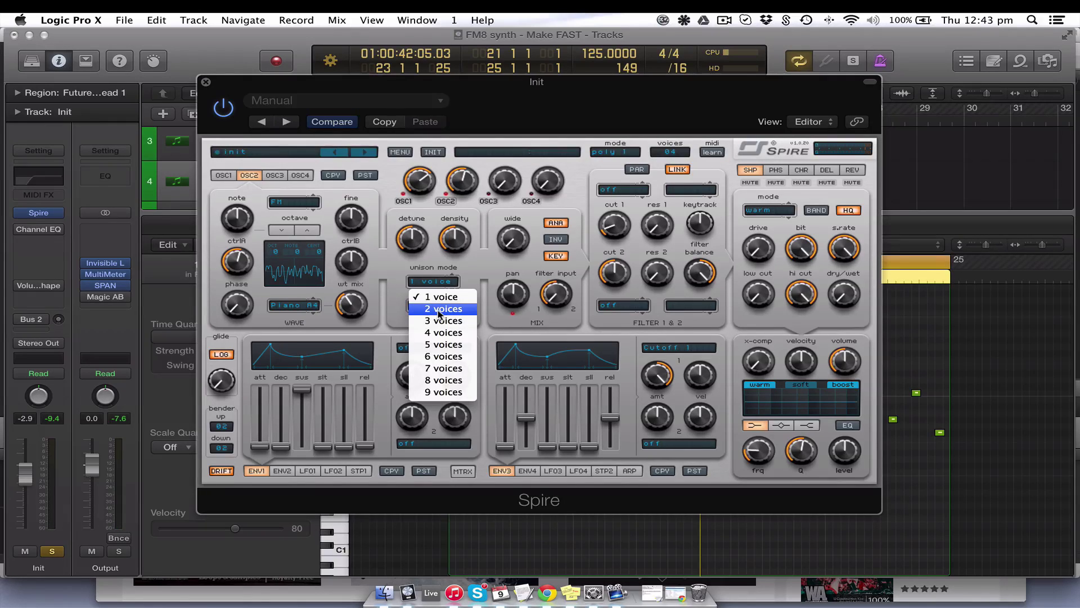
{"action": "left_click", "coordinate": [440, 320]}
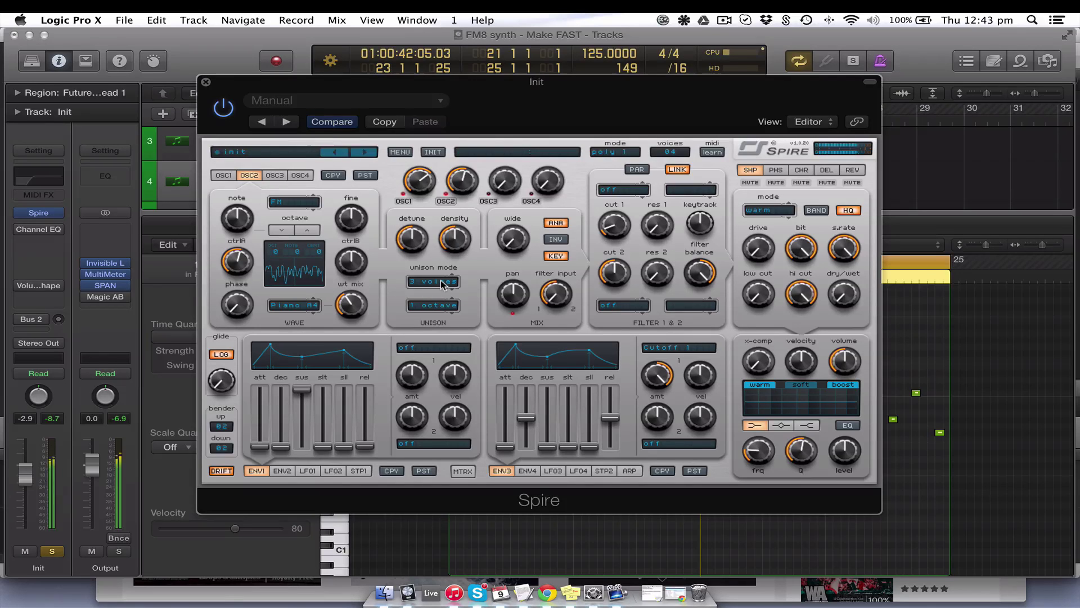
{"action": "left_click", "coordinate": [443, 284]}
{"action": "left_click", "coordinate": [439, 309]}
{"action": "left_click", "coordinate": [441, 282]}
{"action": "left_click", "coordinate": [440, 320]}
{"action": "left_click_drag", "start_coordinate": [411, 239], "coordinate": [413, 270]}
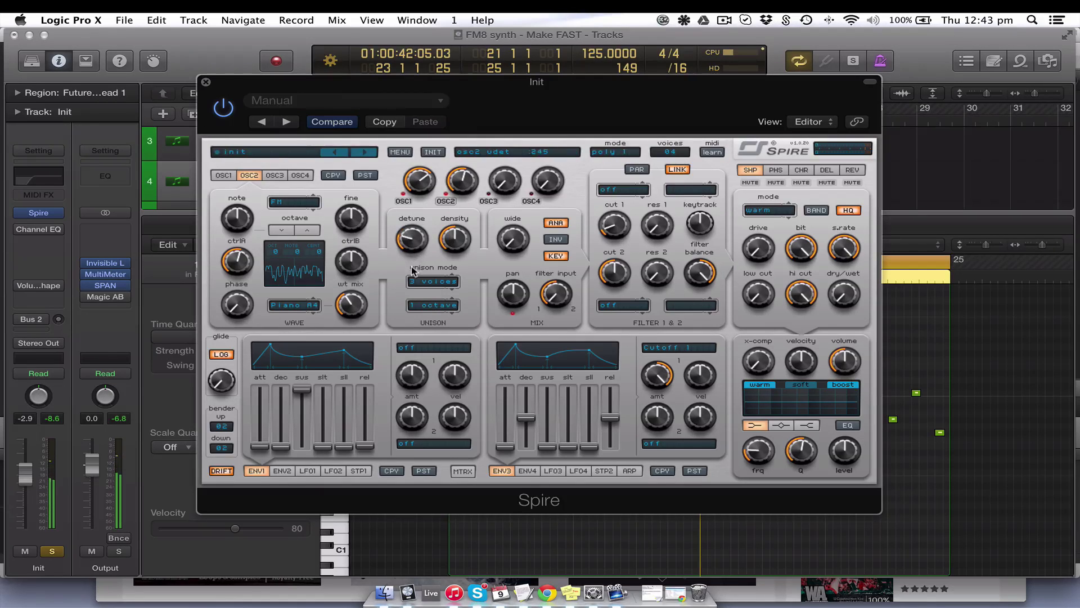
{"action": "left_click_drag", "start_coordinate": [512, 240], "coordinate": [508, 109]}
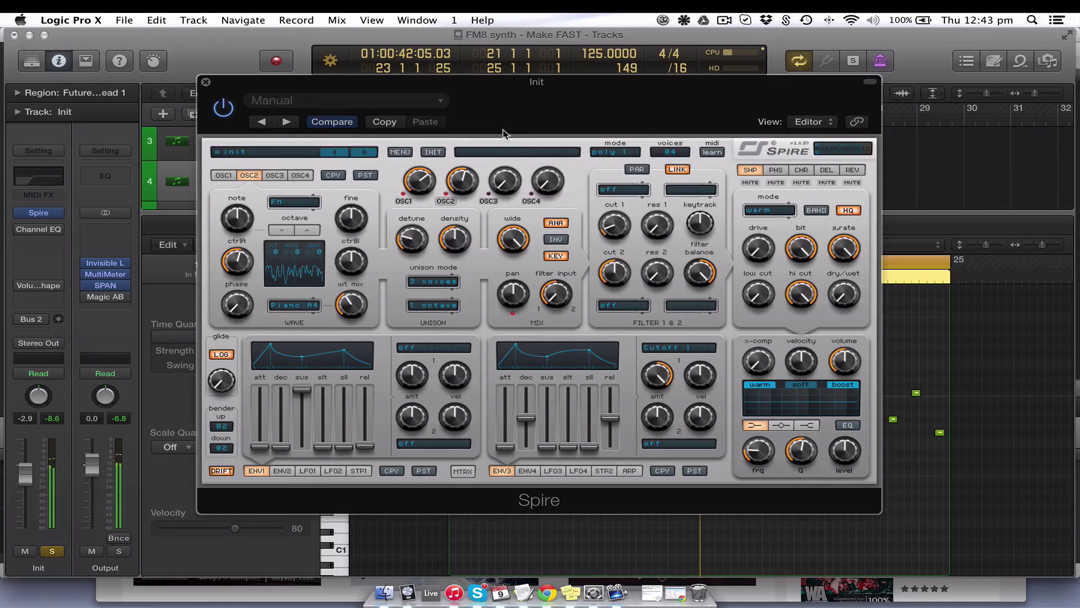
- Change oscillator 2's unison interval from a plain octave to the Cm-chrd chord
{"action": "left_click", "coordinate": [456, 238]}
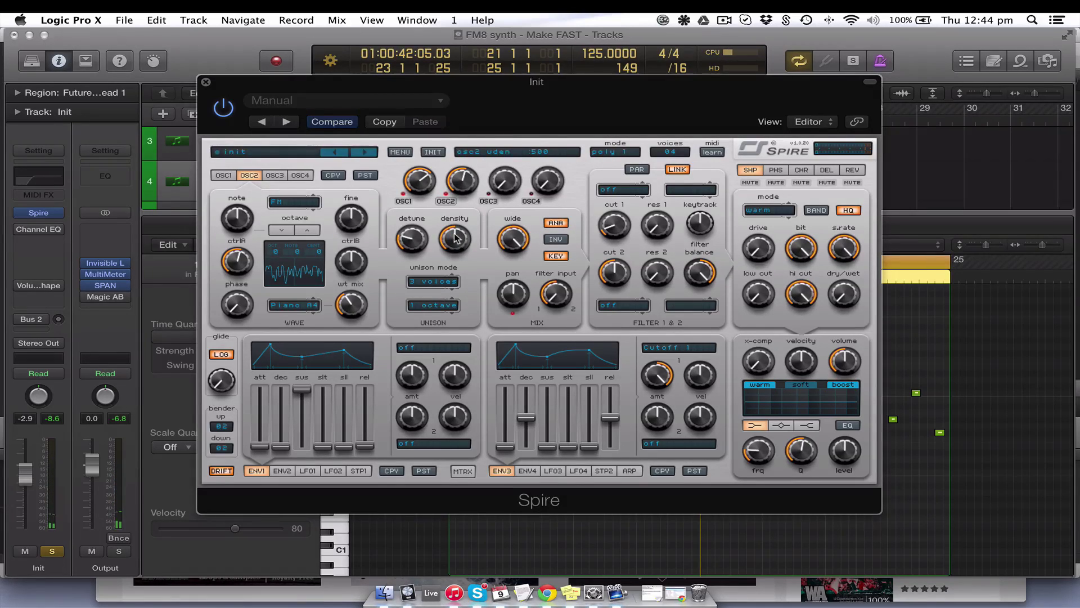
{"action": "left_click", "coordinate": [438, 306]}
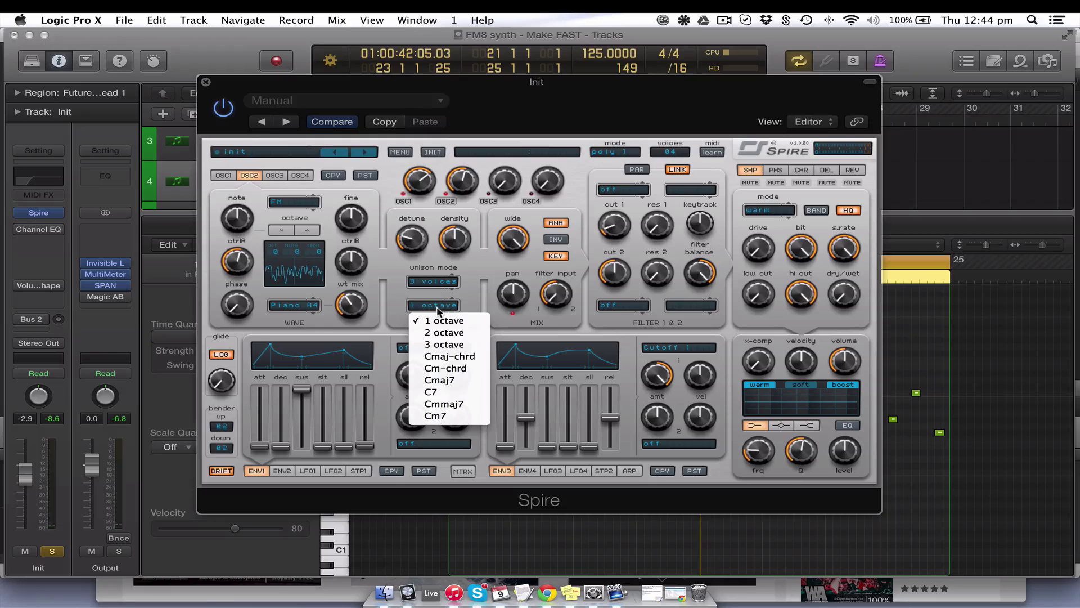
{"action": "left_click", "coordinate": [468, 370]}
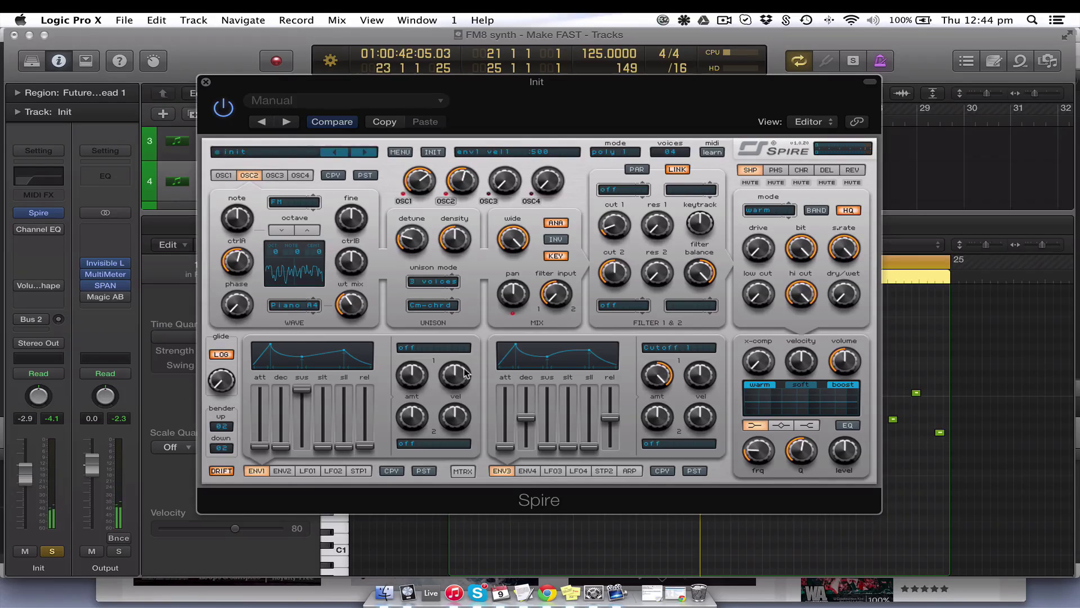
- Change oscillator 3 to the FM type
{"action": "left_click", "coordinate": [277, 175]}
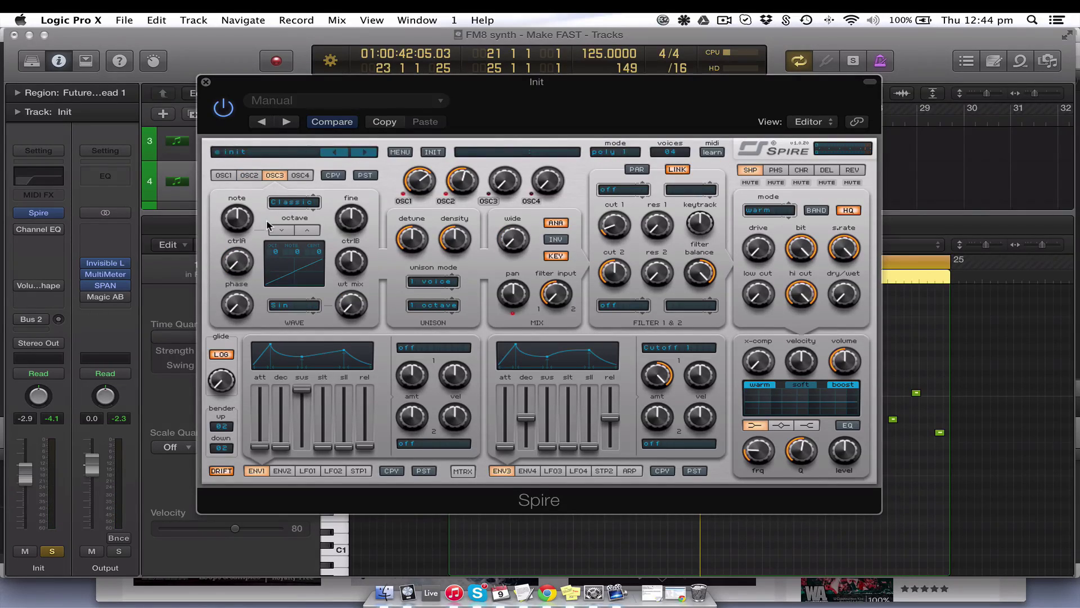
{"action": "left_click", "coordinate": [288, 201]}
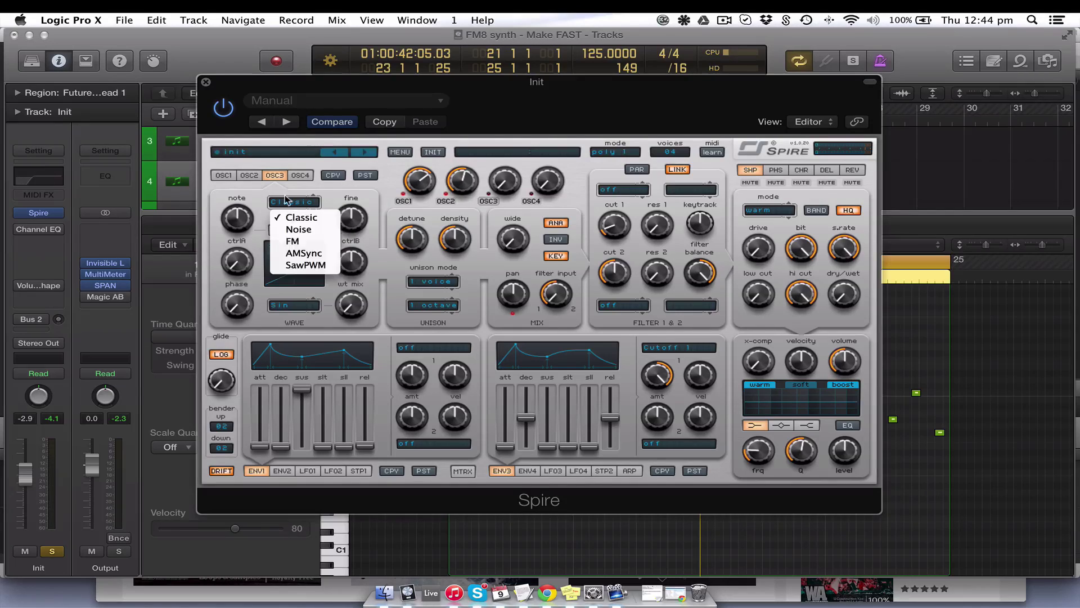
{"action": "left_click", "coordinate": [299, 243]}
{"action": "left_click", "coordinate": [292, 307]}
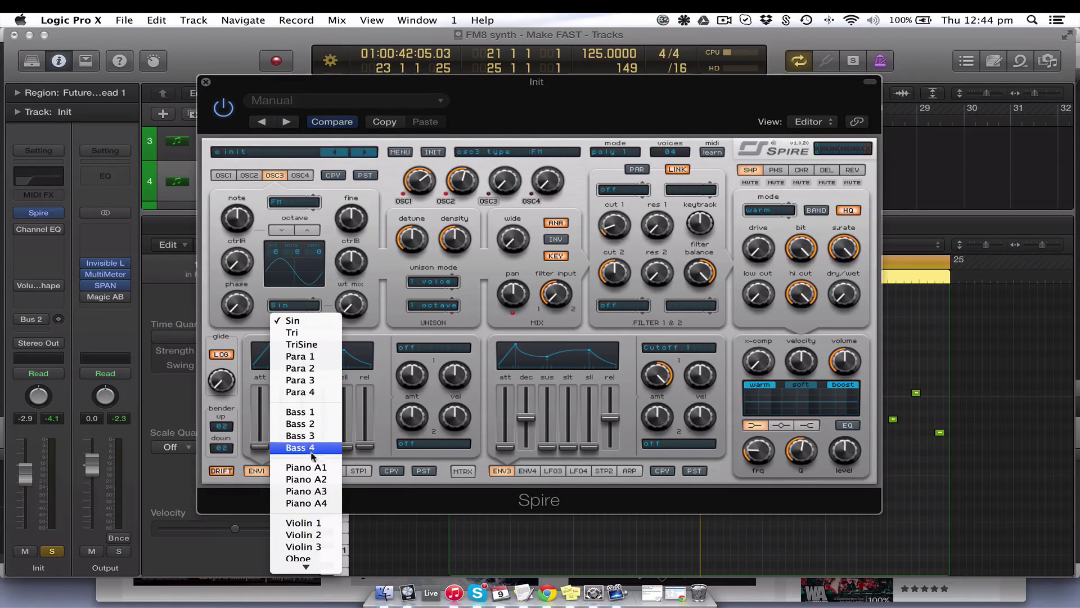
{"action": "left_click", "coordinate": [307, 504]}
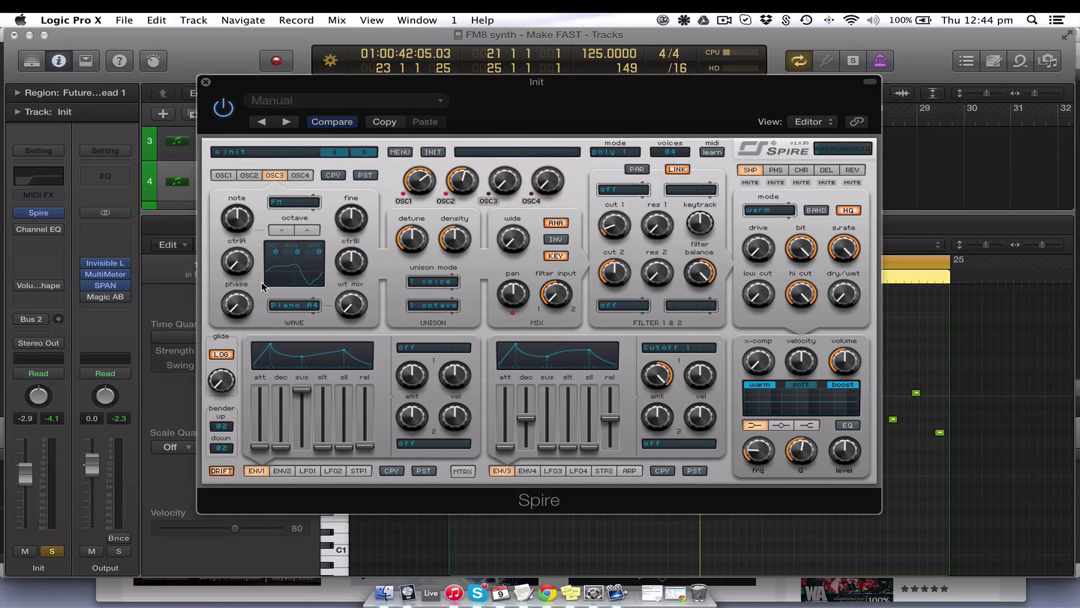
{"action": "left_click", "coordinate": [294, 305]}
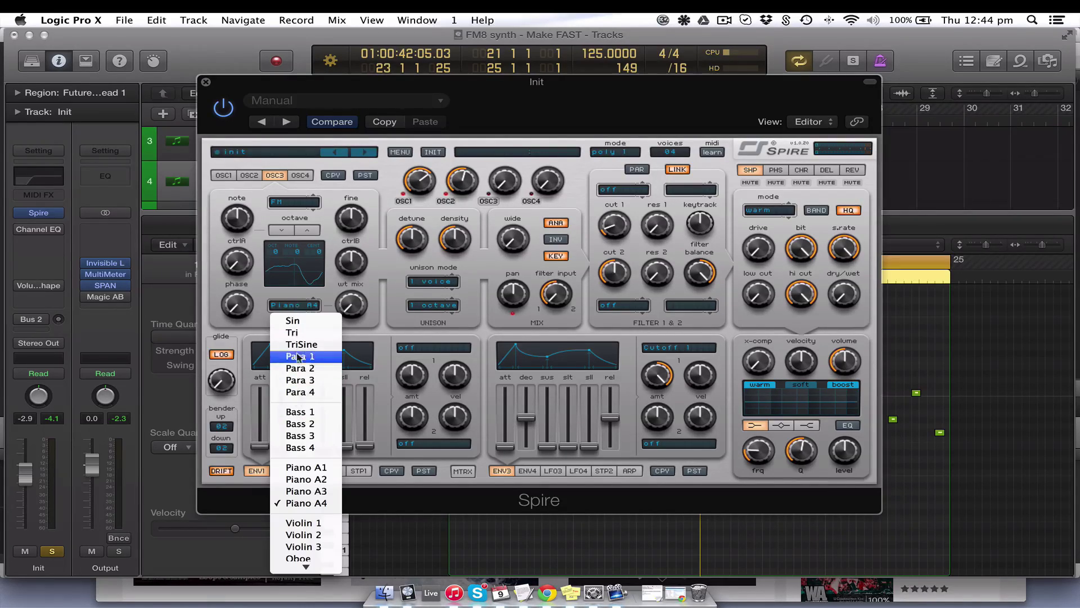
{"action": "left_click", "coordinate": [298, 325]}
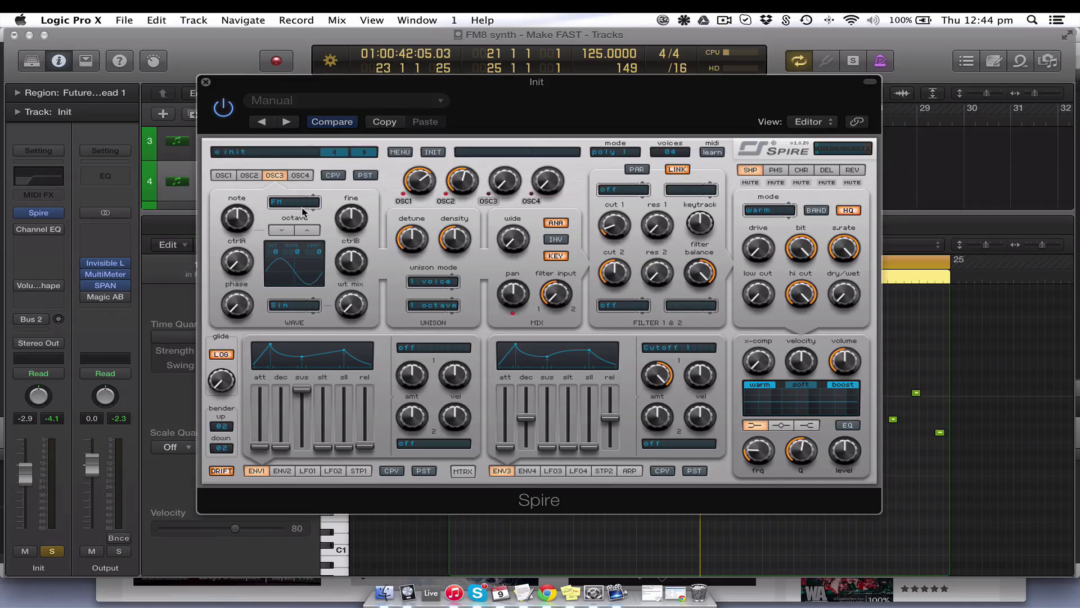
- Raise oscillator 3's ctrlA well past halfway, keeping the Sin waveform
{"action": "mouse_move", "coordinate": [239, 267]}
{"action": "scroll", "coordinate": [239, 267], "scroll_direction": "up", "scroll_amount": 5}
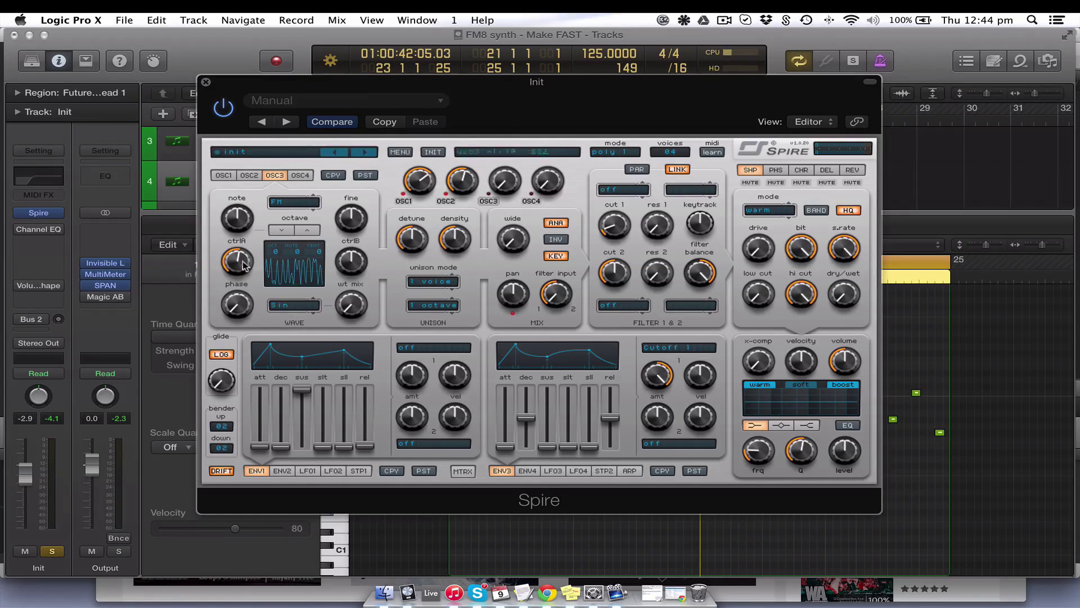
{"action": "left_click_drag", "start_coordinate": [243, 266], "coordinate": [235, 234]}
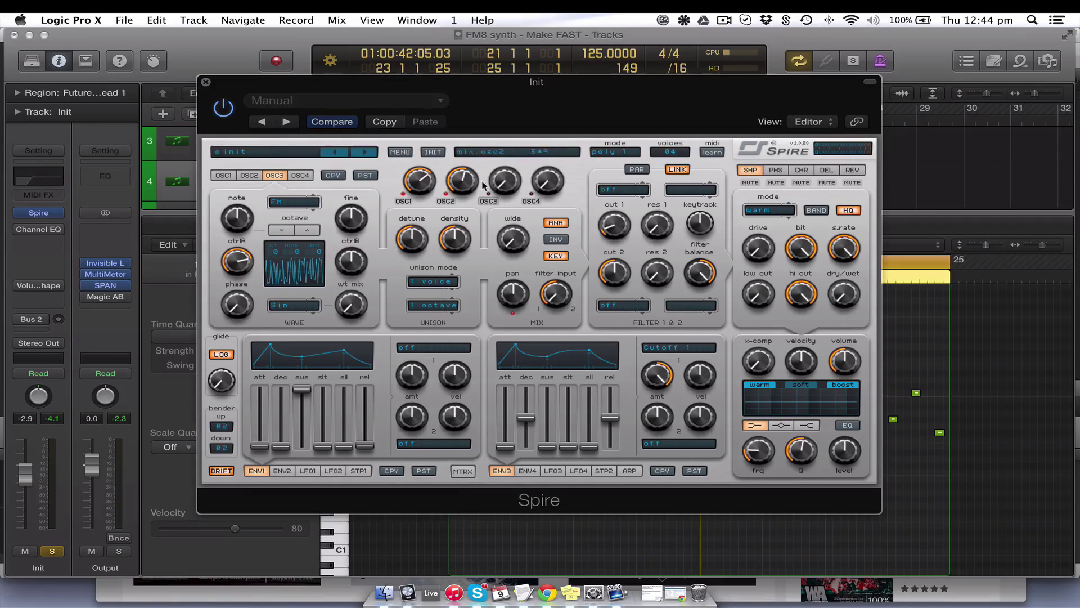
- Set oscillator 3's mix level to about .441, temporarily muting oscillators 1 and 2 and briefly oscillator 3 itself to compare the sound
{"action": "left_click", "coordinate": [445, 201]}
{"action": "left_click", "coordinate": [404, 201]}
{"action": "left_click", "coordinate": [508, 188]}
{"action": "mouse_move", "coordinate": [508, 188]}
{"action": "left_mouse_down"}
{"action": "mouse_move", "coordinate": [518, 133]}
{"action": "mouse_move", "coordinate": [506, 187]}
{"action": "left_mouse_up"}
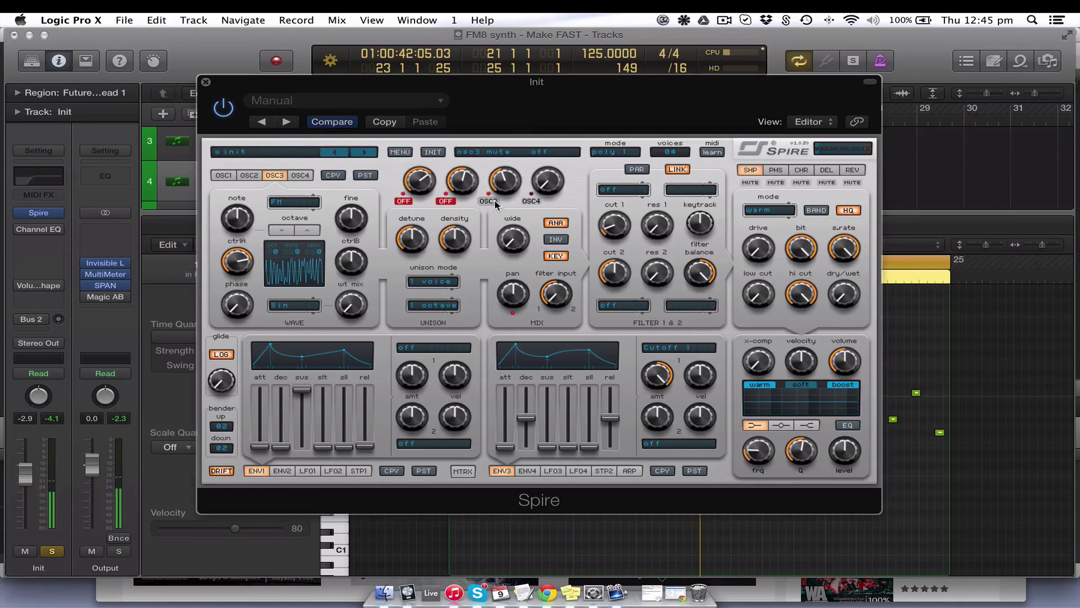
{"action": "left_click", "coordinate": [446, 200]}
{"action": "left_click", "coordinate": [404, 201]}
{"action": "mouse_move", "coordinate": [505, 188]}
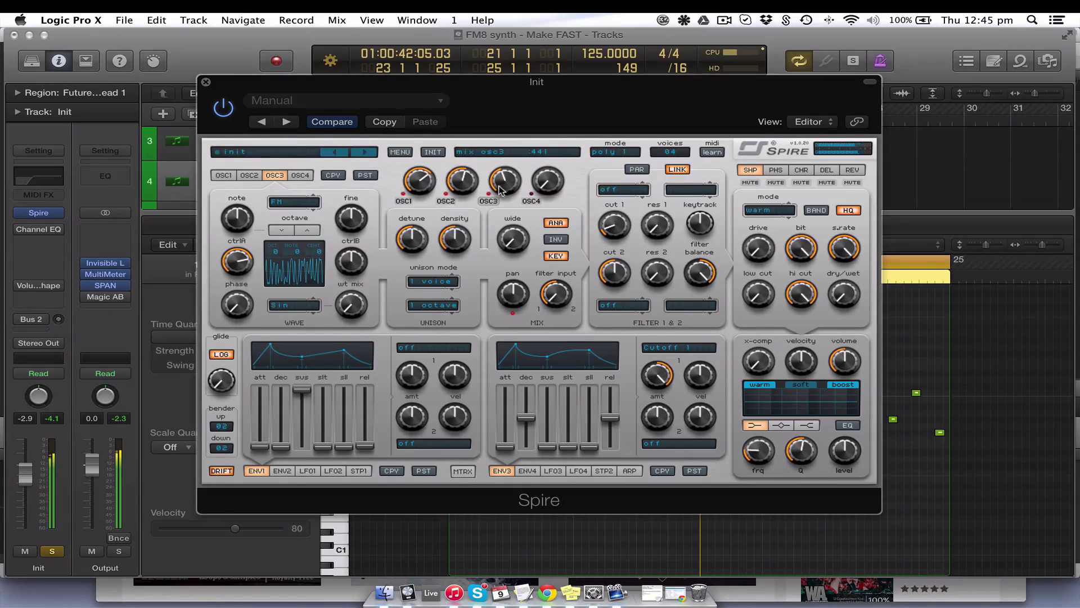
{"action": "left_click", "coordinate": [489, 202]}
{"action": "left_click", "coordinate": [488, 202]}
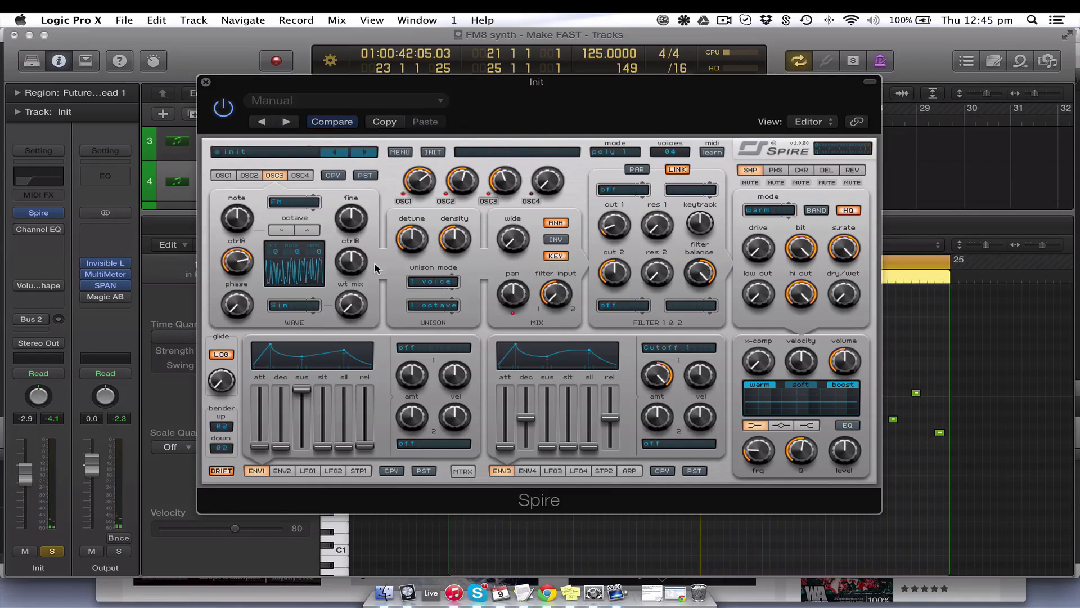
- Lower oscillators 3 and 2 by one octave to -1
{"action": "left_click", "coordinate": [281, 230]}
{"action": "left_click", "coordinate": [252, 175]}
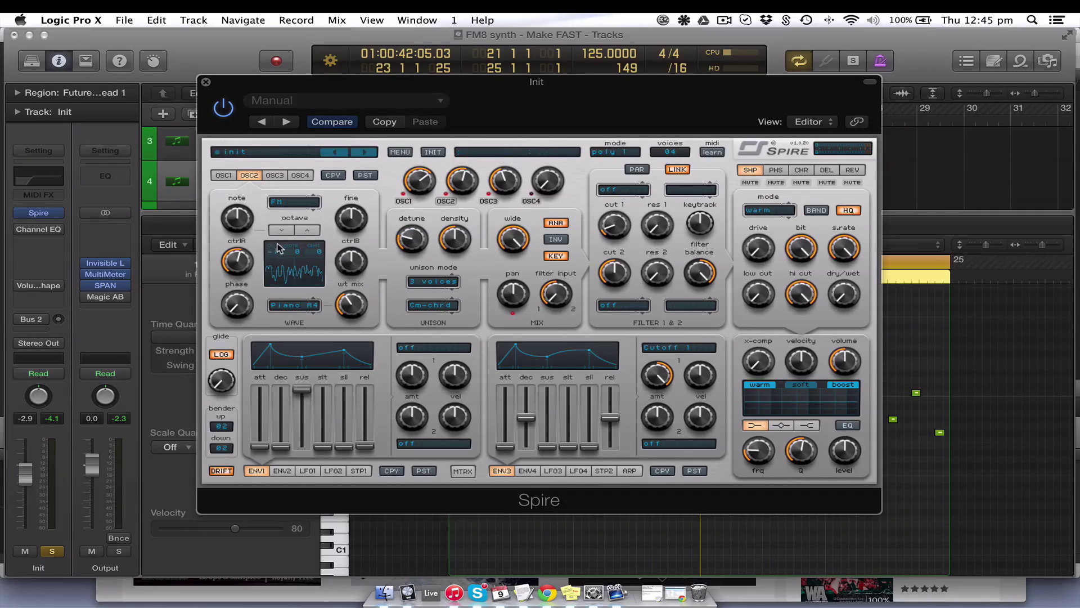
{"action": "left_click", "coordinate": [279, 176]}
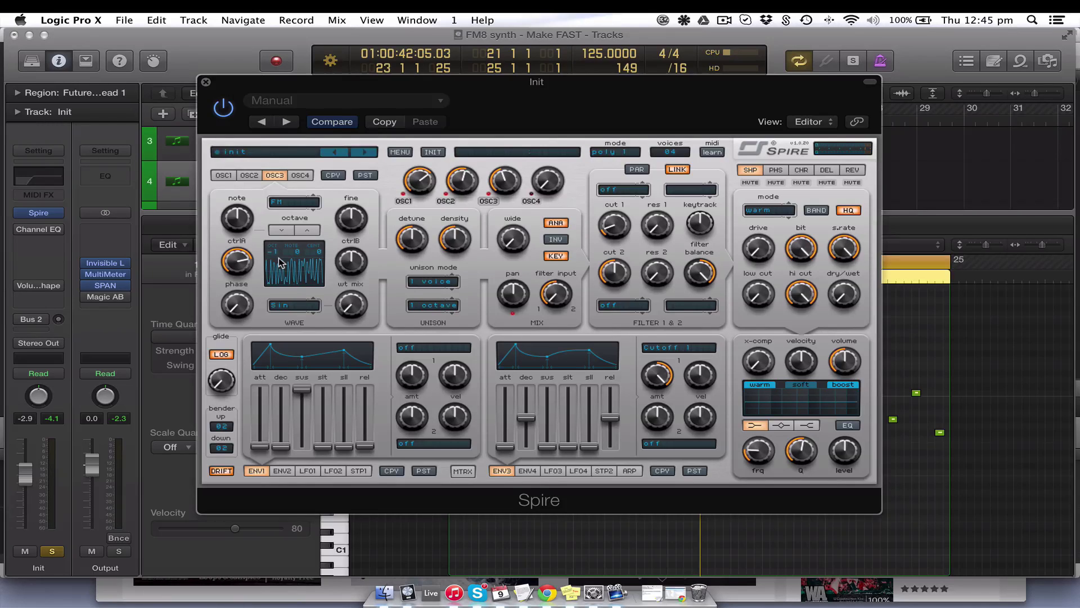
- Give oscillator 3 a 4-voice Cm-chrd unison with reduced detune and full stereo width
{"action": "left_click", "coordinate": [444, 282]}
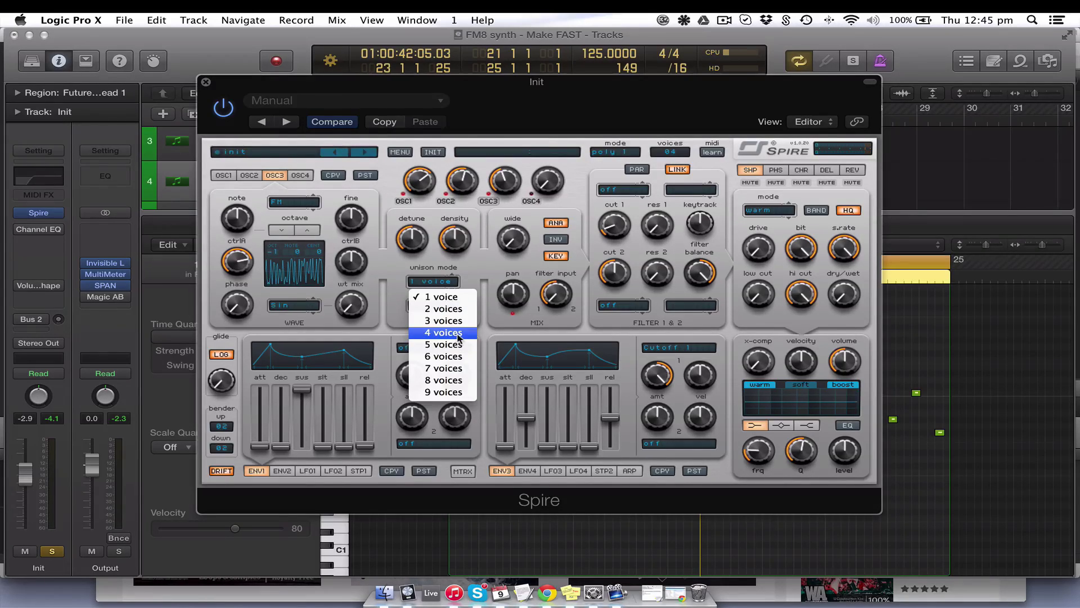
{"action": "left_click", "coordinate": [459, 333]}
{"action": "left_click", "coordinate": [434, 305]}
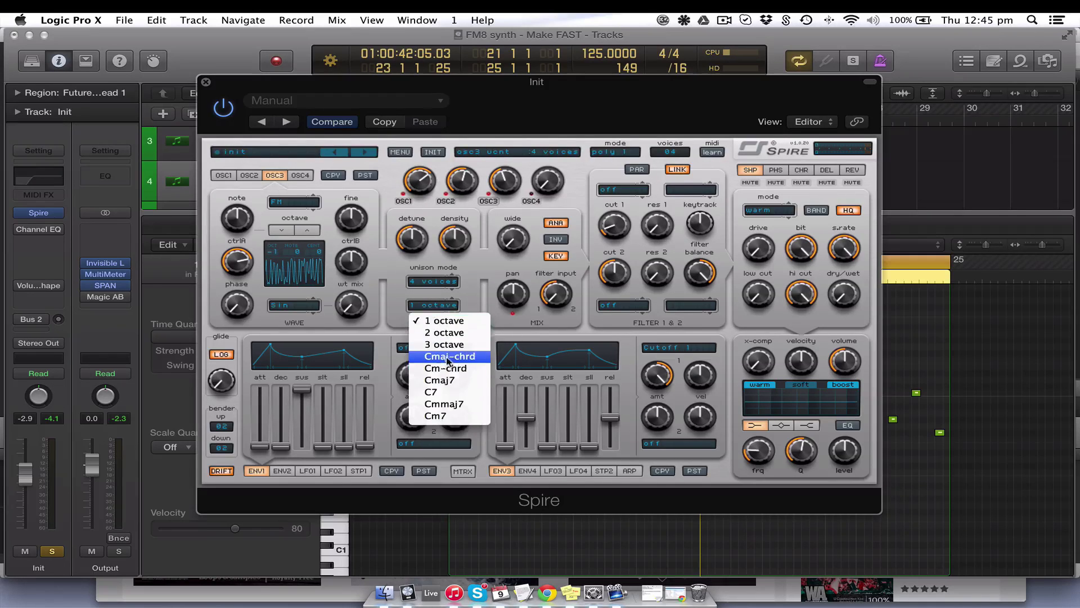
{"action": "left_click", "coordinate": [449, 369]}
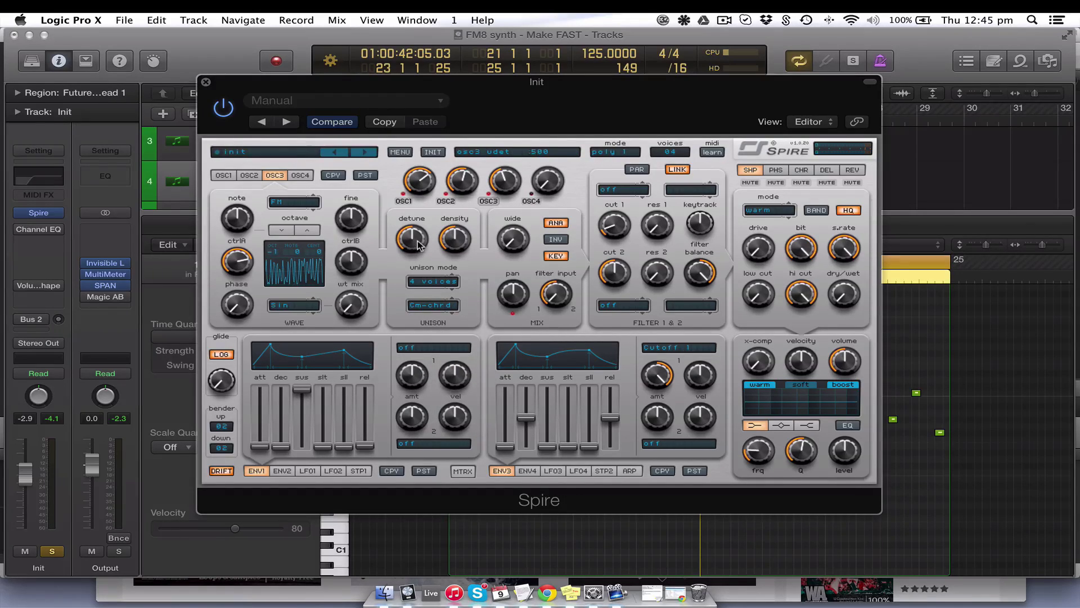
{"action": "left_click_drag", "start_coordinate": [418, 246], "coordinate": [416, 258]}
{"action": "left_click_drag", "start_coordinate": [516, 243], "coordinate": [516, 228]}
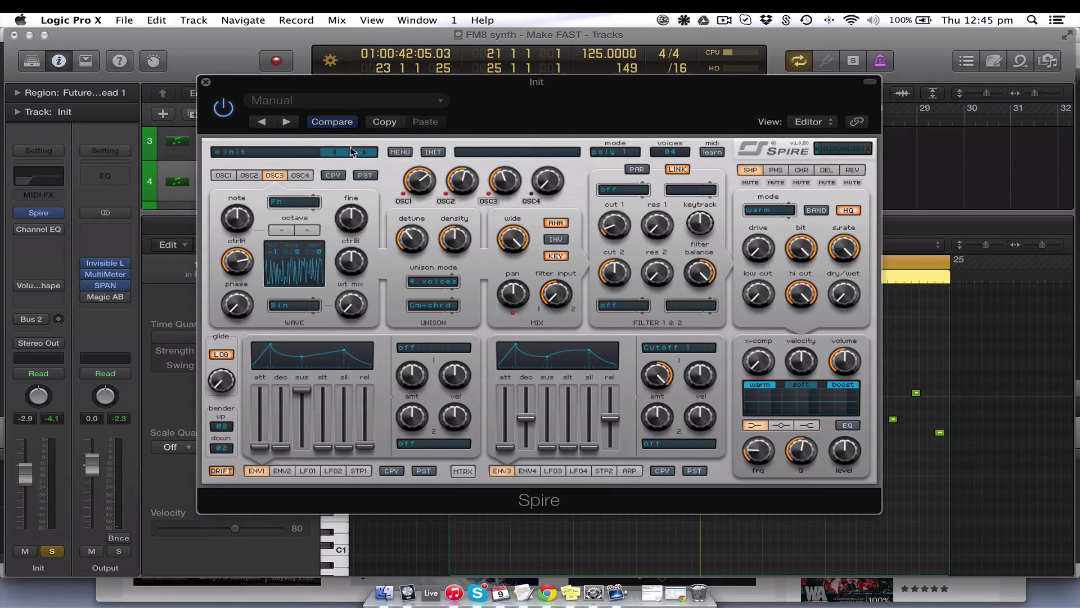
- Transpose oscillator 4 to octave -1 and note +7
{"action": "left_click", "coordinate": [302, 175]}
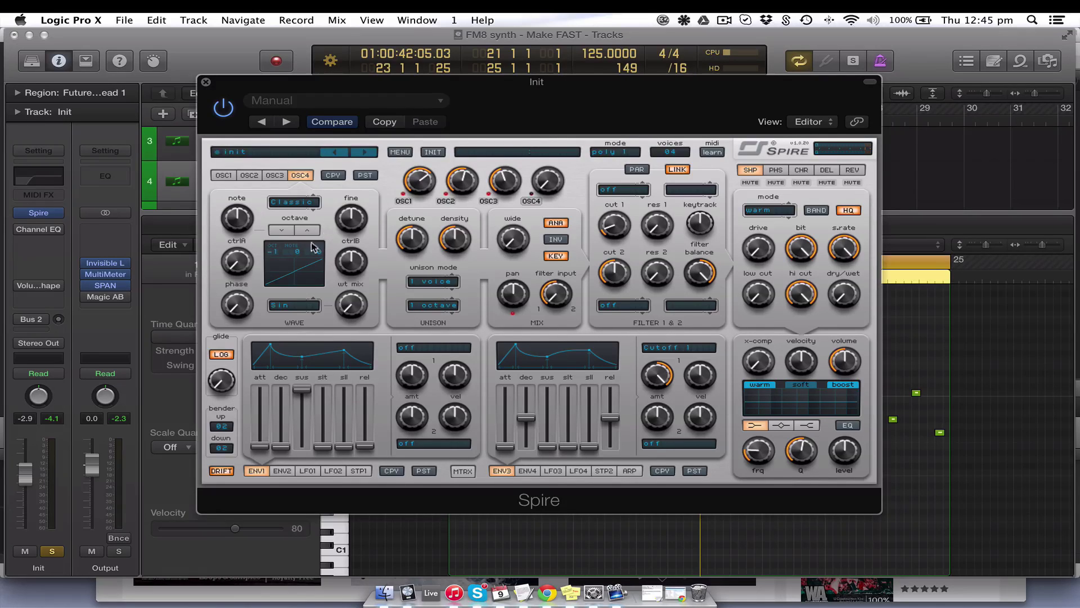
{"action": "mouse_move", "coordinate": [237, 219]}
{"action": "left_click_drag", "start_coordinate": [237, 219], "coordinate": [234, 180]}
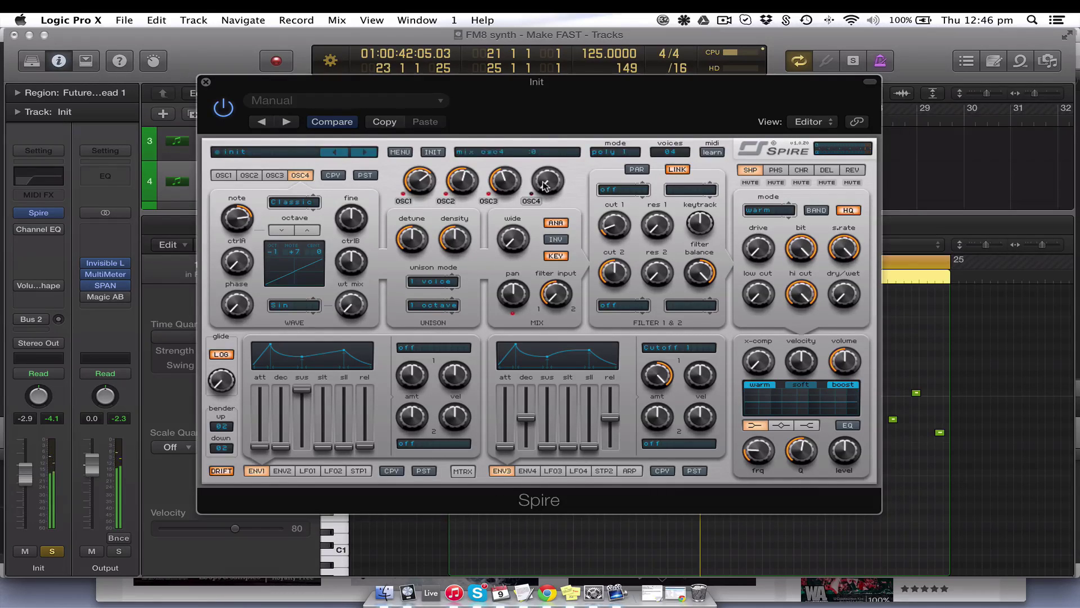
- Raise oscillator 4's mix level to about halfway and its ctrlA to the maximum
{"action": "left_click_drag", "start_coordinate": [544, 188], "coordinate": [544, 113]}
{"action": "left_click_drag", "start_coordinate": [552, 190], "coordinate": [548, 193]}
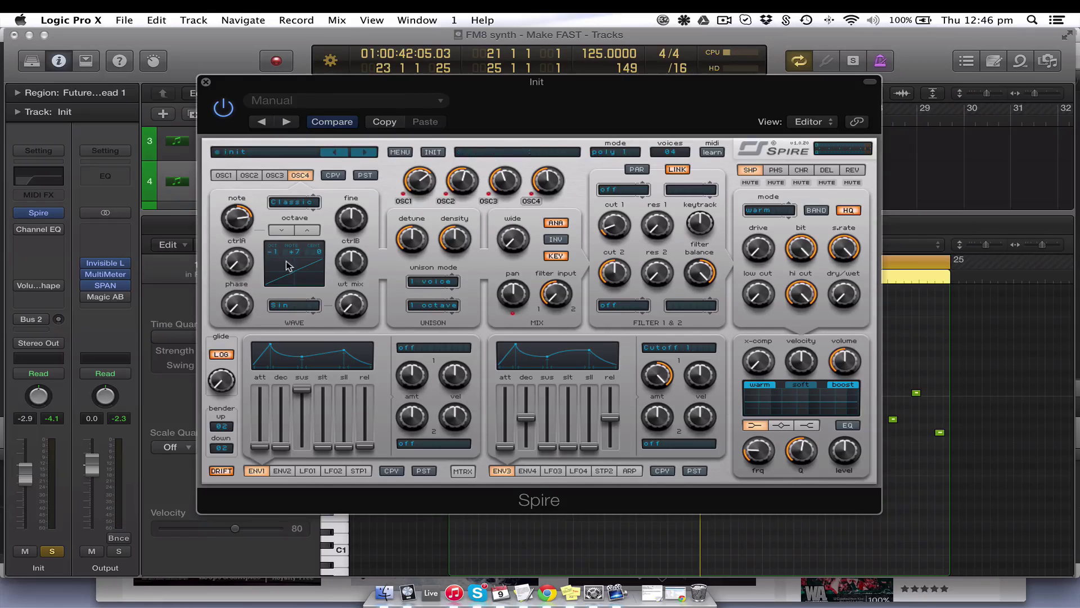
{"action": "mouse_move", "coordinate": [234, 271]}
{"action": "mouse_move", "coordinate": [234, 272]}
{"action": "left_mouse_down"}
{"action": "mouse_move", "coordinate": [234, 192]}
{"action": "mouse_move", "coordinate": [232, 269]}
{"action": "left_mouse_up"}
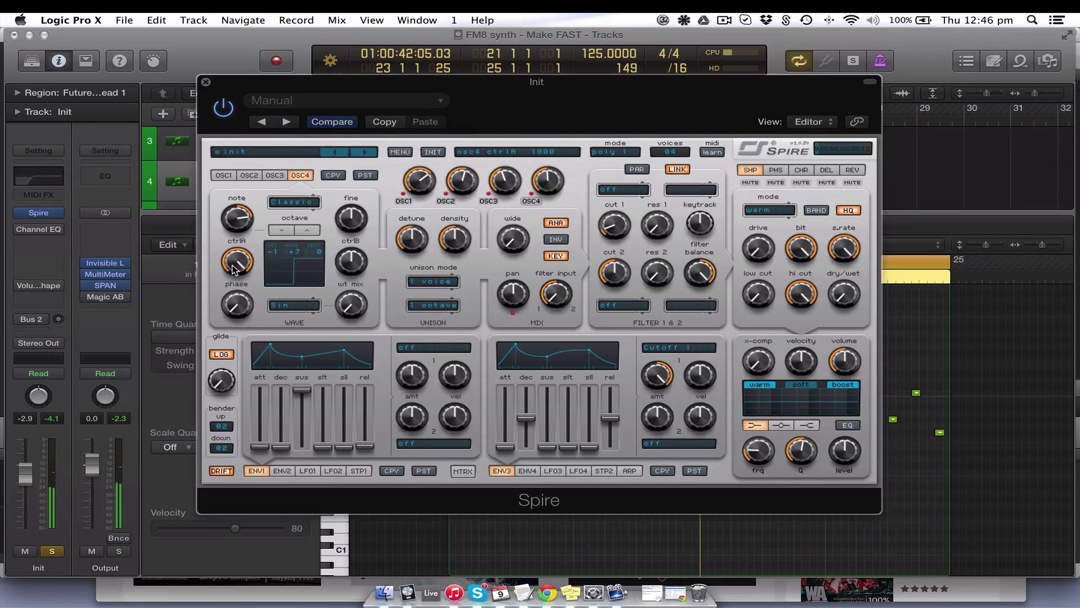
- Give oscillator 4 a 3-voice unison with reduced detune and density and full stereo width
{"action": "left_click", "coordinate": [441, 289]}
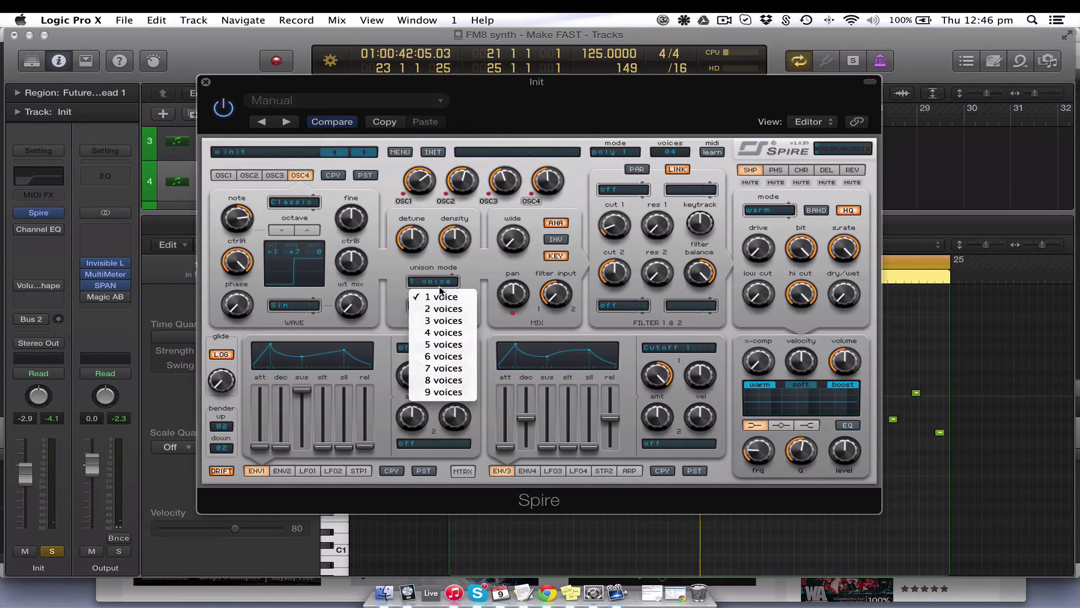
{"action": "left_click", "coordinate": [443, 321]}
{"action": "mouse_move", "coordinate": [406, 253]}
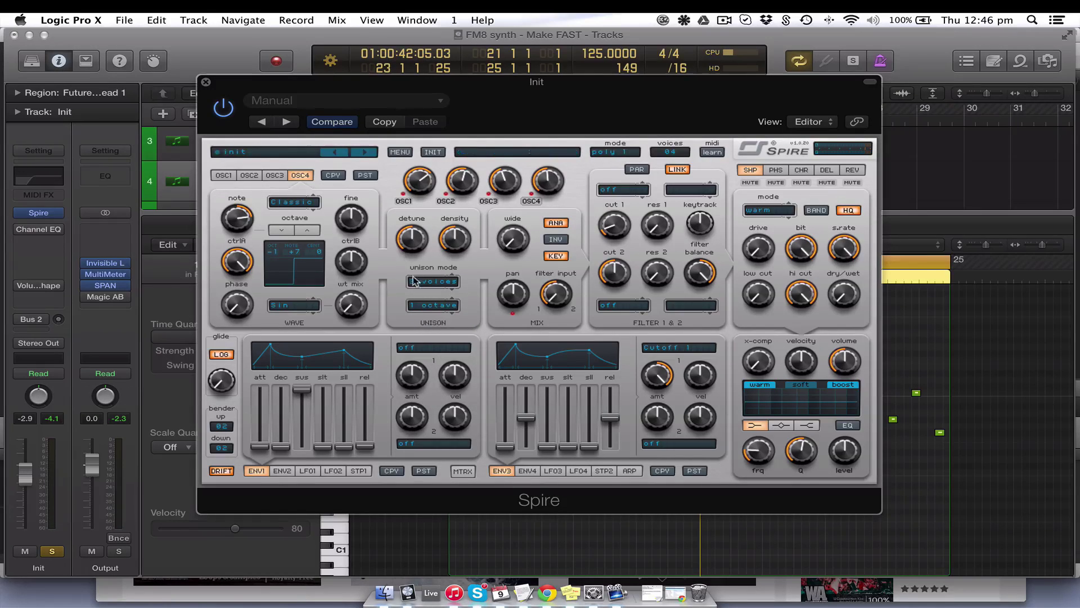
{"action": "left_click_drag", "start_coordinate": [406, 253], "coordinate": [409, 287]}
{"action": "left_click_drag", "start_coordinate": [517, 244], "coordinate": [529, 92]}
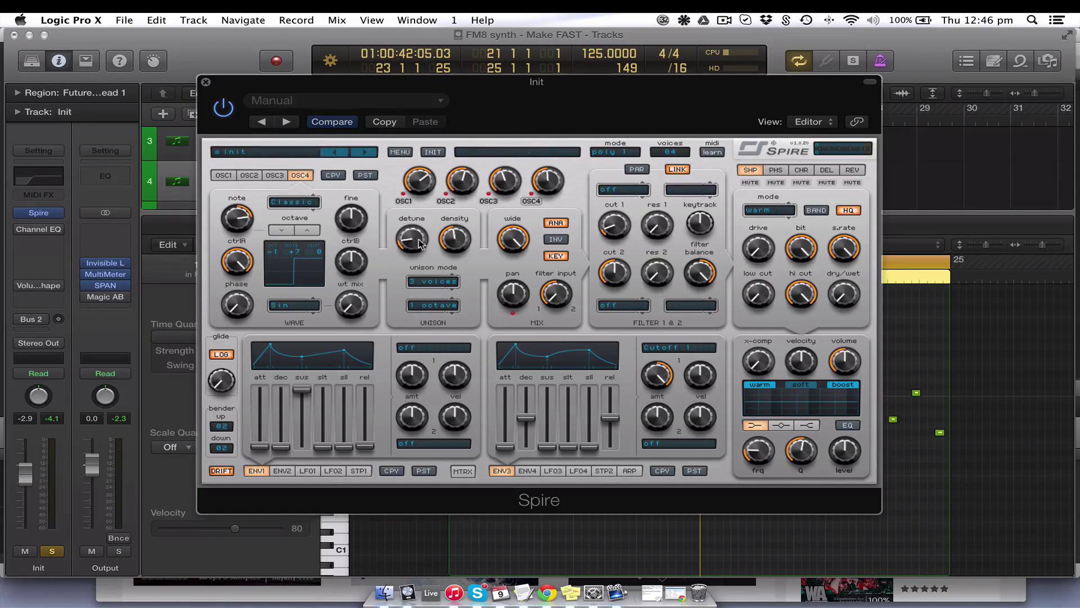
{"action": "left_click_drag", "start_coordinate": [451, 247], "coordinate": [452, 254]}
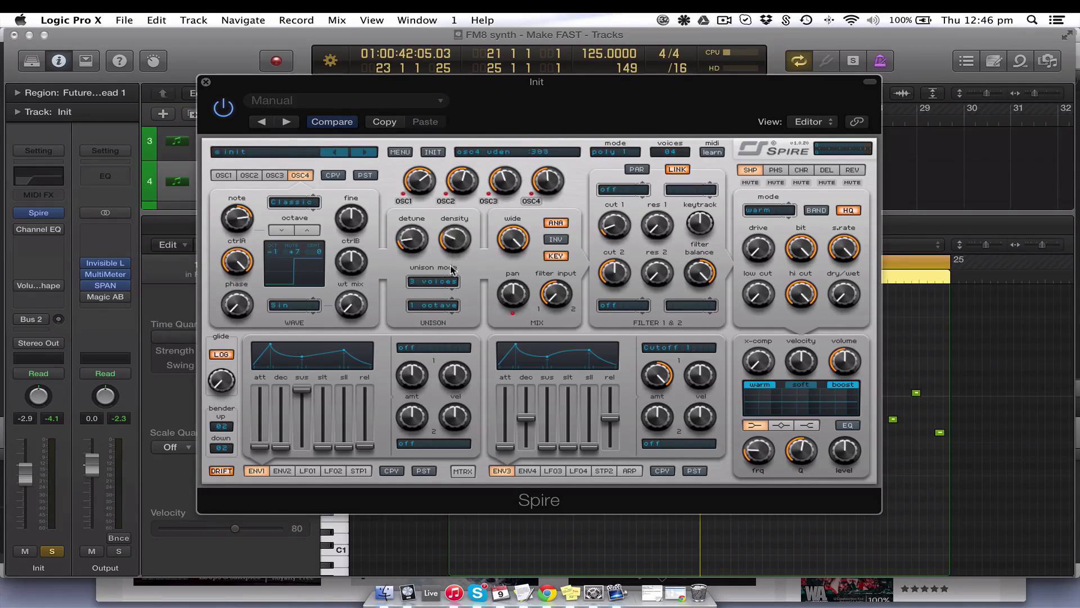
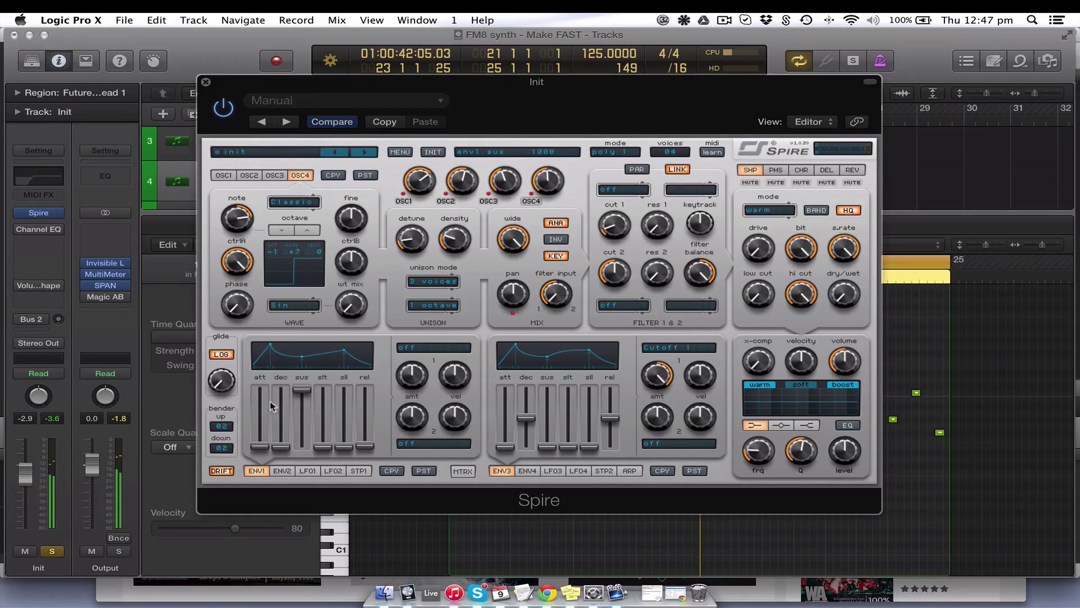
- Shape envelope 1 with a nearly full decay, a sustain of about .563 and a partly raised release
{"action": "left_click_drag", "start_coordinate": [281, 447], "coordinate": [302, 421]}
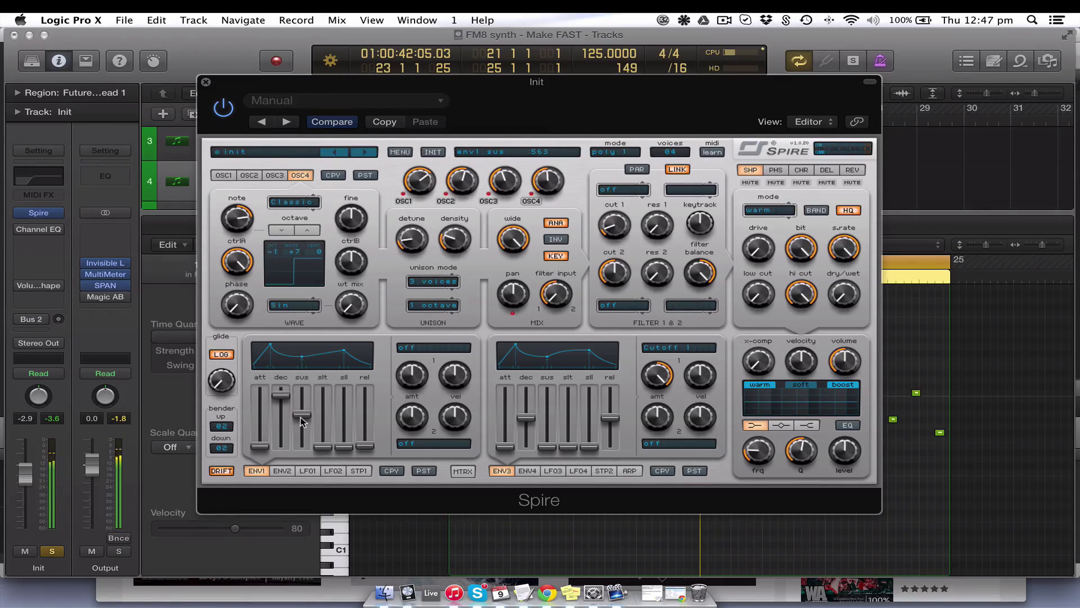
{"action": "left_click_drag", "start_coordinate": [366, 447], "coordinate": [323, 450]}
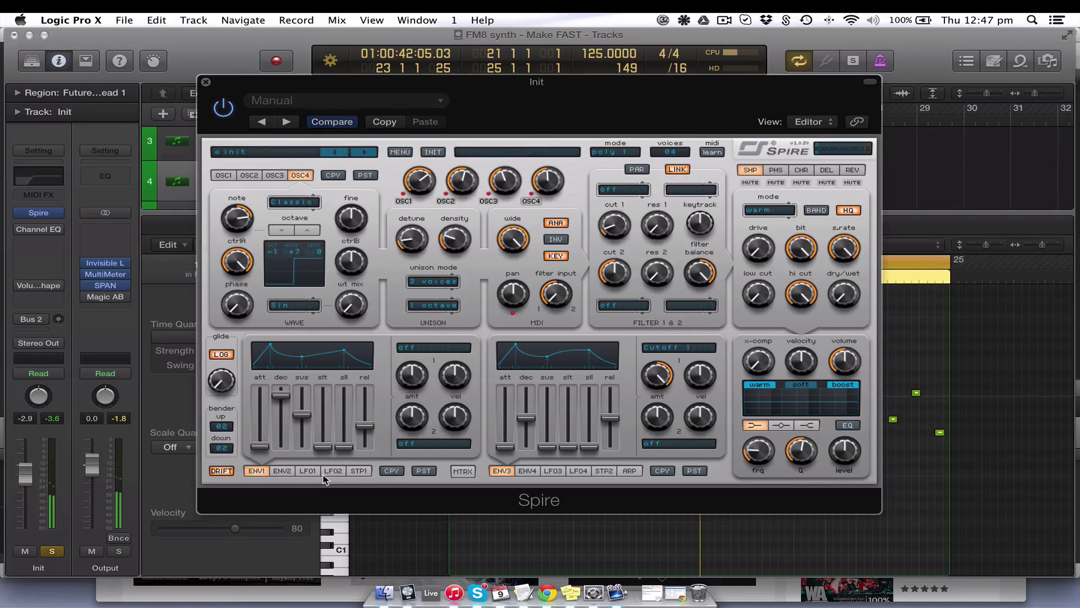
- Shorten envelope 3's decay slightly and raise its sustain to roughly a third
{"action": "left_click_drag", "start_coordinate": [426, 88], "coordinate": [435, 160]}
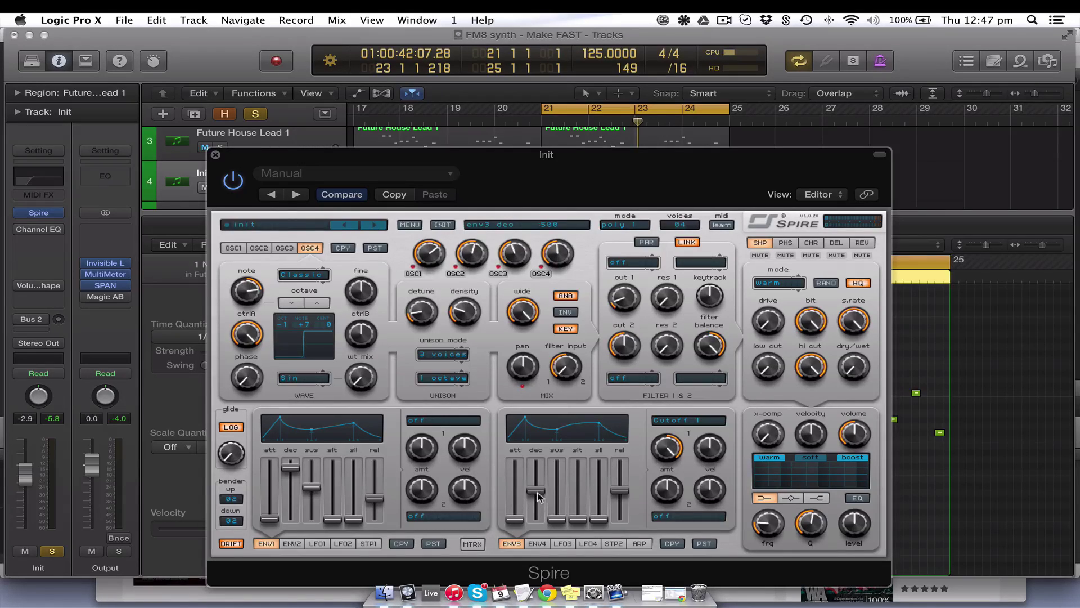
{"action": "left_click_drag", "start_coordinate": [539, 495], "coordinate": [557, 503]}
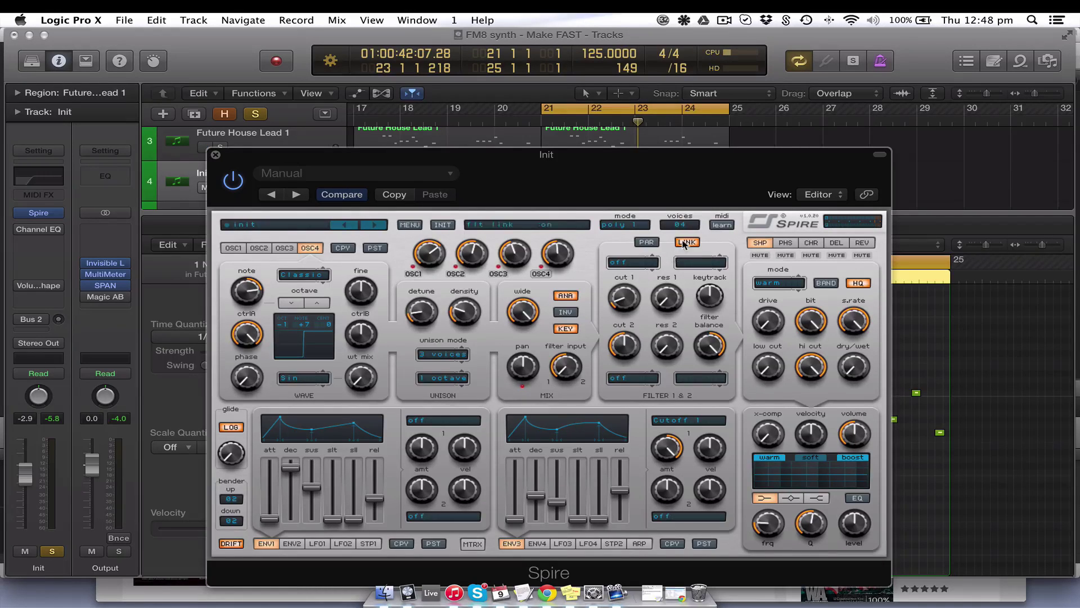
- Set filter 1 to acido LP1, adjust its low cutoff, and slightly reduce envelope 3's Cutoff 1 modulation amount
{"action": "left_click", "coordinate": [639, 261]}
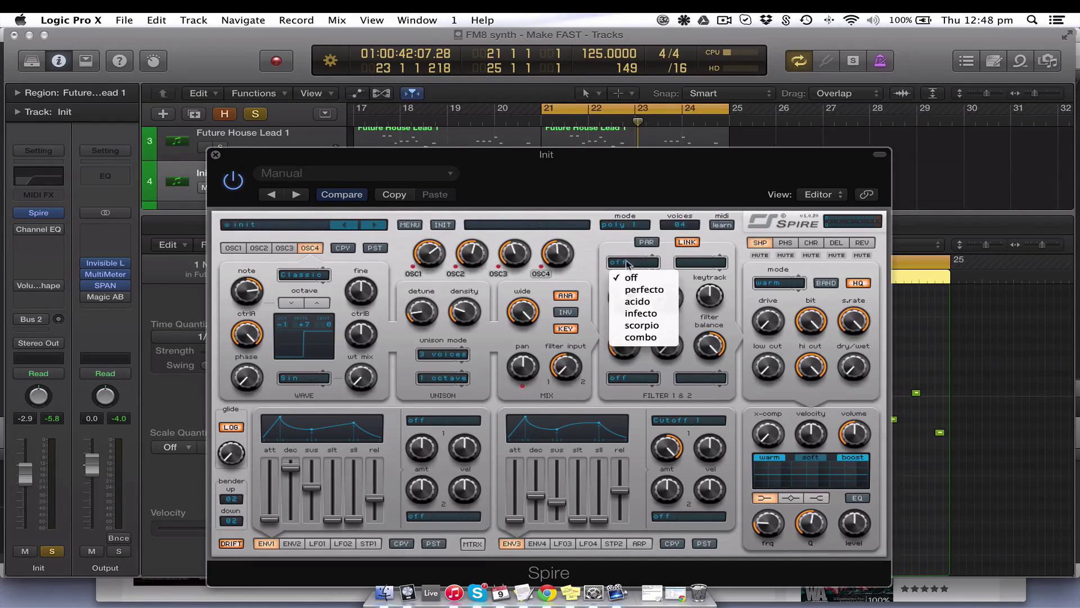
{"action": "left_click", "coordinate": [638, 301]}
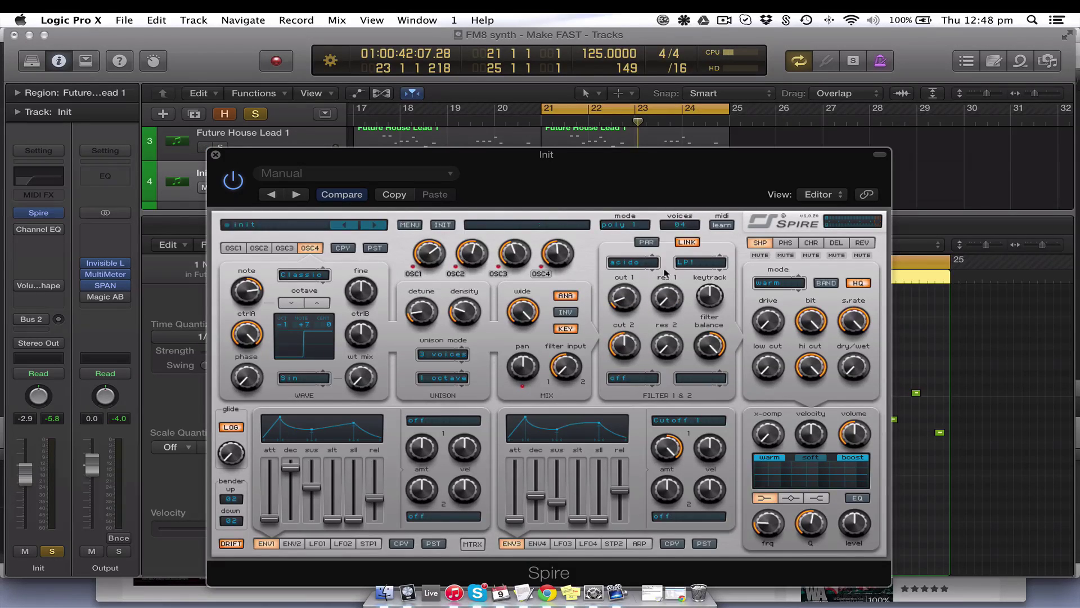
{"action": "left_click_drag", "start_coordinate": [623, 297], "coordinate": [624, 276]}
{"action": "mouse_move", "coordinate": [664, 457]}
{"action": "scroll", "coordinate": [664, 457], "scroll_direction": "down", "scroll_amount": 3}
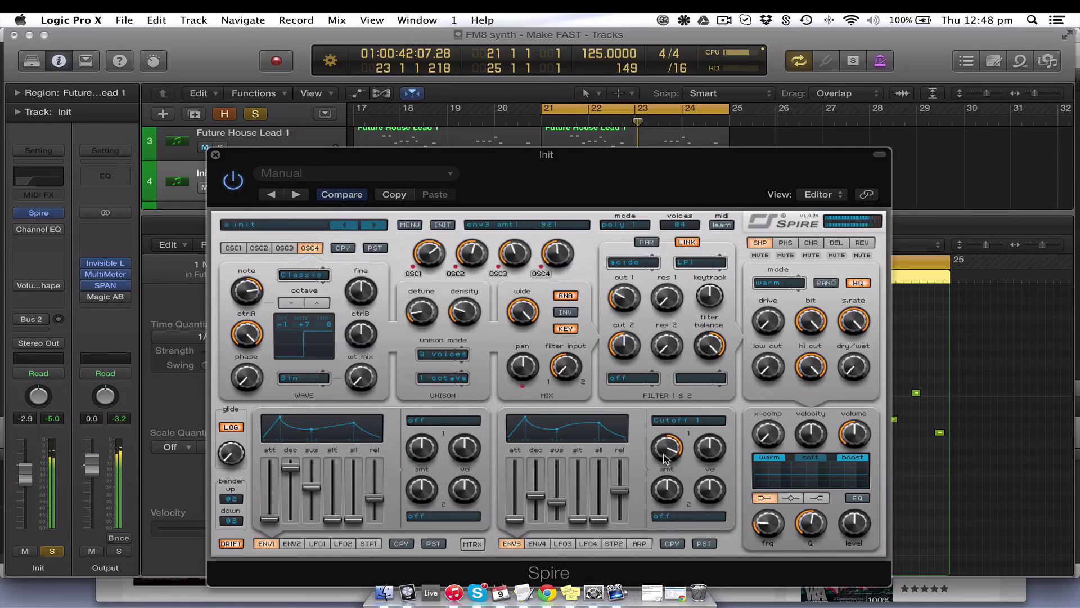
- Set filter 2 to perfecto in HP4 mode and bring its cutoff down to a low value
{"action": "left_click", "coordinate": [621, 380]}
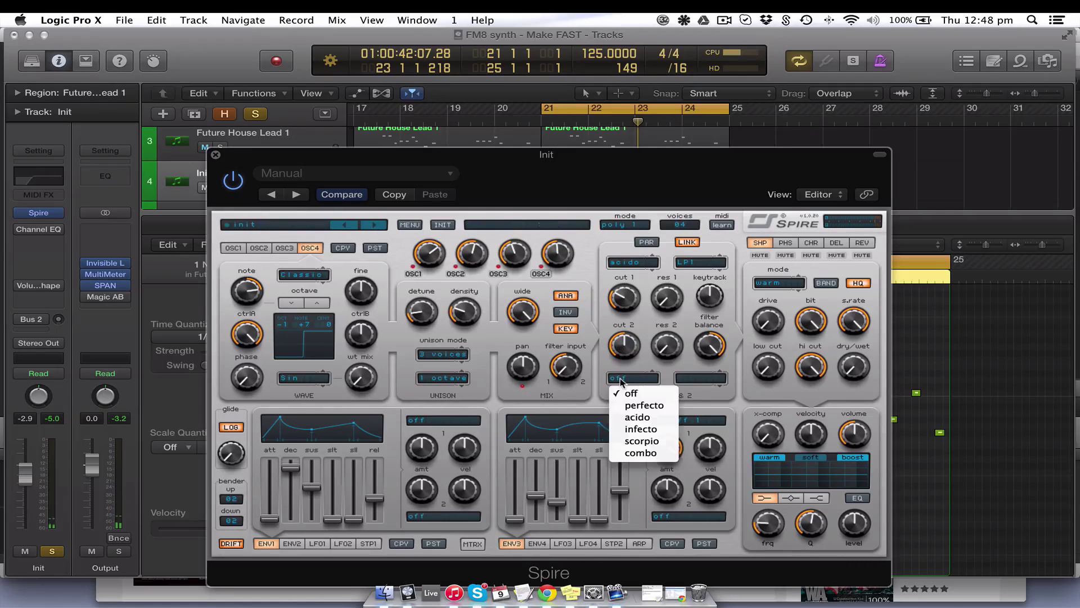
{"action": "left_click", "coordinate": [631, 406]}
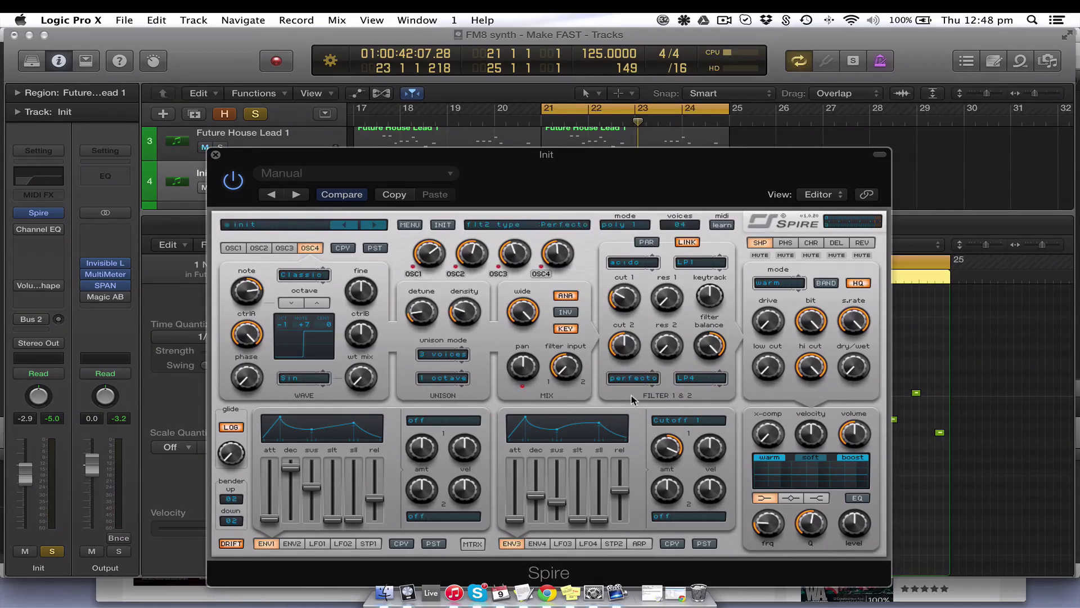
{"action": "left_click", "coordinate": [691, 380]}
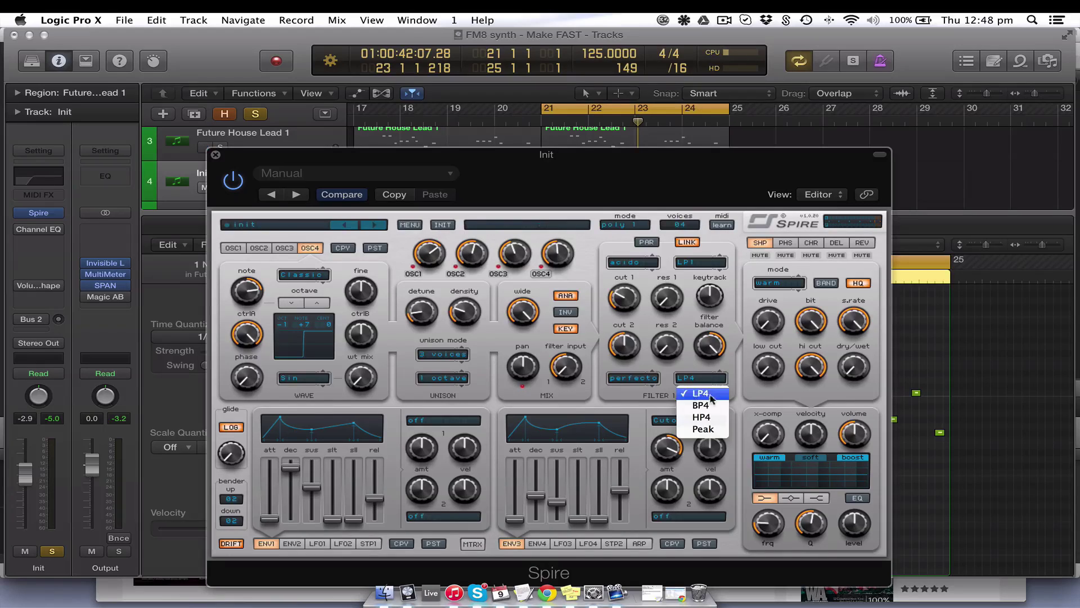
{"action": "left_click", "coordinate": [698, 416]}
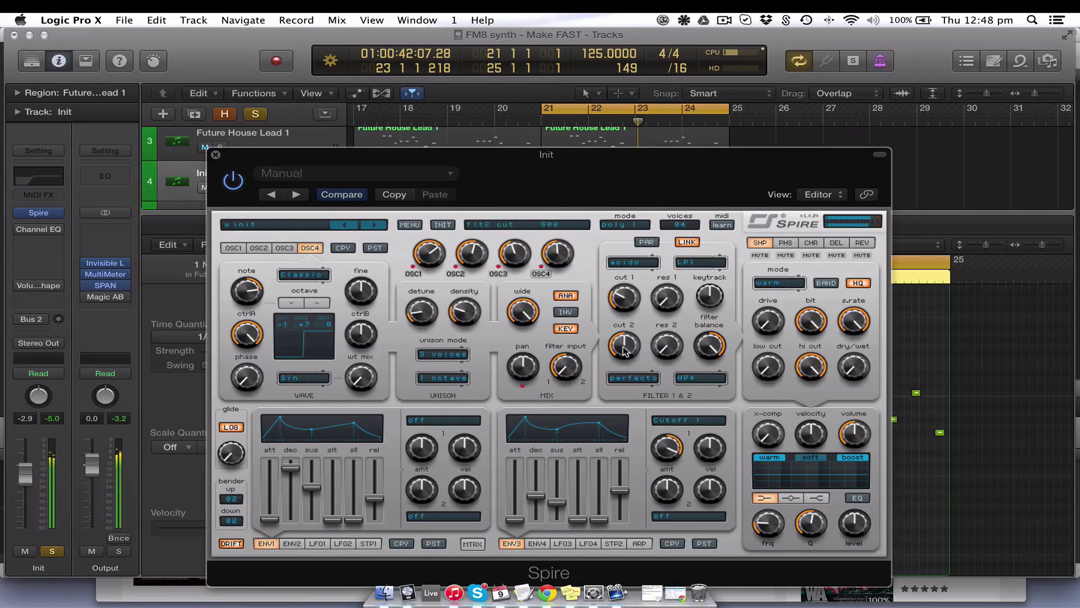
{"action": "left_click_drag", "start_coordinate": [624, 348], "coordinate": [628, 415]}
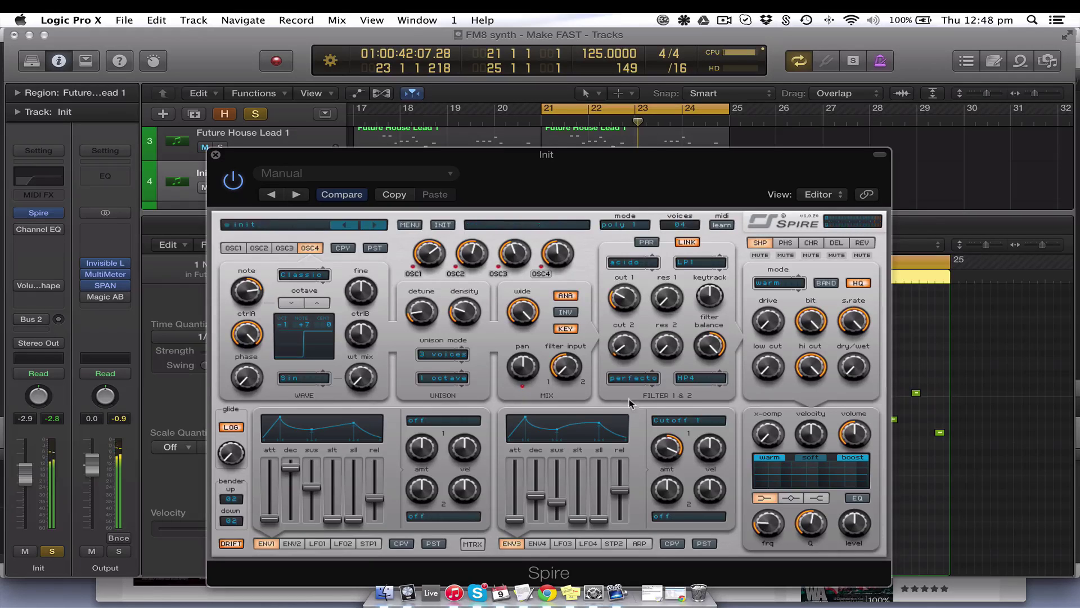
{"action": "mouse_move", "coordinate": [618, 347]}
{"action": "left_mouse_down"}
{"action": "mouse_move", "coordinate": [623, 358]}
{"action": "mouse_move", "coordinate": [624, 348]}
{"action": "left_mouse_up"}
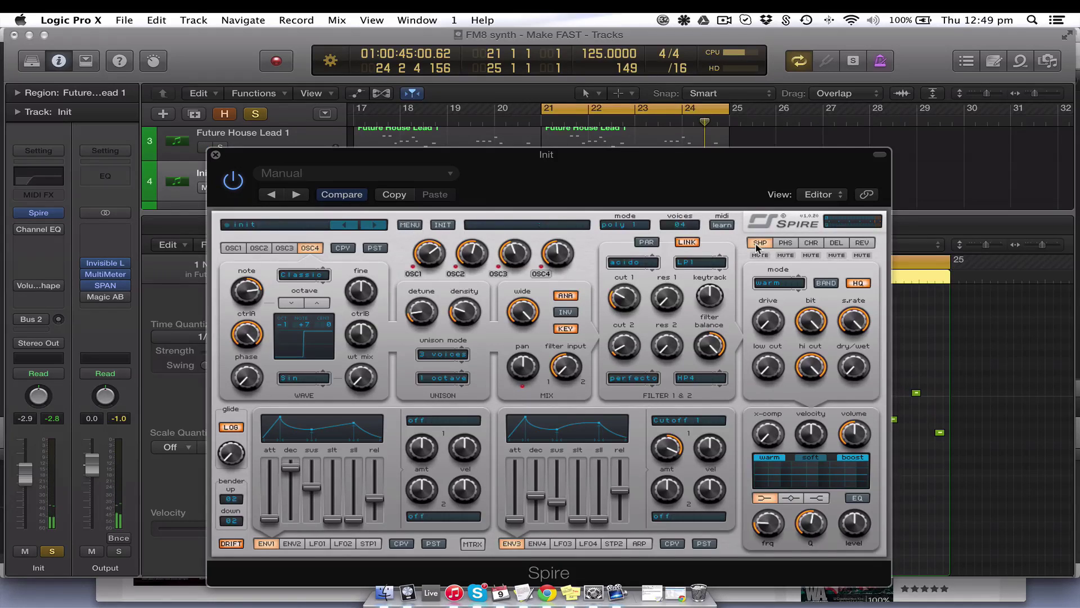
- Set the shaper effect to fbsin mode with a moderate drive and a dry/wet mix of about two thirds
{"action": "left_click", "coordinate": [785, 283]}
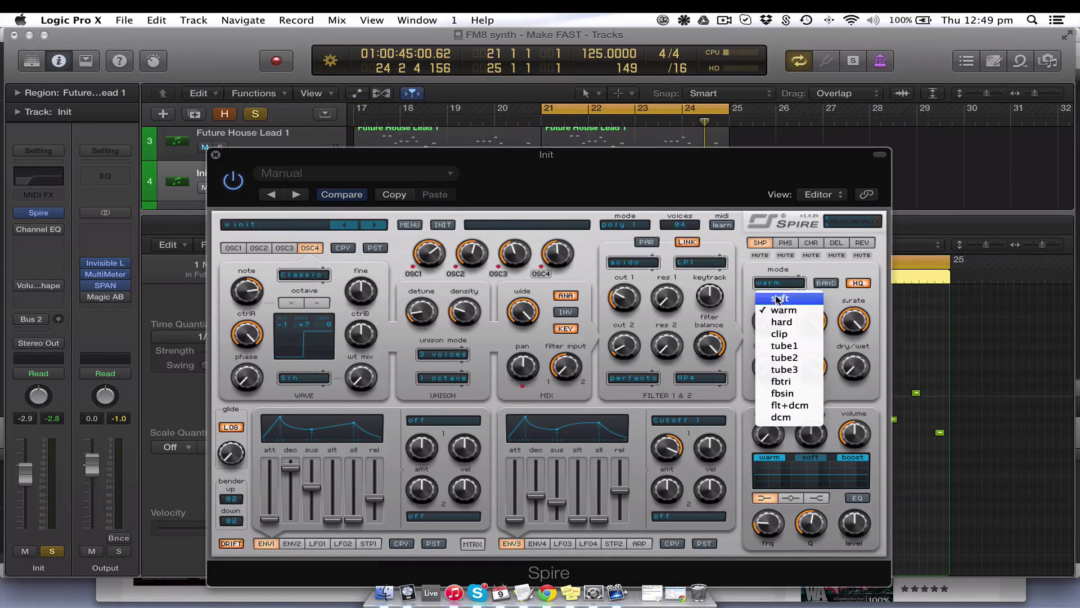
{"action": "left_click", "coordinate": [790, 394]}
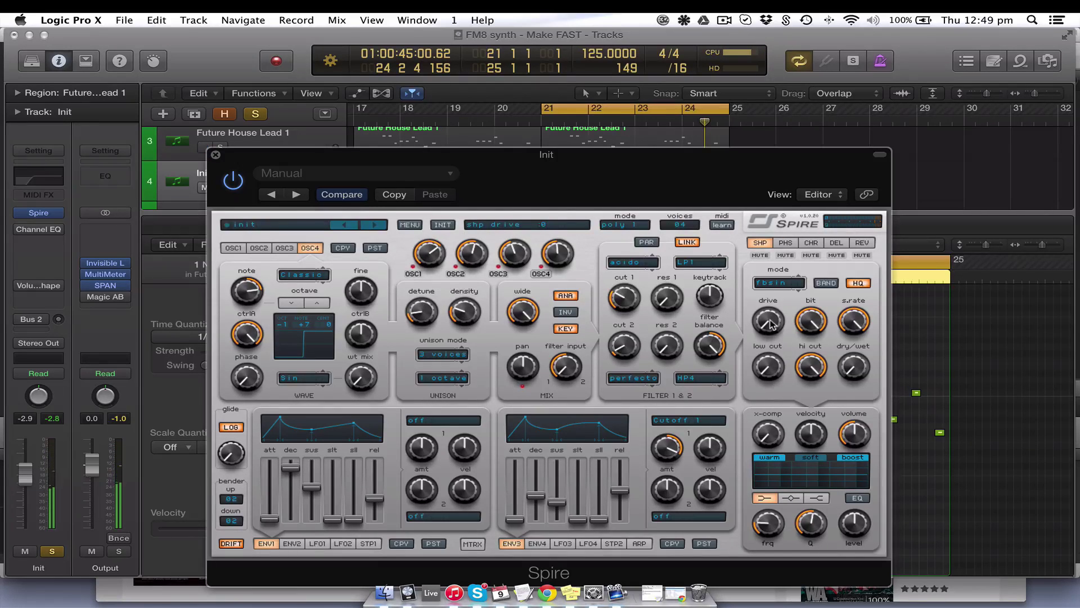
{"action": "left_click_drag", "start_coordinate": [771, 324], "coordinate": [774, 276]}
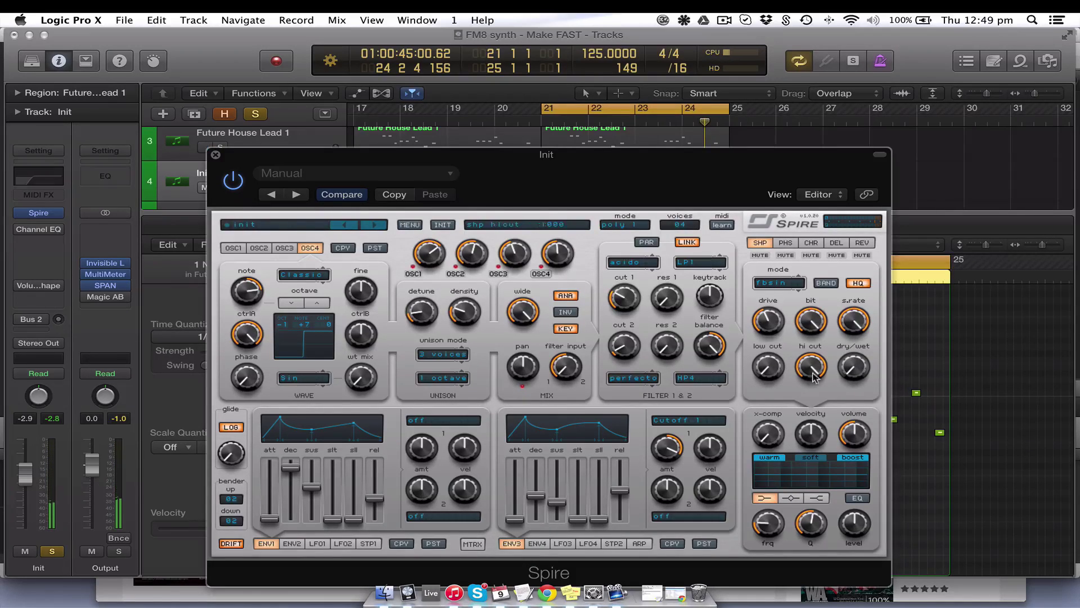
{"action": "left_click_drag", "start_coordinate": [864, 376], "coordinate": [869, 295]}
- Raise the shaper's low cut well up, trim its high cut slightly, and compare the sound with the shaper muted
{"action": "left_click", "coordinate": [808, 377]}
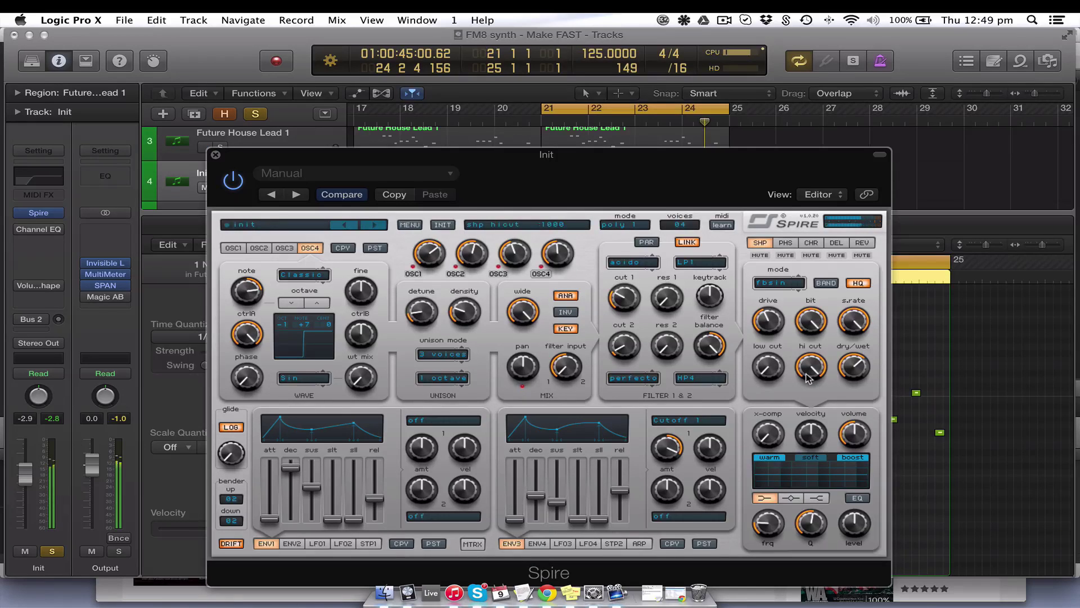
{"action": "left_click", "coordinate": [766, 374]}
{"action": "left_click_drag", "start_coordinate": [765, 374], "coordinate": [807, 369]}
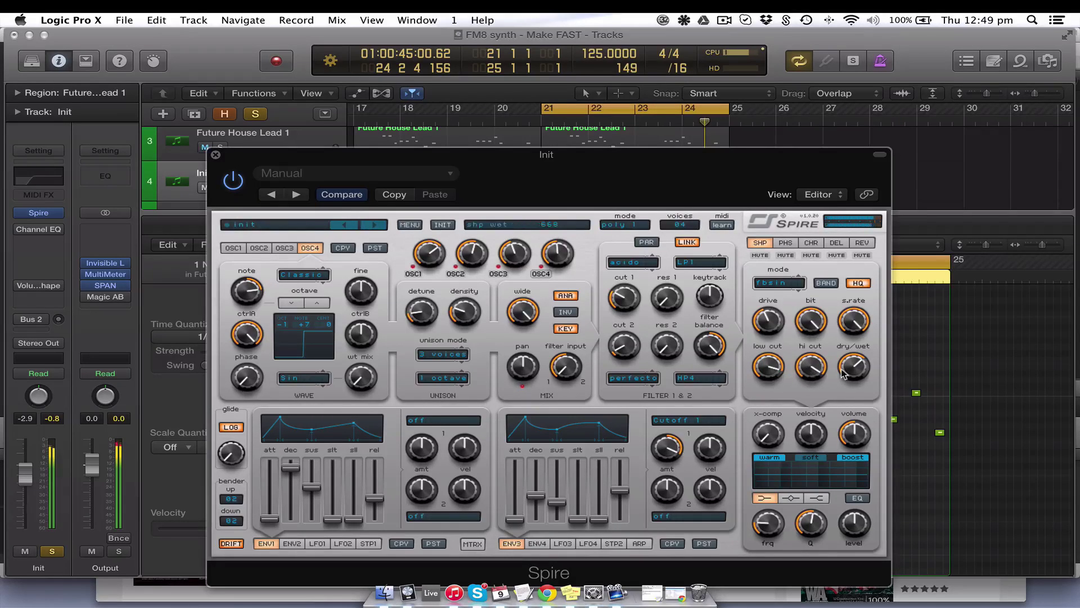
{"action": "left_click_drag", "start_coordinate": [780, 330], "coordinate": [775, 319]}
{"action": "left_click", "coordinate": [761, 256]}
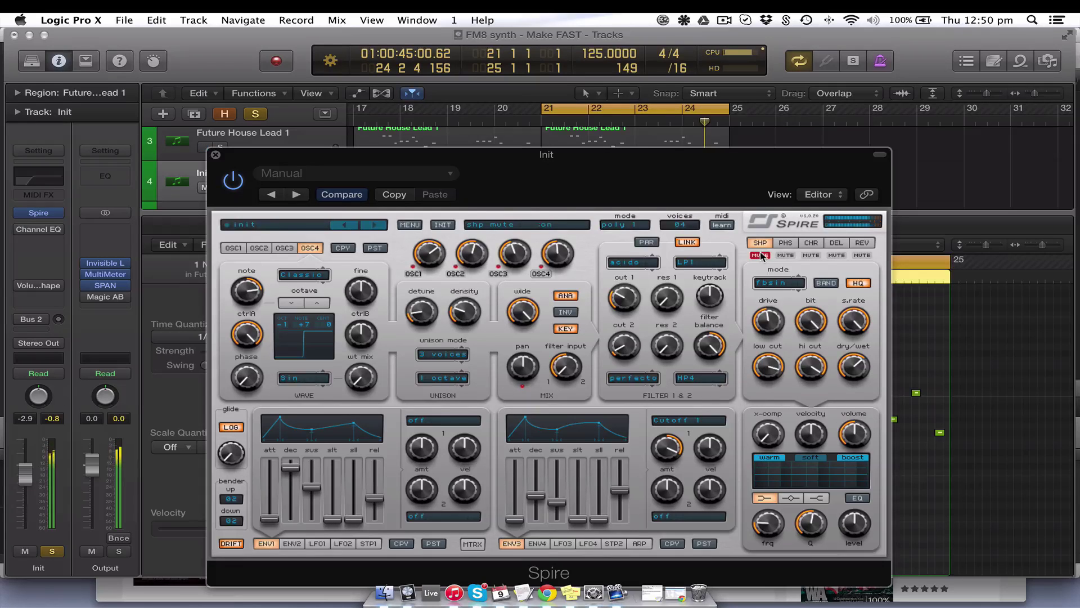
{"action": "left_click", "coordinate": [760, 256]}
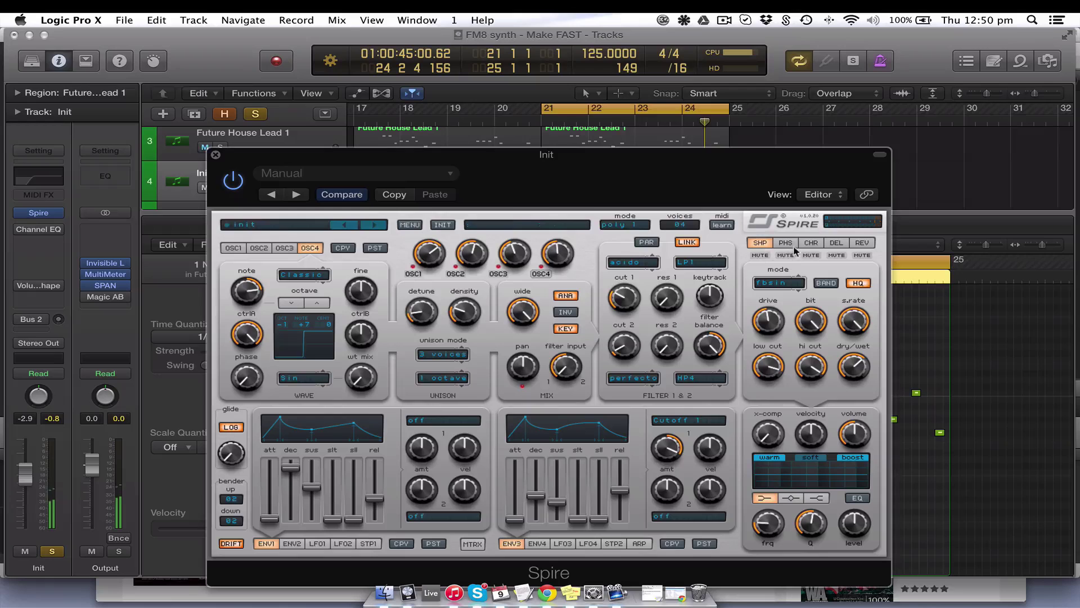
- Add a small amount of chorus dry/wet mix with the chorus width at maximum
{"action": "left_click", "coordinate": [811, 243]}
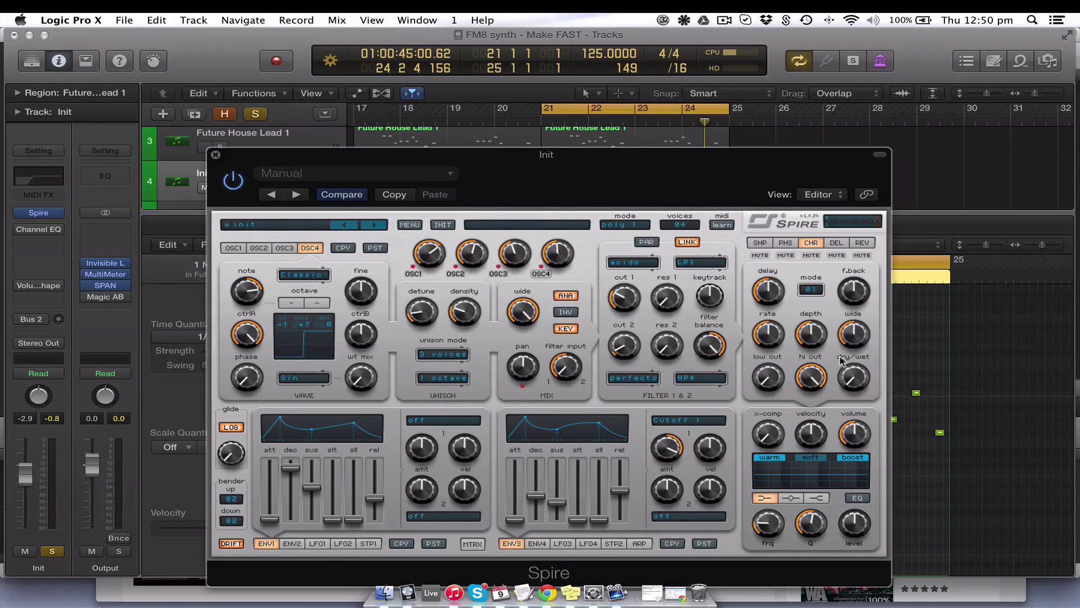
{"action": "mouse_move", "coordinate": [849, 380]}
{"action": "left_mouse_down"}
{"action": "mouse_move", "coordinate": [853, 339]}
{"action": "mouse_move", "coordinate": [847, 380]}
{"action": "left_mouse_up"}
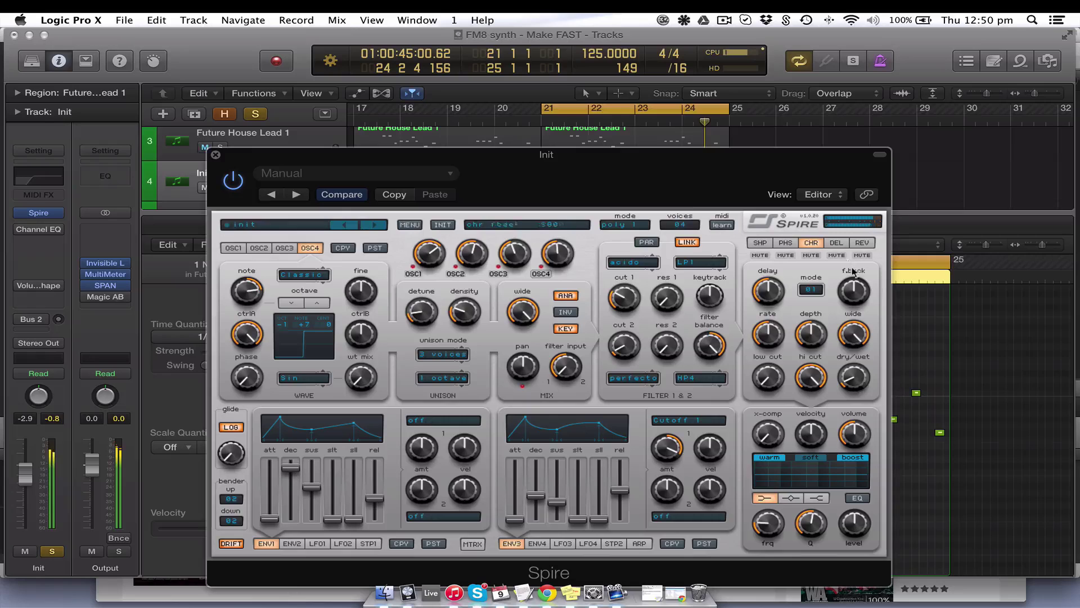
- Blend in a light plate1 reverb by raising its dry/wet mix to about a fifth
{"action": "left_click", "coordinate": [862, 243]}
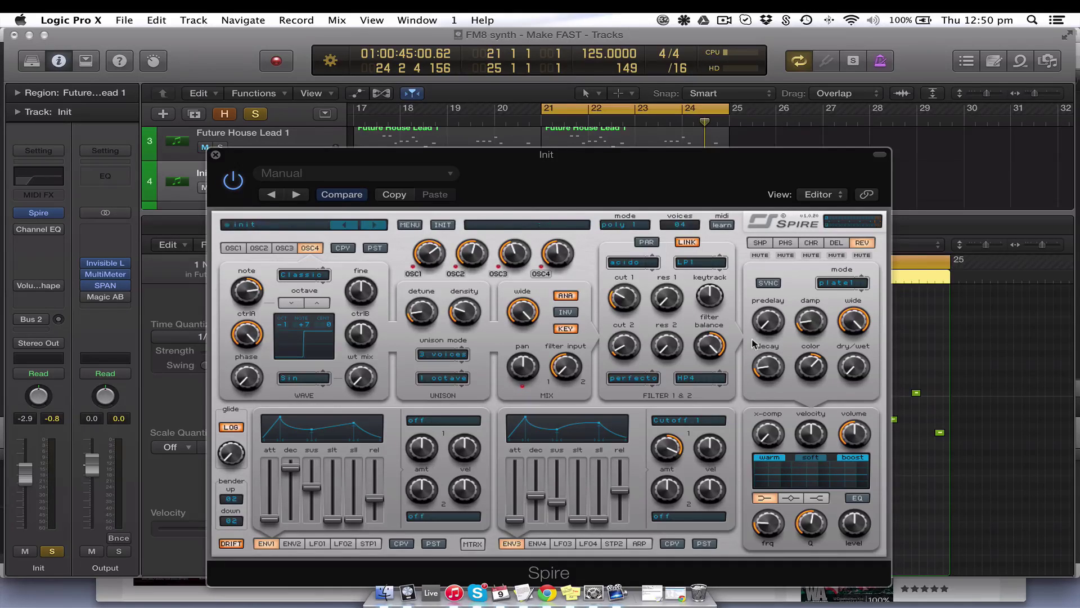
{"action": "mouse_move", "coordinate": [764, 371]}
{"action": "mouse_move", "coordinate": [850, 373]}
{"action": "left_click_drag", "start_coordinate": [850, 373], "coordinate": [850, 356]}
{"action": "left_click_drag", "start_coordinate": [850, 355], "coordinate": [851, 351]}
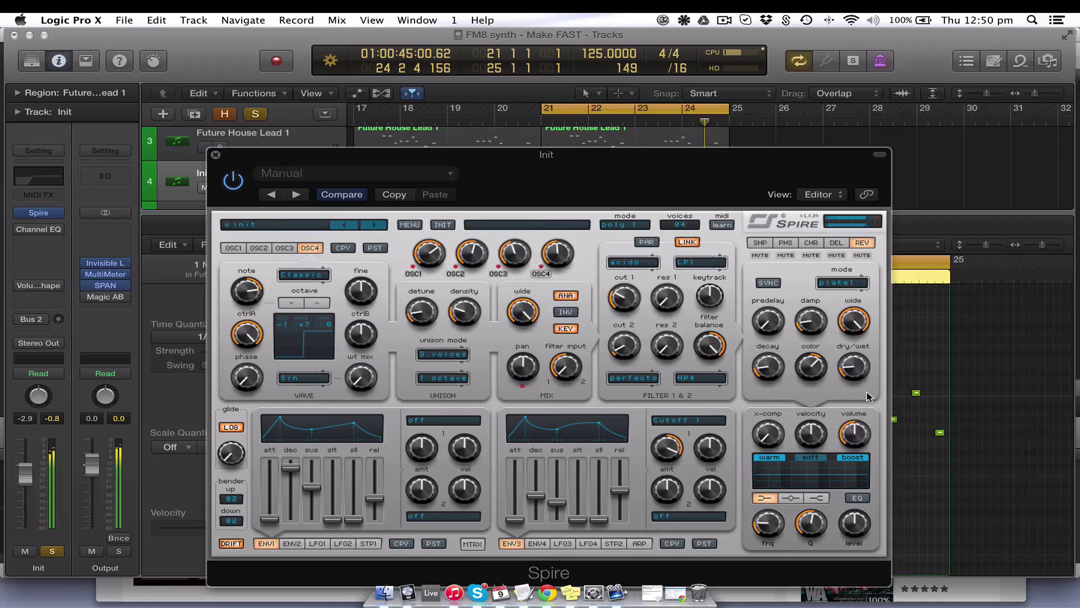
{"action": "left_click_drag", "start_coordinate": [859, 380], "coordinate": [856, 367]}
{"action": "mouse_move", "coordinate": [776, 357]}
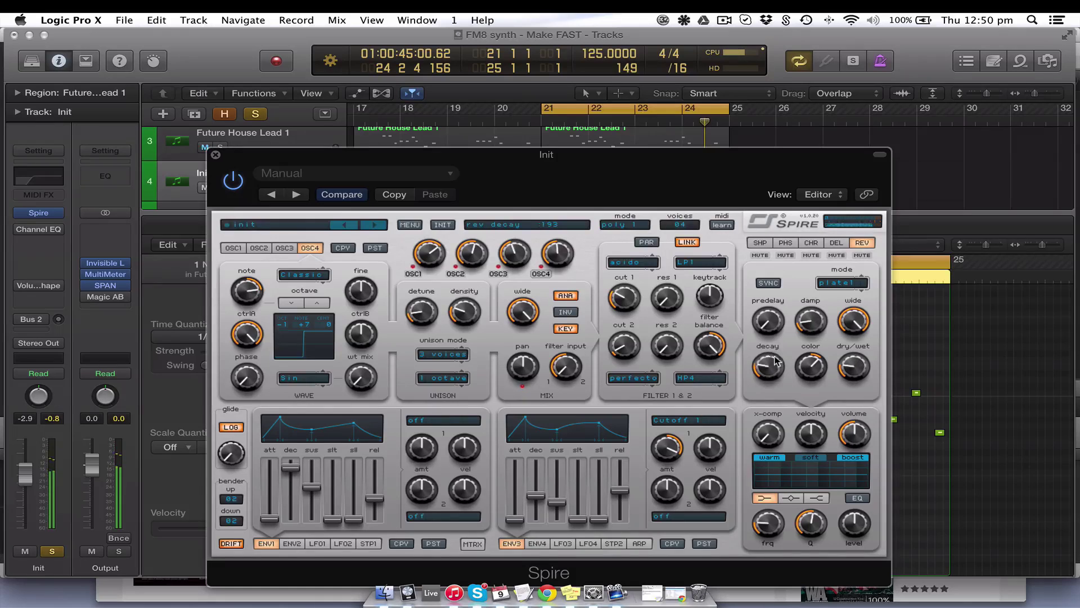
{"action": "left_click_drag", "start_coordinate": [848, 370], "coordinate": [847, 367]}
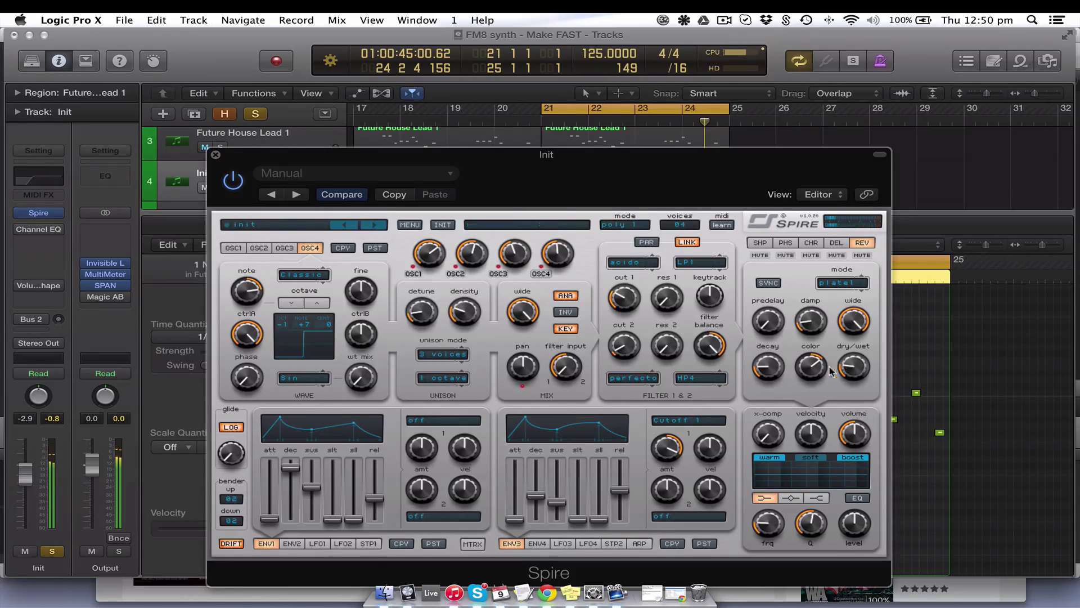
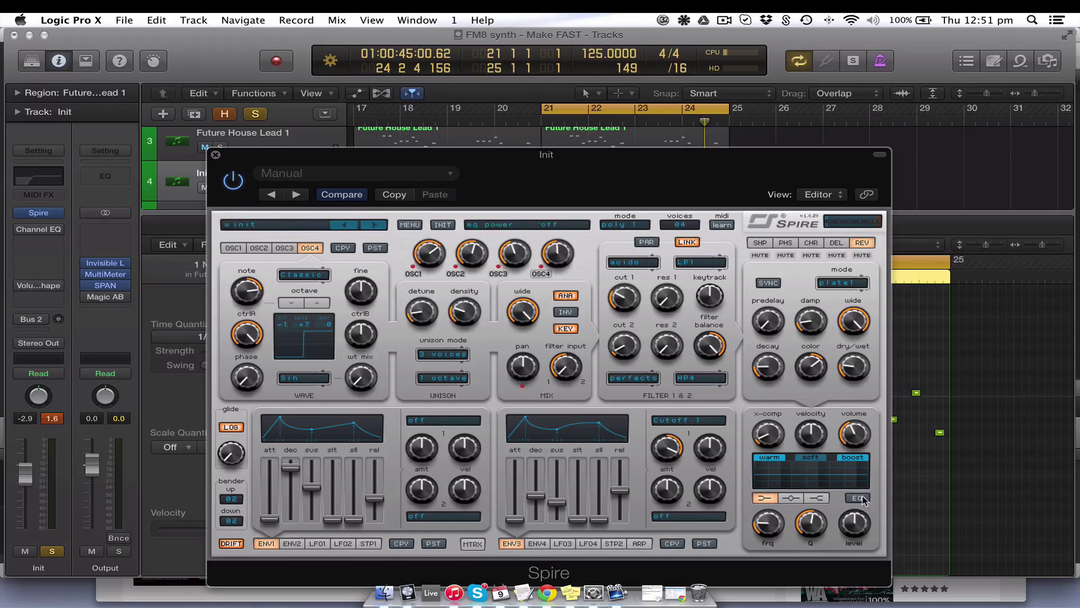
- Turn on the EQ, cut the low band's level and set its frequency to about 332
{"action": "left_click", "coordinate": [857, 498]}
{"action": "mouse_move", "coordinate": [768, 526]}
{"action": "left_click_drag", "start_coordinate": [849, 525], "coordinate": [863, 528]}
{"action": "left_click_drag", "start_coordinate": [865, 525], "coordinate": [859, 543]}
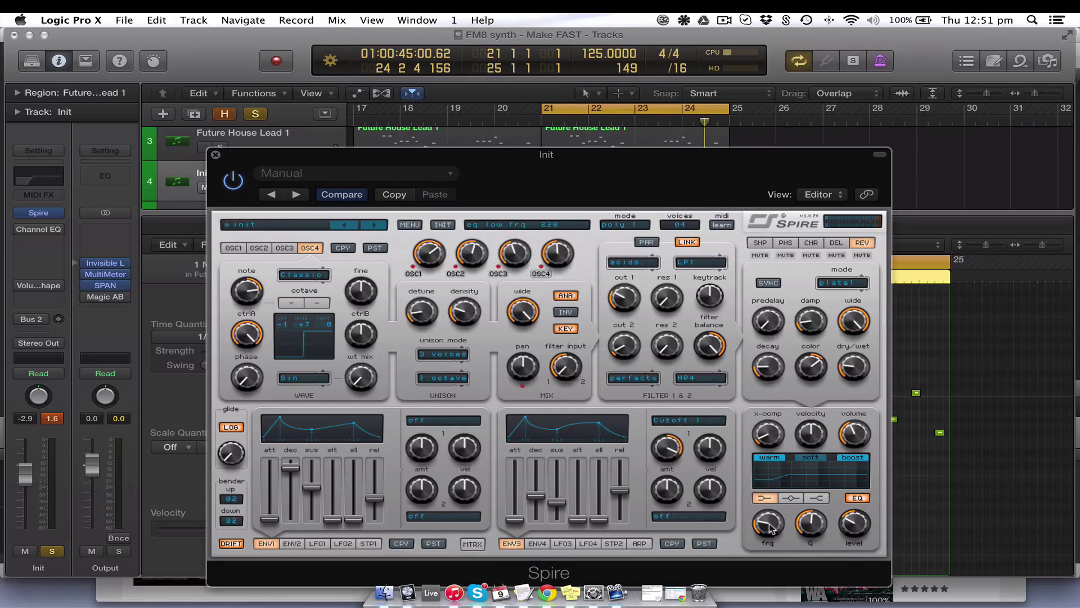
{"action": "left_click_drag", "start_coordinate": [775, 528], "coordinate": [770, 517]}
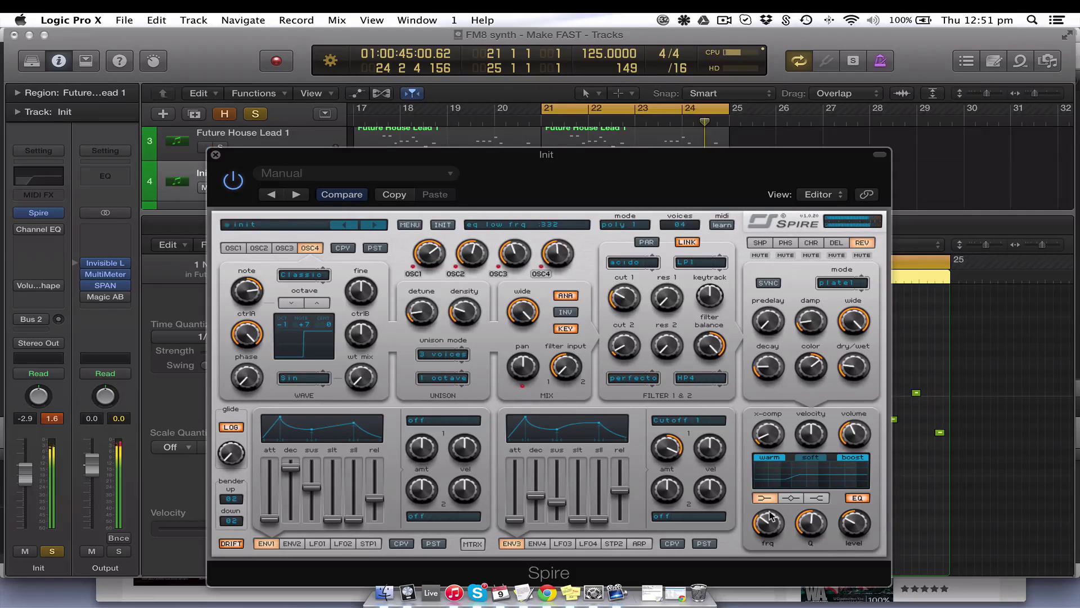
- Raise the EQ high band's frequency a little, boost its level to about 603, and compare the sound with the EQ bypassed
{"action": "left_click", "coordinate": [821, 501]}
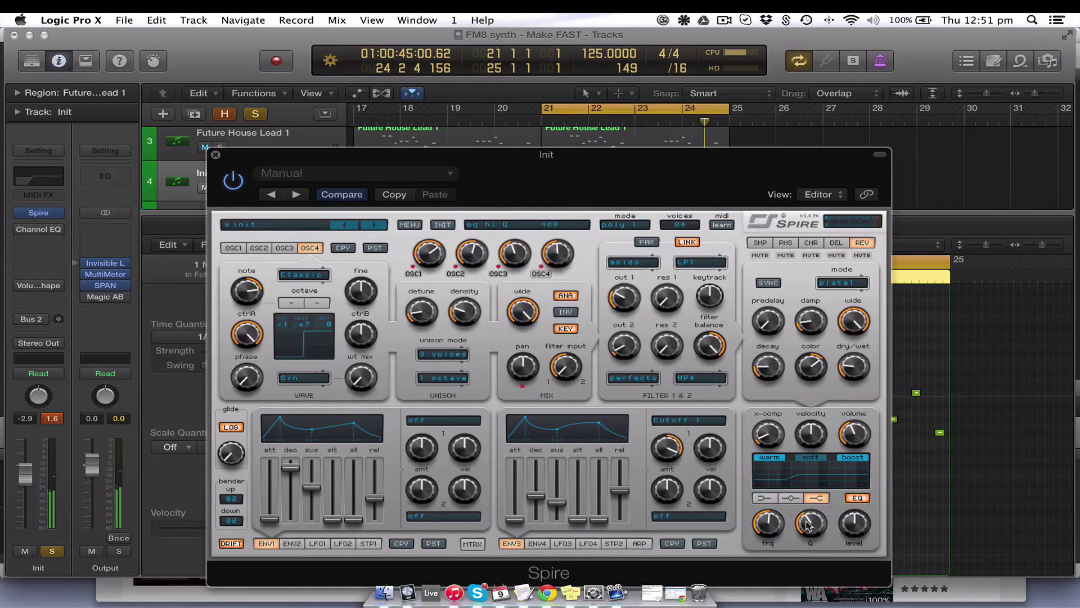
{"action": "left_click_drag", "start_coordinate": [769, 523], "coordinate": [766, 539]}
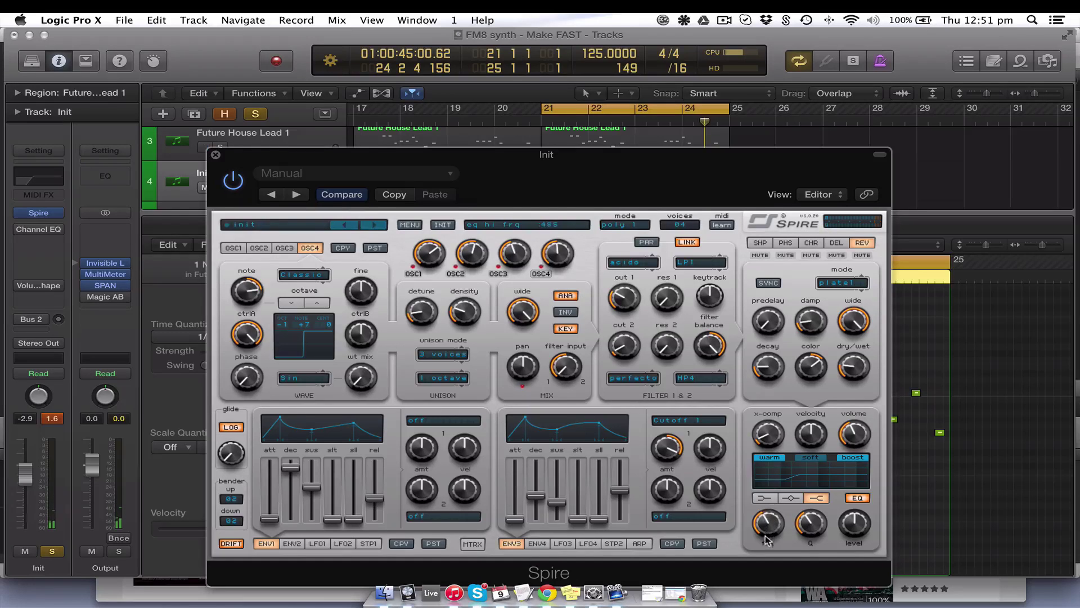
{"action": "left_click_drag", "start_coordinate": [851, 520], "coordinate": [849, 525]}
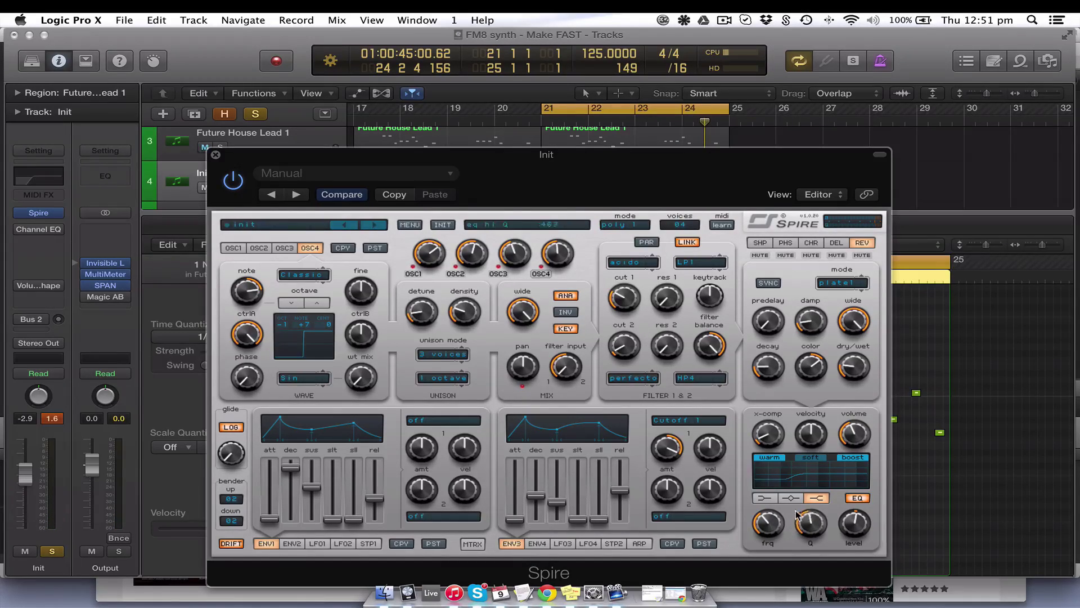
{"action": "left_click_drag", "start_coordinate": [764, 521], "coordinate": [766, 503]}
{"action": "mouse_move", "coordinate": [867, 518]}
{"action": "left_mouse_down"}
{"action": "mouse_move", "coordinate": [841, 532]}
{"action": "mouse_move", "coordinate": [850, 526]}
{"action": "left_mouse_up"}
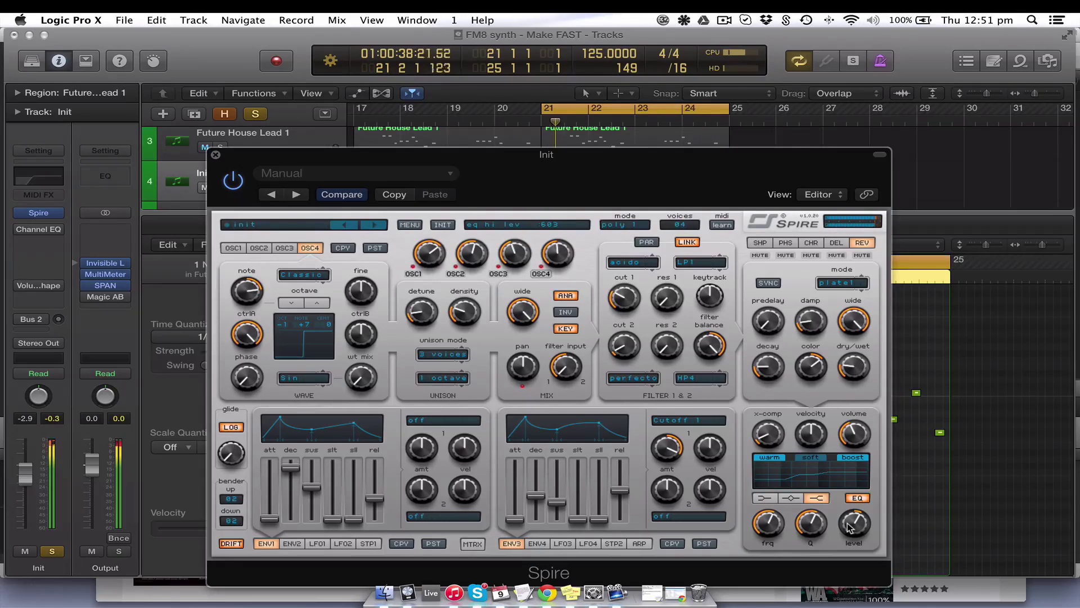
{"action": "left_click", "coordinate": [858, 498]}
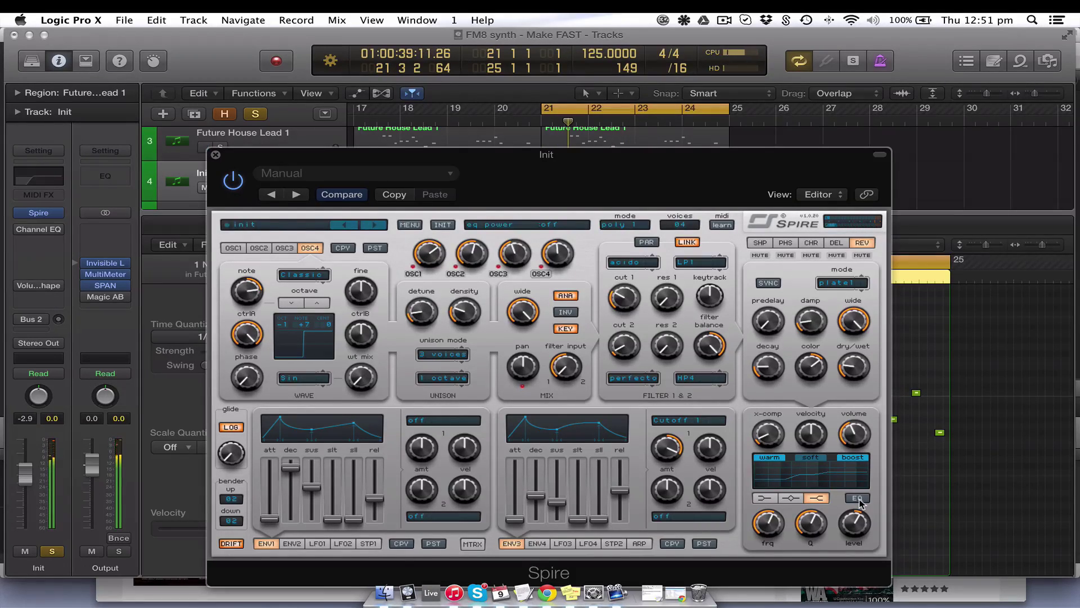
{"action": "left_click", "coordinate": [858, 498]}
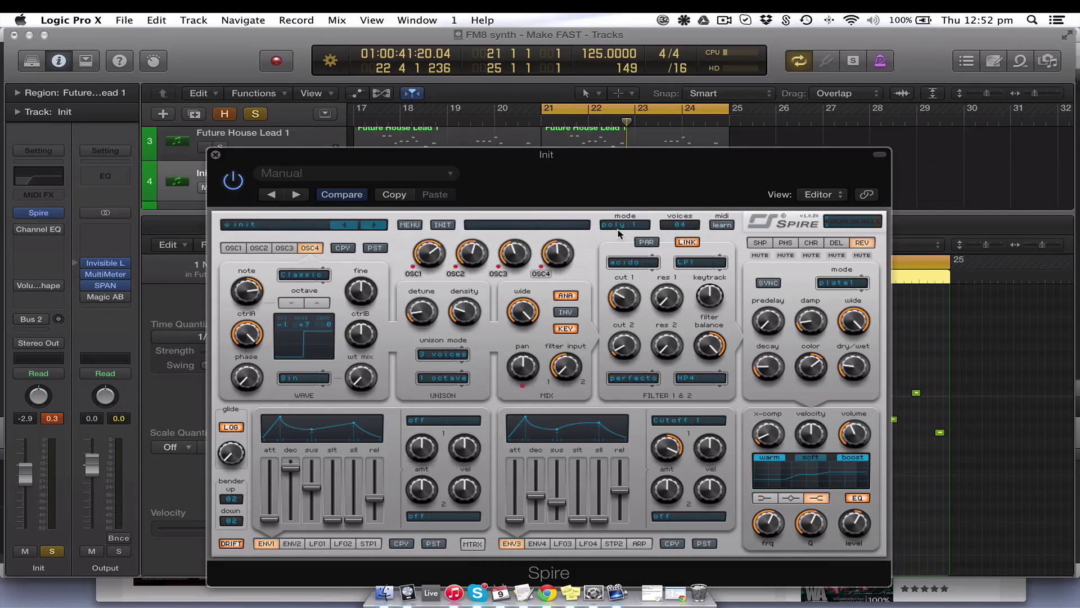
{"action": "left_click_drag", "start_coordinate": [236, 454], "coordinate": [237, 447]}
{"action": "left_click", "coordinate": [619, 225]}
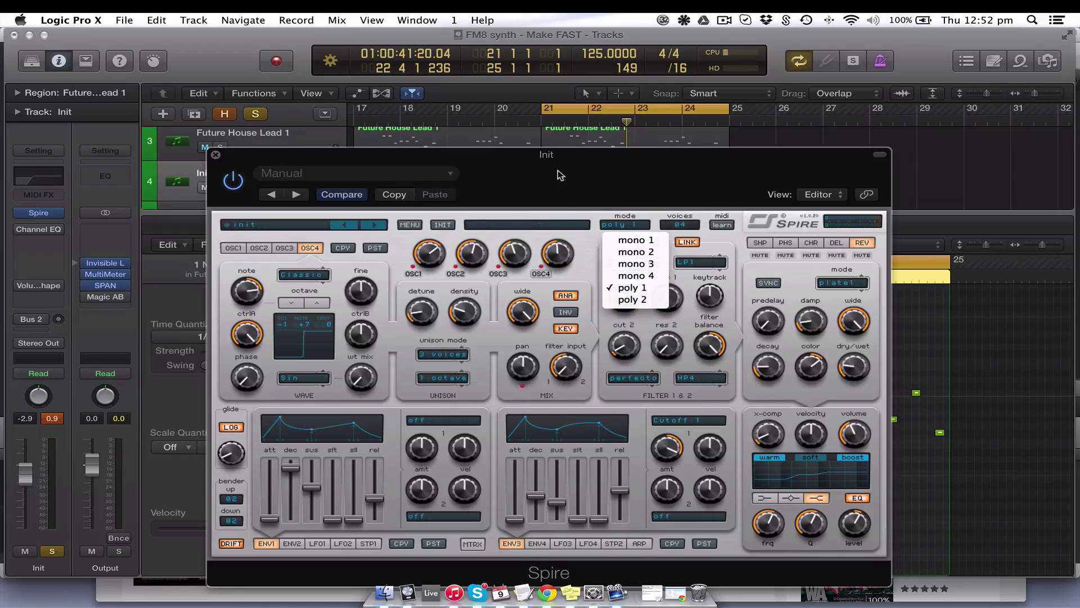
{"action": "left_click", "coordinate": [567, 267]}
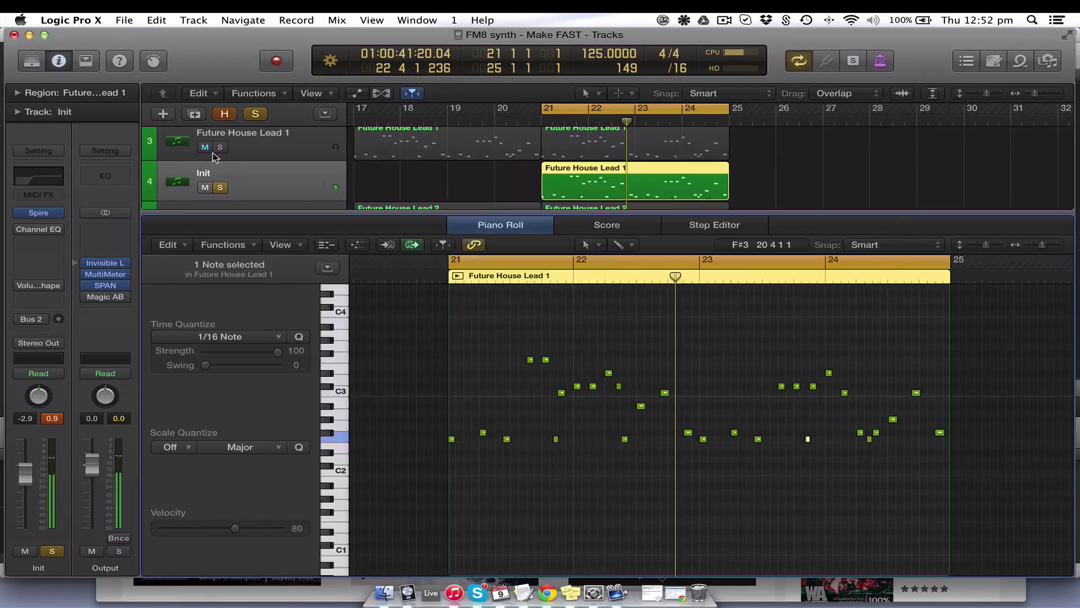
- Turn on the Init track's Channel EQ, check its low-cut curve and listen to the lead with it active
{"action": "left_click", "coordinate": [215, 154]}
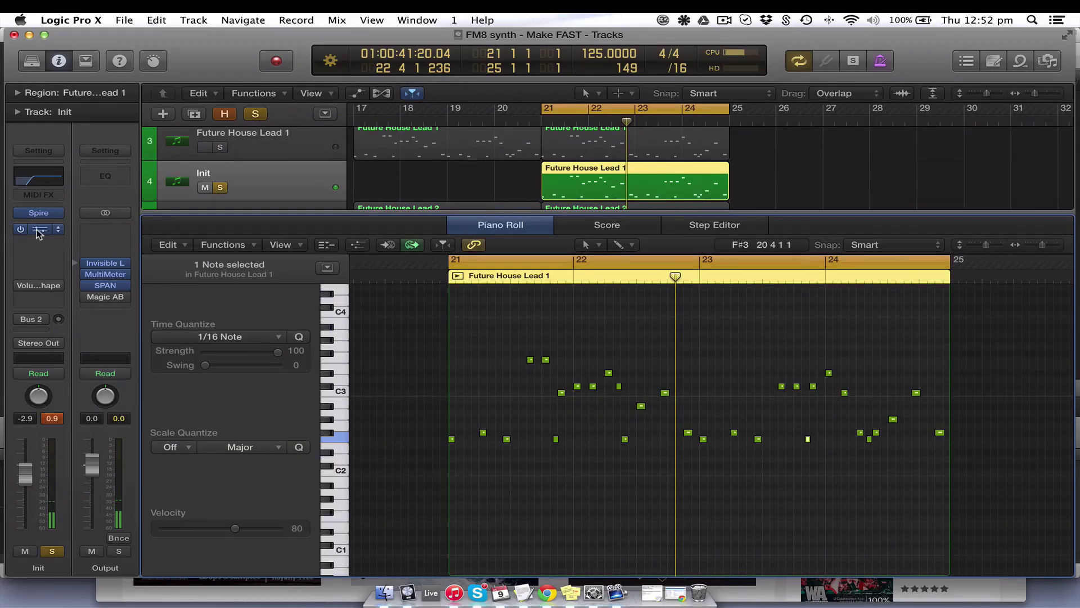
{"action": "left_click", "coordinate": [38, 229]}
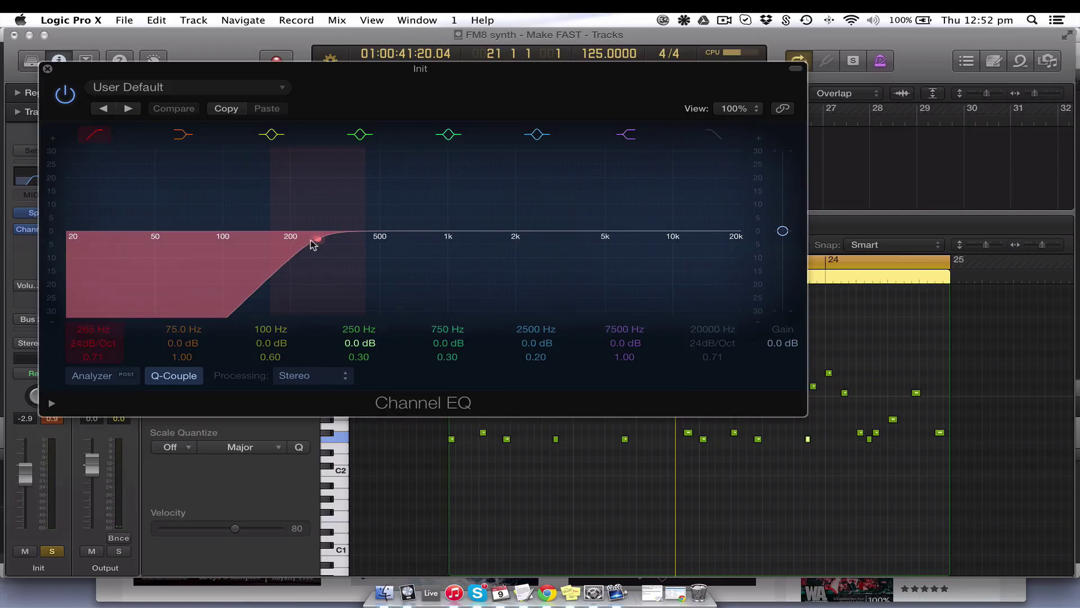
{"action": "left_click", "coordinate": [48, 69]}
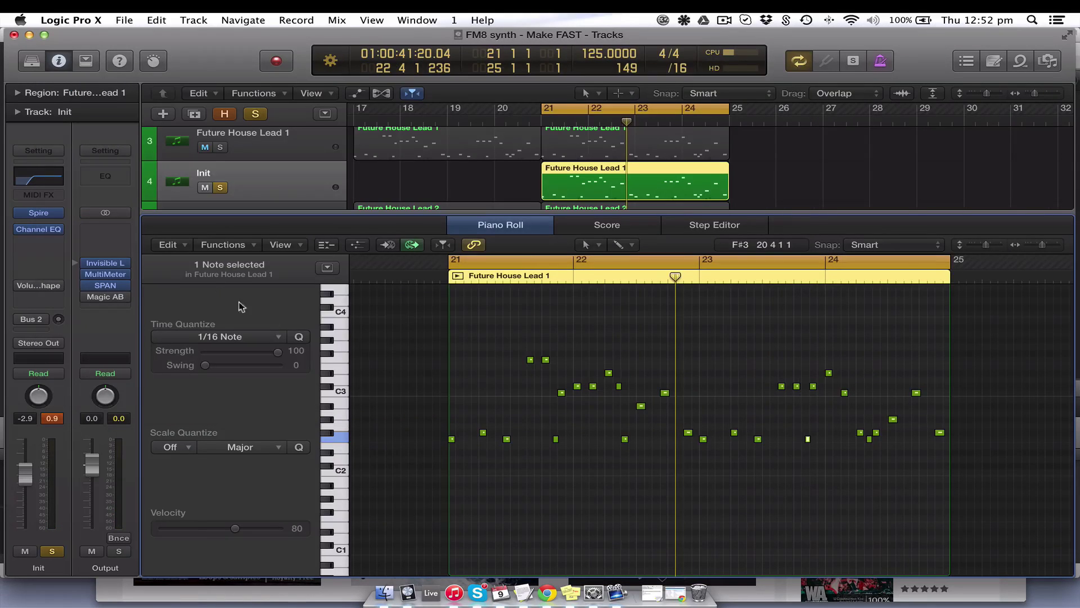
{"action": "key", "text": "space"}
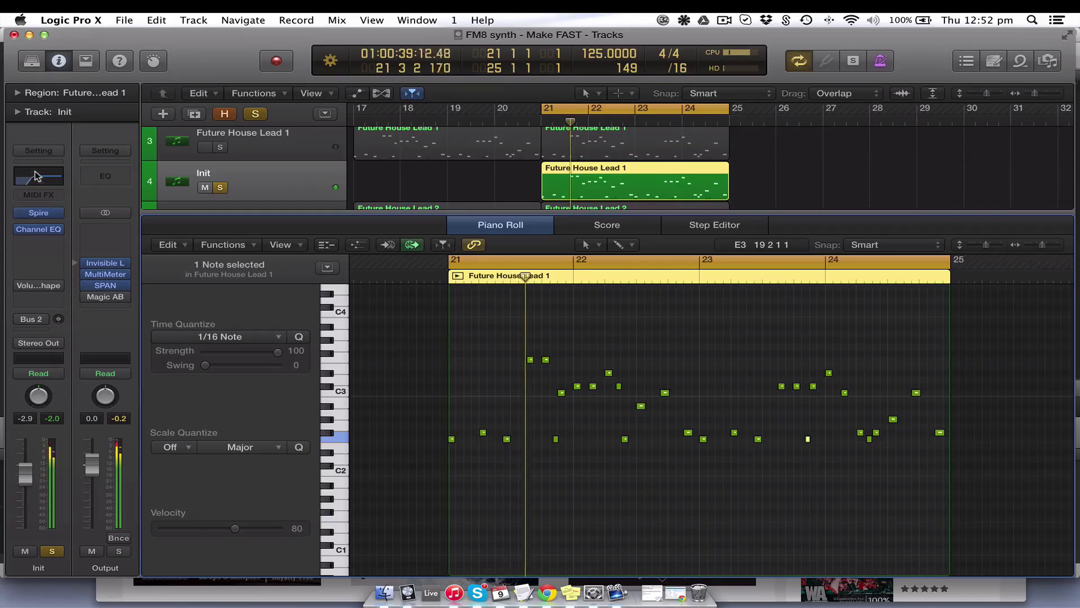
{"action": "mouse_move", "coordinate": [21, 230]}
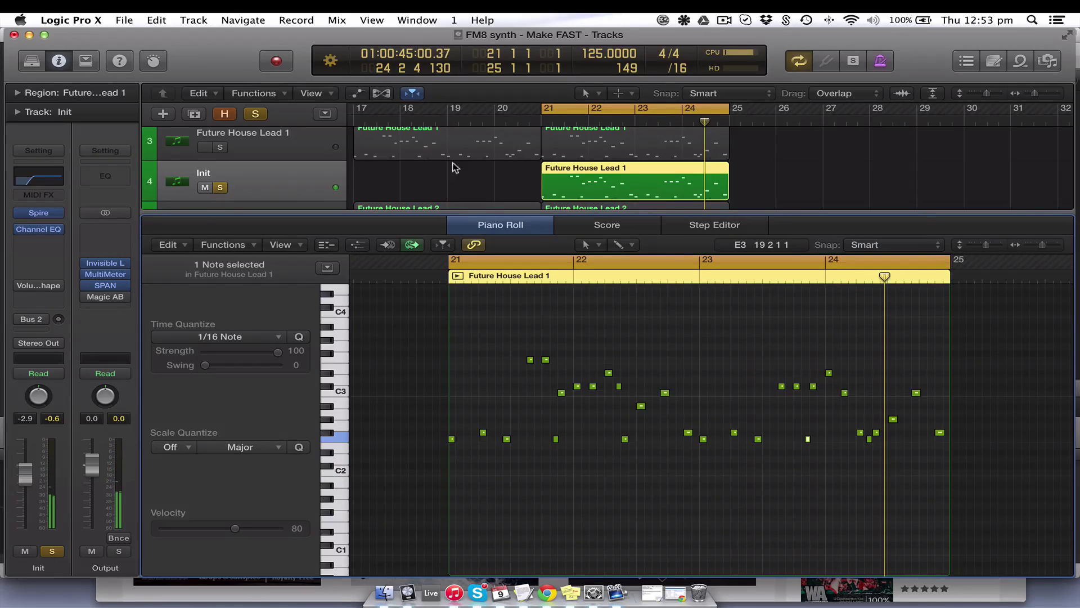
- Unsolo the Init track and close the piano roll to show all tracks
{"action": "left_click", "coordinate": [220, 188]}
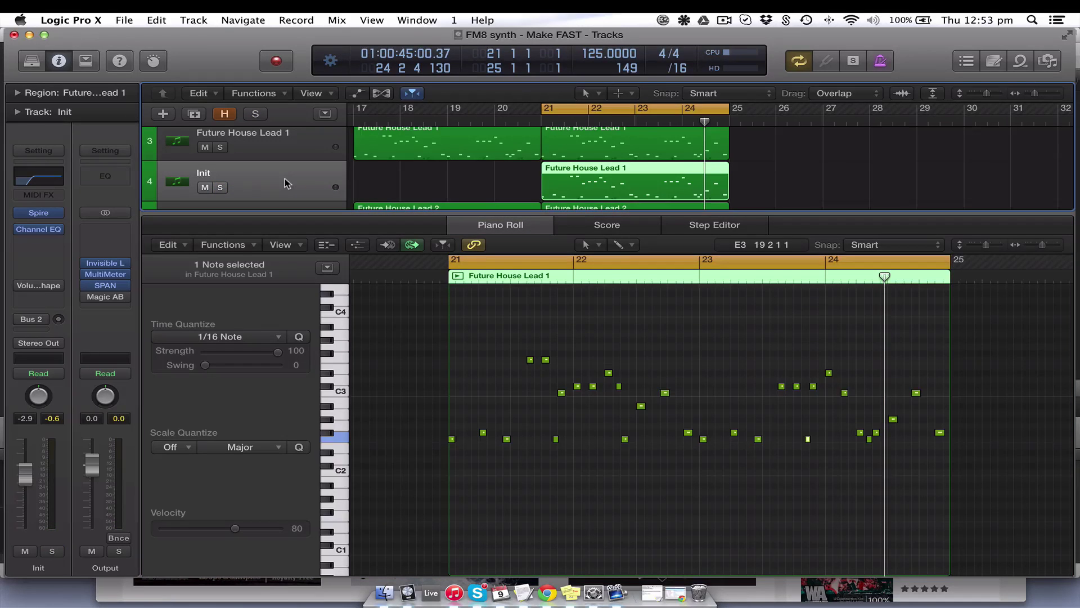
{"action": "key", "text": "p"}
{"action": "left_click", "coordinate": [374, 225]}
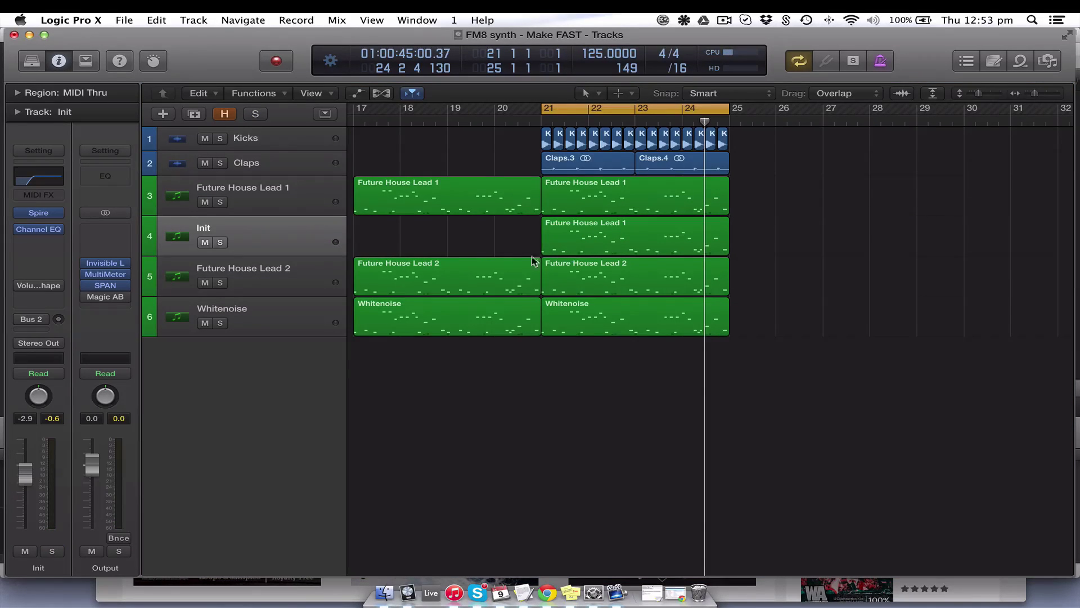
- Solo the Future House Lead 2 track and listen to it with its volume-shaper plug-in bypassed and re-enabled
{"action": "left_click", "coordinate": [220, 283]}
{"action": "left_click", "coordinate": [256, 275]}
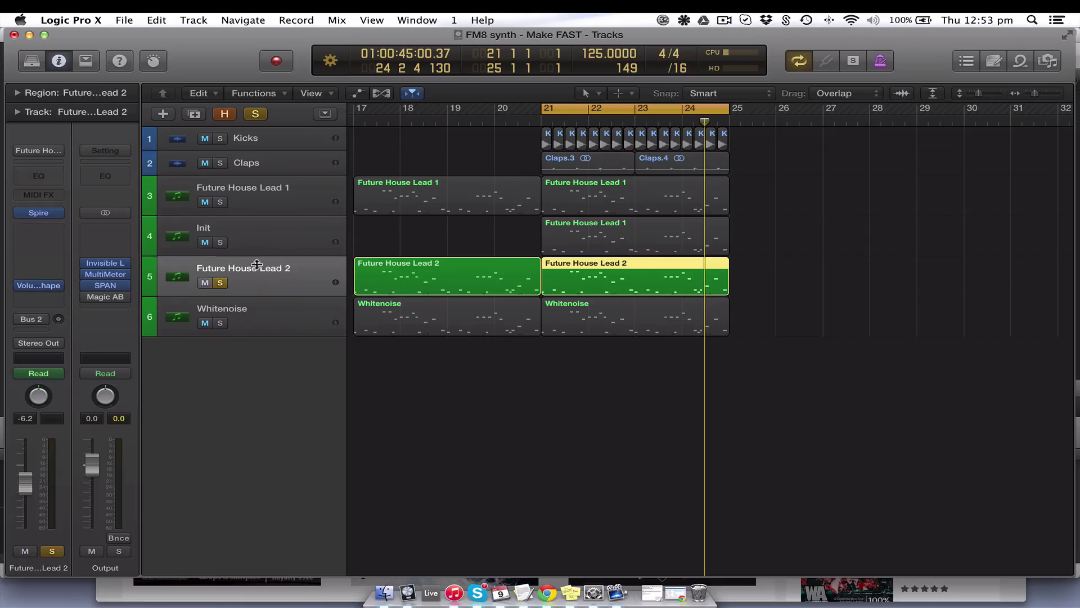
{"action": "key", "text": "shift+space"}
{"action": "mouse_move", "coordinate": [18, 286]}
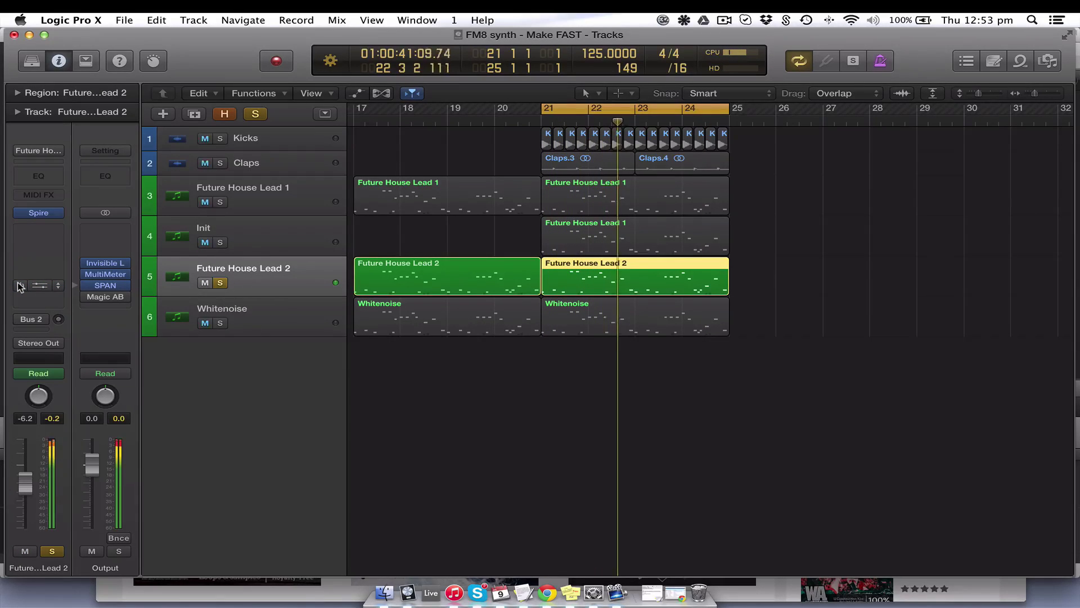
{"action": "key", "text": "space"}
{"action": "left_click", "coordinate": [18, 286]}
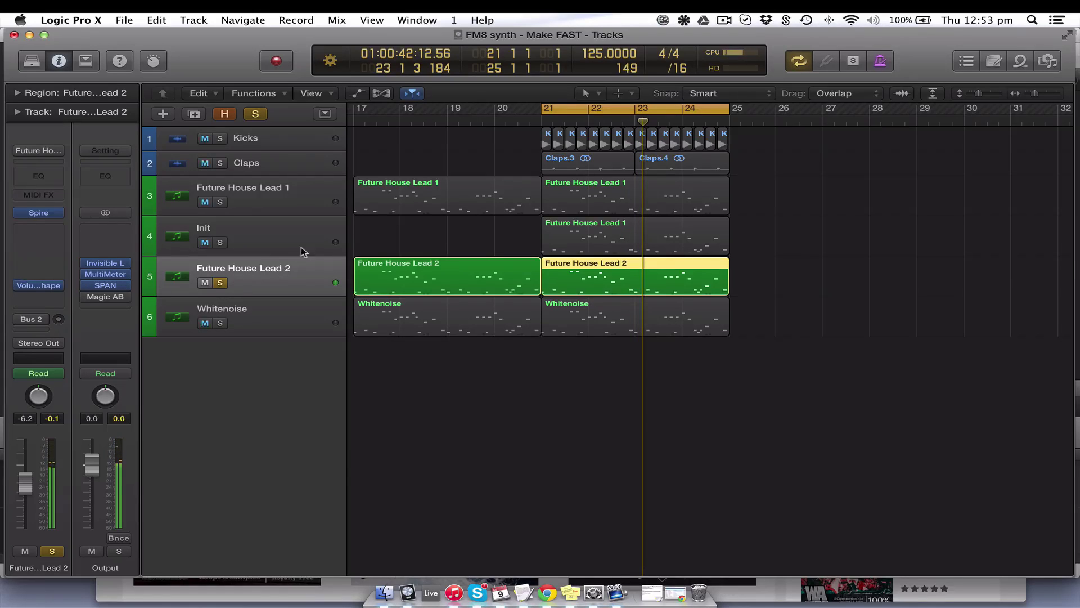
{"action": "left_click", "coordinate": [764, 280]}
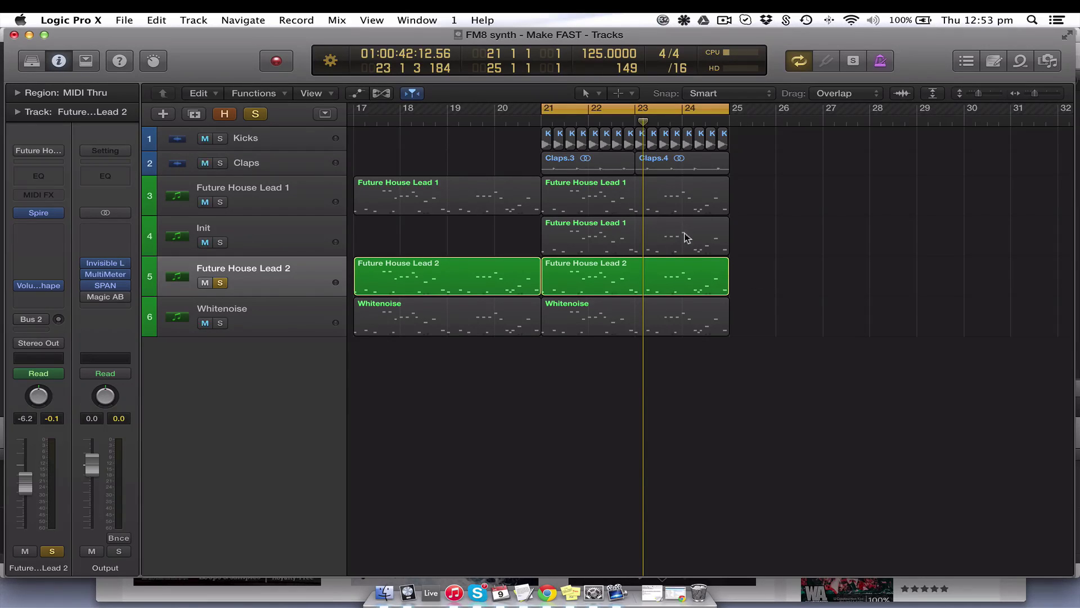
{"action": "left_click", "coordinate": [677, 203], "text": "shift"}
{"action": "left_click", "coordinate": [689, 283]}
{"action": "left_click", "coordinate": [692, 316]}
{"action": "left_click", "coordinate": [781, 285]}
- Create the Init 2 track below Future House Lead 2 and copy the Future House Lead 2 region at bar 21 onto it
{"action": "left_click", "coordinate": [304, 282]}
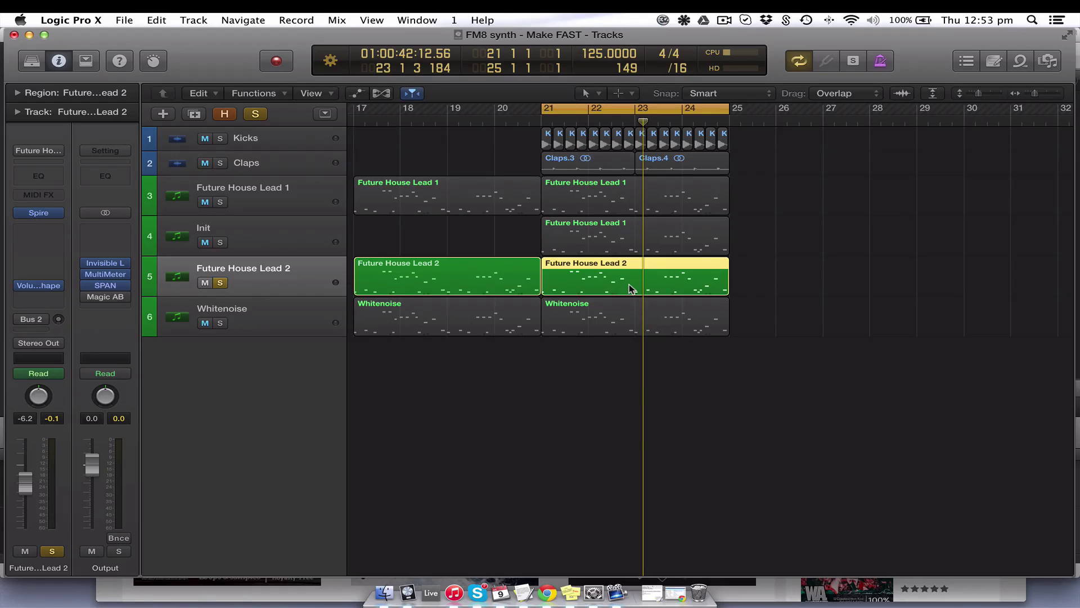
{"action": "key", "text": "super+d"}
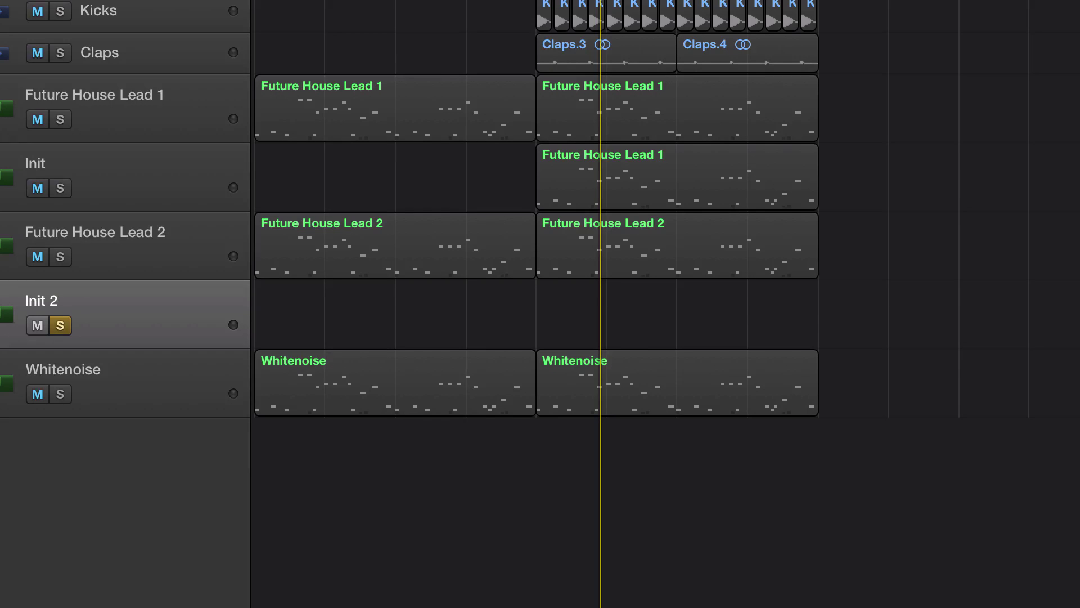
{"action": "left_click_drag", "start_coordinate": [598, 270], "coordinate": [607, 326]}
{"action": "key", "text": "Return"}
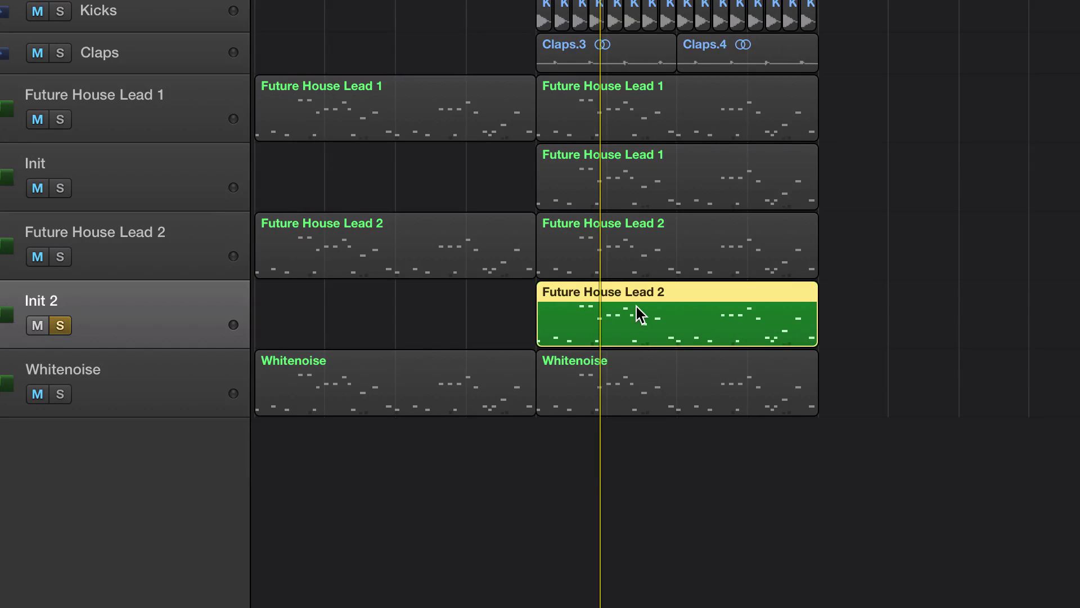
- Check the copied region's notes in the piano roll and listen to the soloed Init 2 track
{"action": "double_click", "coordinate": [639, 309]}
{"action": "scroll", "coordinate": [549, 445], "scroll_direction": "down", "scroll_amount": 1}
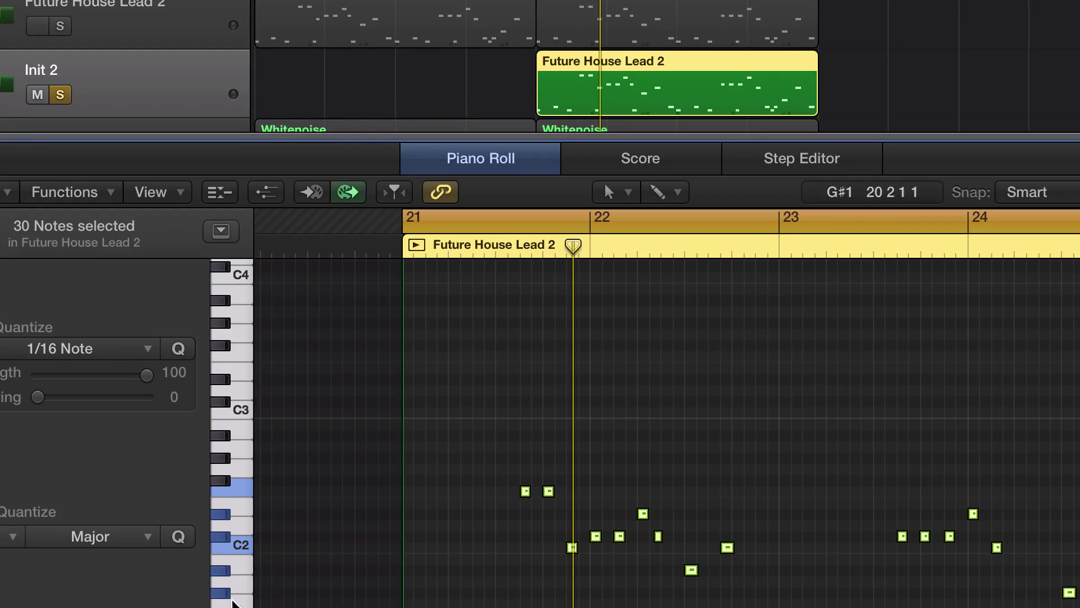
{"action": "key", "text": "e"}
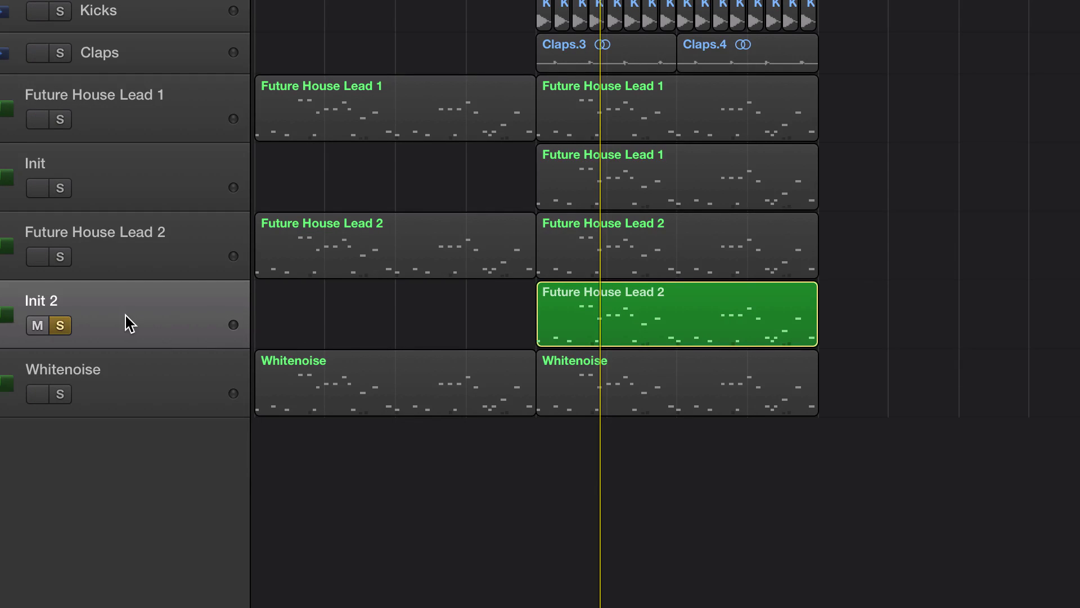
{"action": "key", "text": "space"}
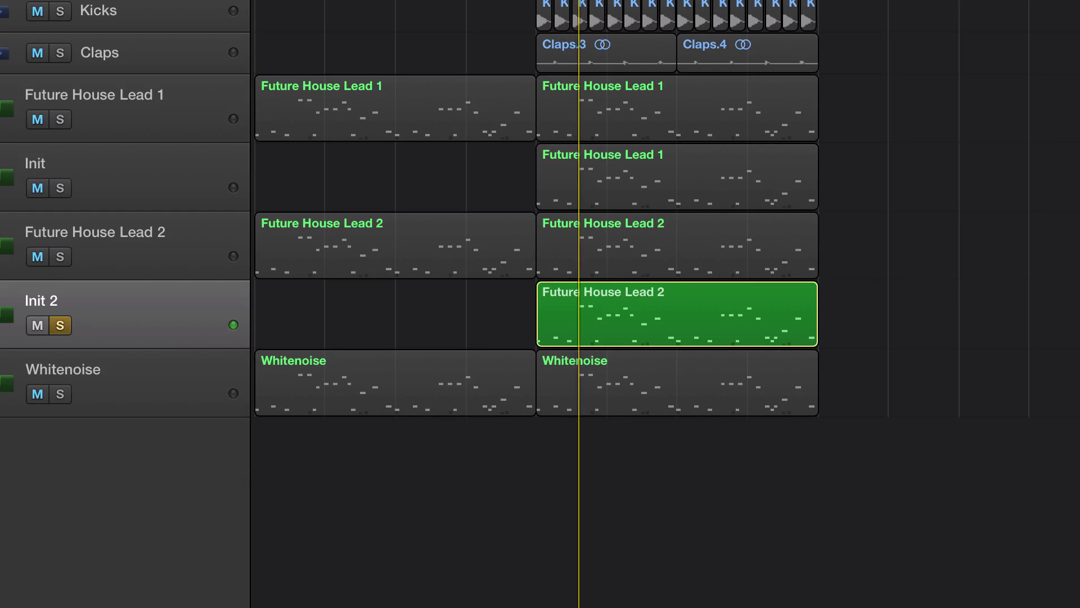
- Open the Spire editor on Init 2 and raise the OSC1 note by +7
{"action": "key", "text": "v"}
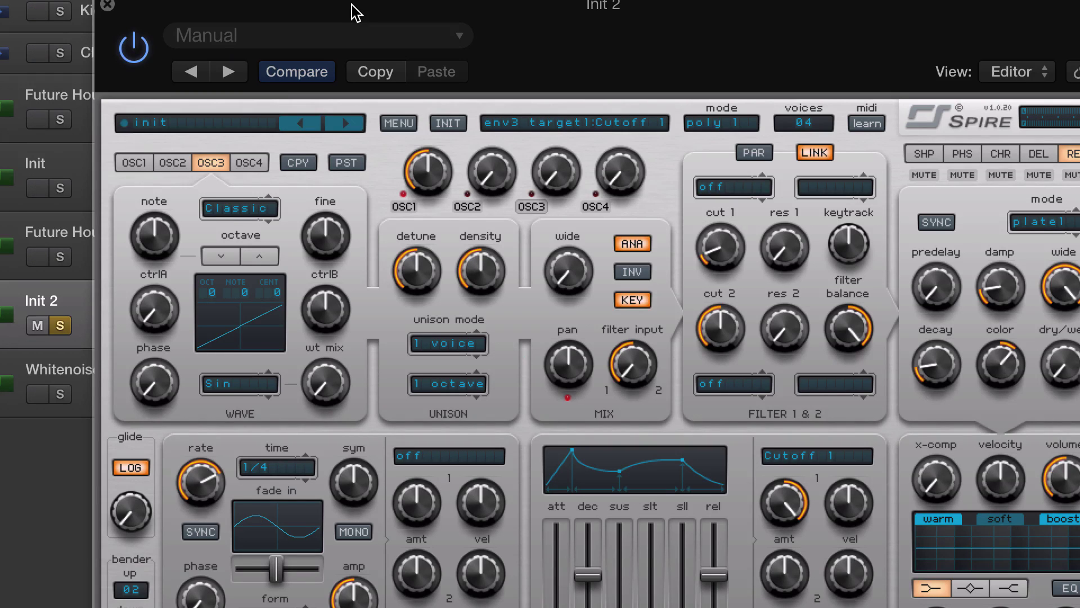
{"action": "left_click", "coordinate": [133, 163]}
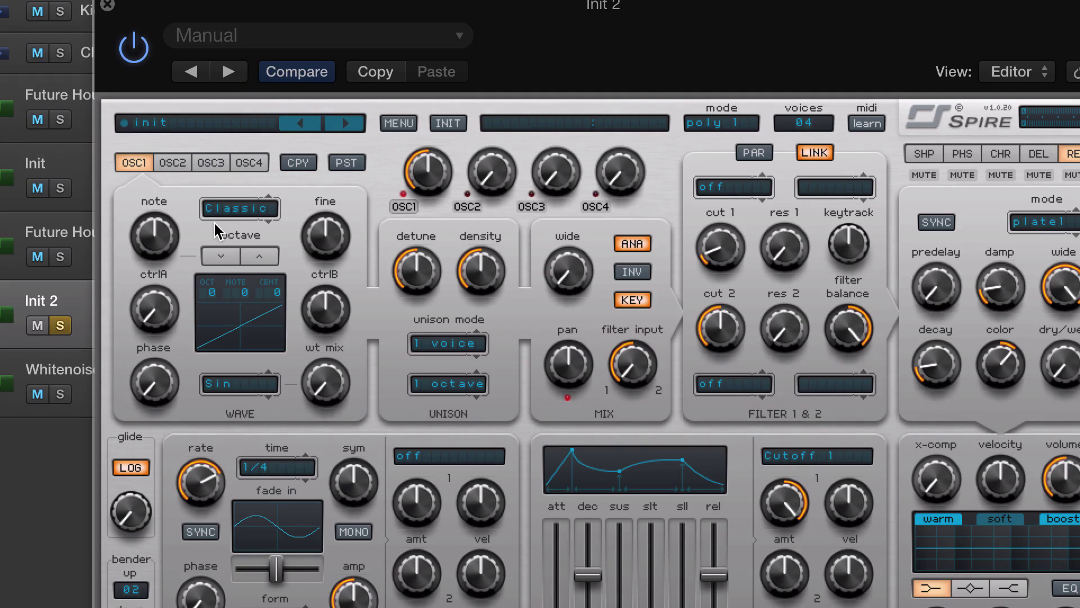
{"action": "left_click_drag", "start_coordinate": [155, 240], "coordinate": [146, 178]}
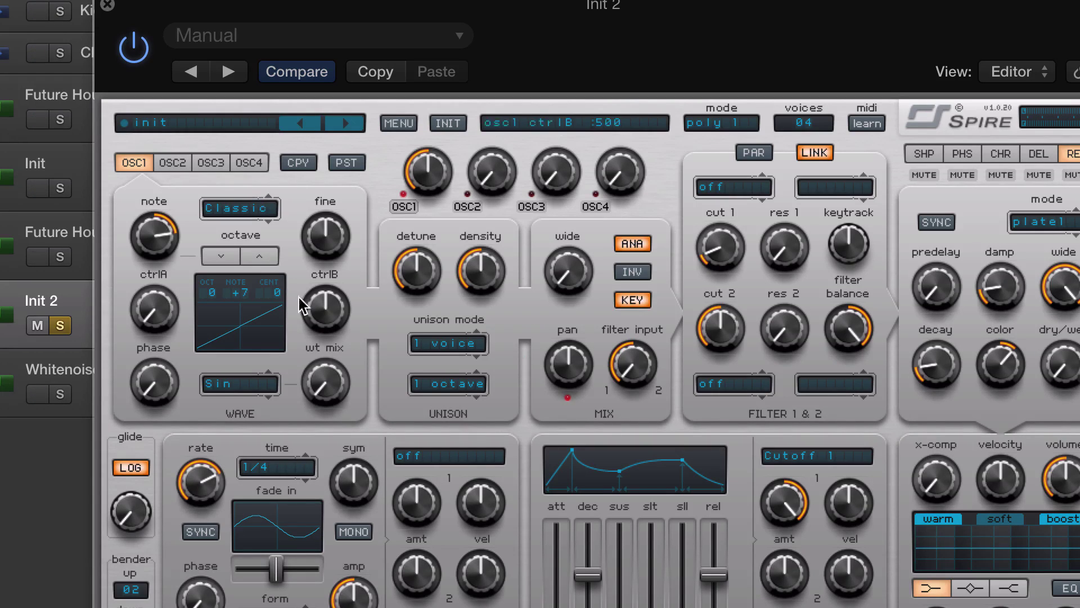
- Set the OSC1 waveform to Guitar 2 with wt mix at maximum and raise the OSC1 mix level slightly
{"action": "left_click", "coordinate": [221, 385]}
{"action": "scroll", "coordinate": [231, 570], "scroll_direction": "down", "scroll_amount": 10}
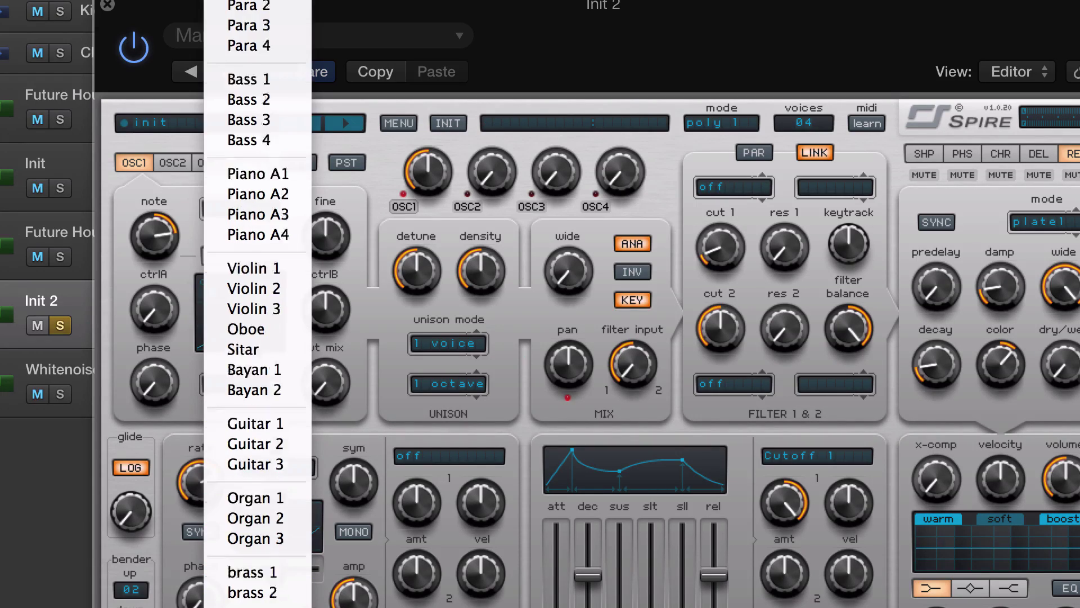
{"action": "scroll", "coordinate": [259, 332], "scroll_direction": "up", "scroll_amount": 5}
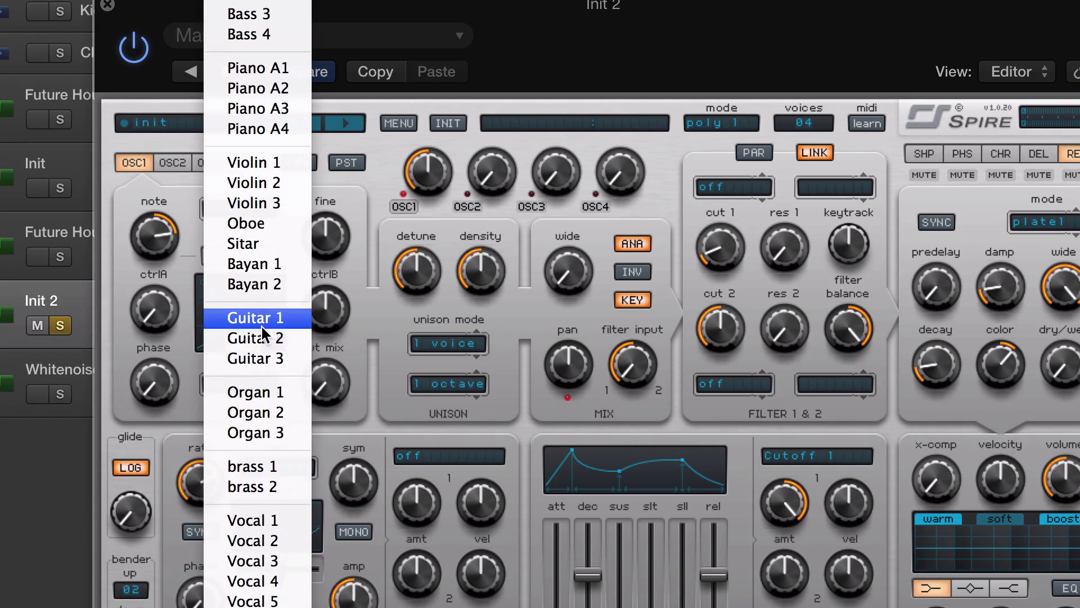
{"action": "left_click", "coordinate": [260, 341]}
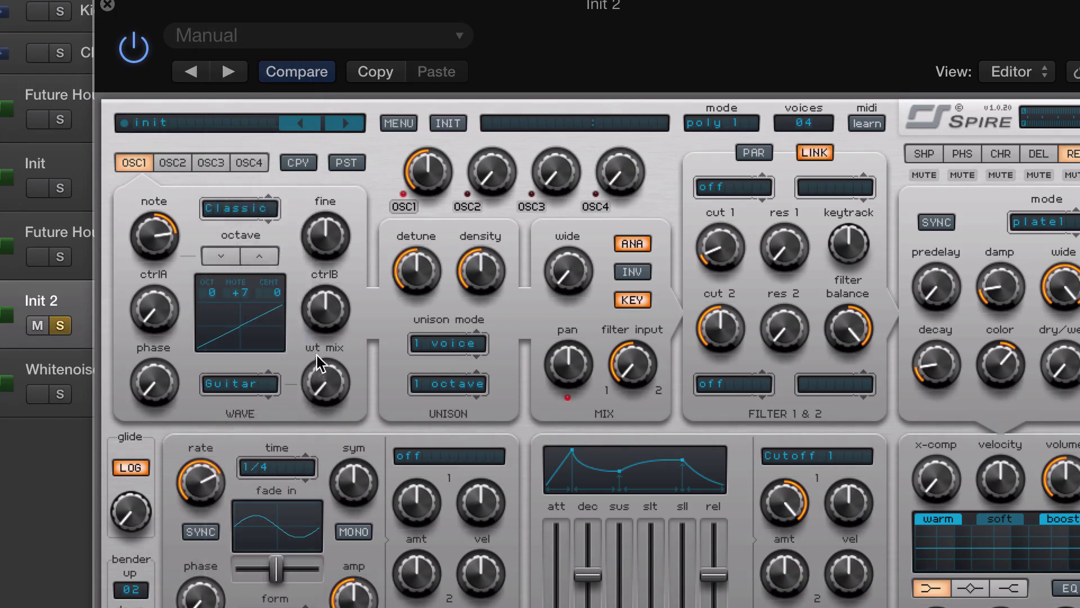
{"action": "mouse_move", "coordinate": [332, 466]}
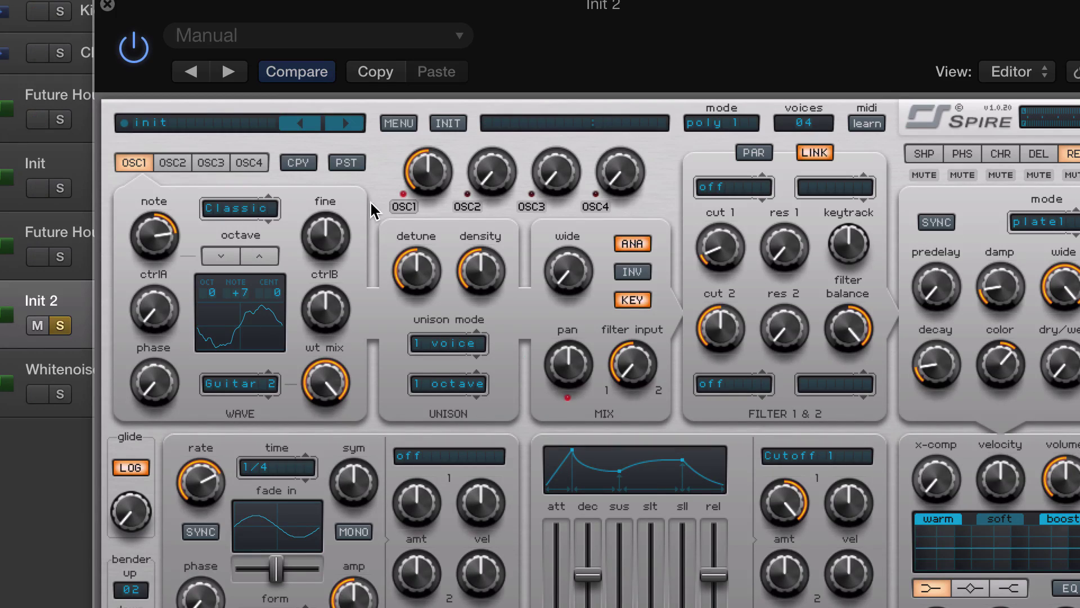
{"action": "mouse_move", "coordinate": [425, 168]}
{"action": "mouse_move", "coordinate": [480, 272]}
- Set OSC2 to FM mode with the Piano A3 waveform, one octave down
{"action": "left_click", "coordinate": [170, 163]}
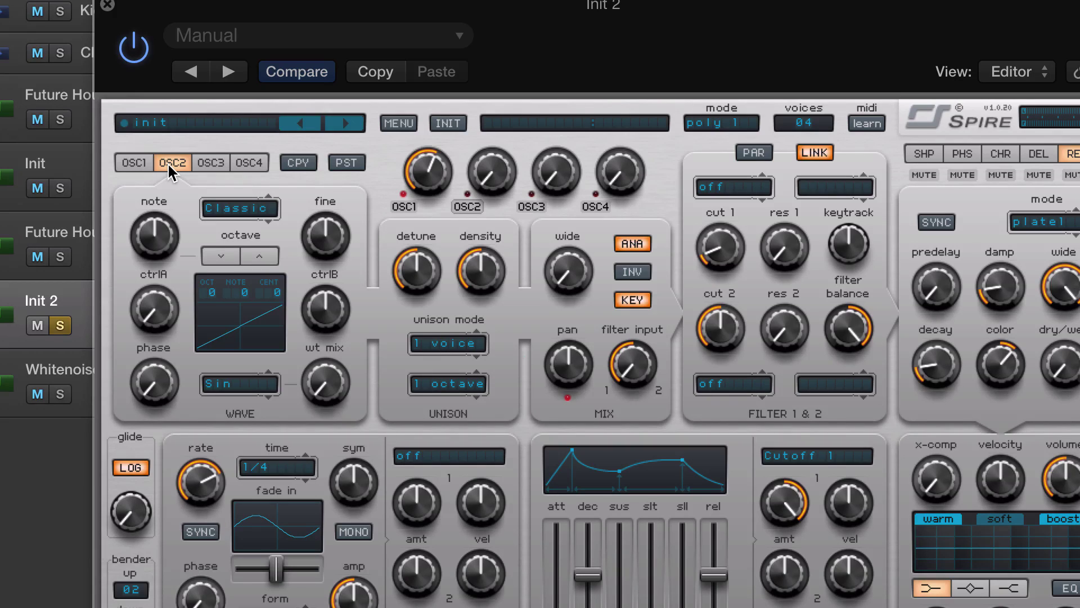
{"action": "left_click", "coordinate": [221, 256]}
{"action": "left_click", "coordinate": [248, 208]}
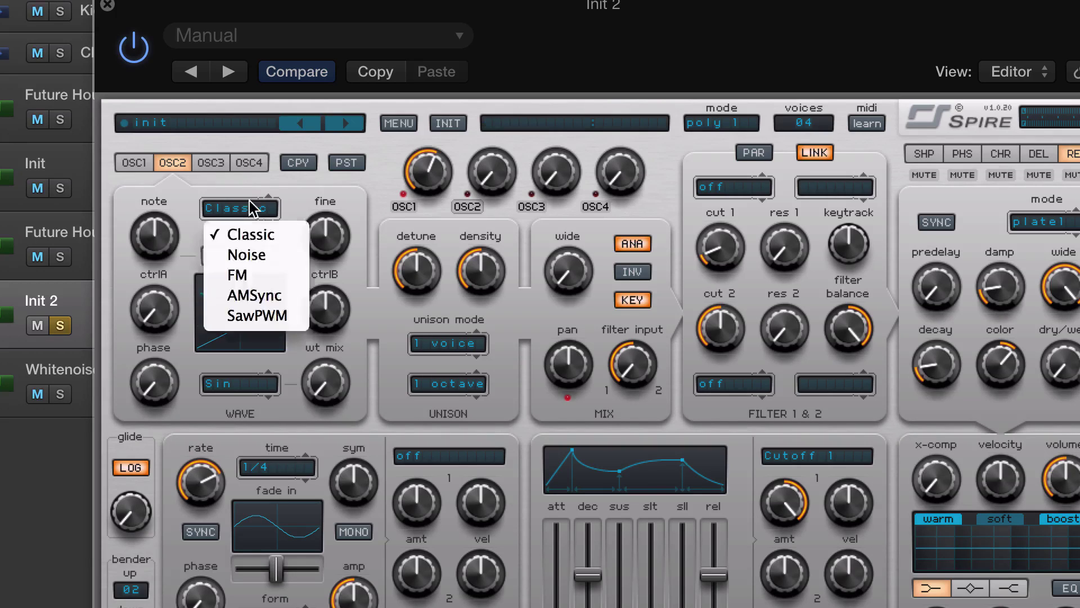
{"action": "left_click", "coordinate": [248, 274]}
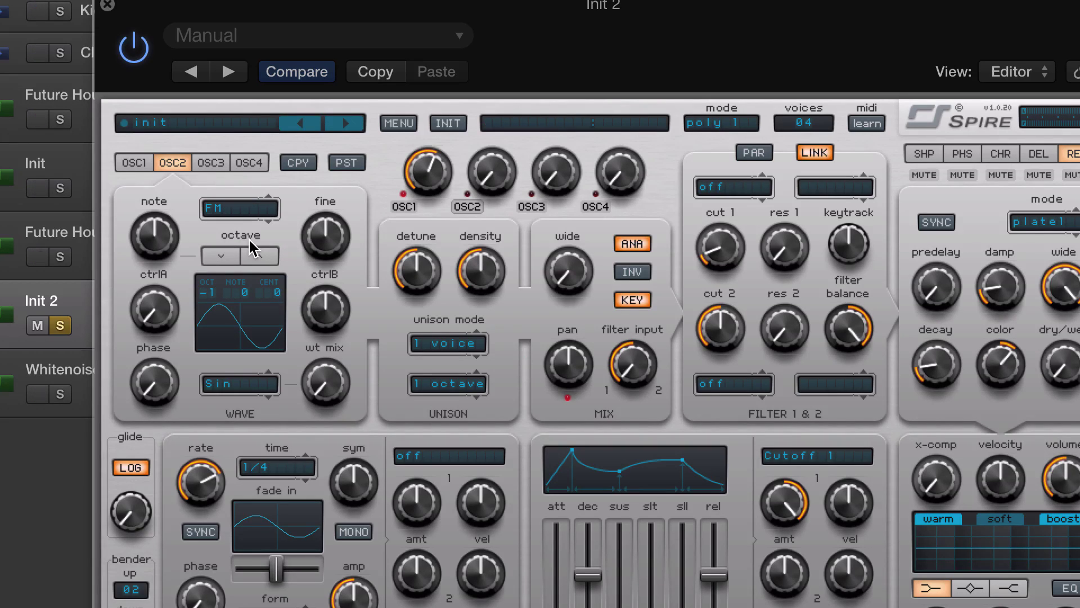
{"action": "left_click", "coordinate": [239, 385]}
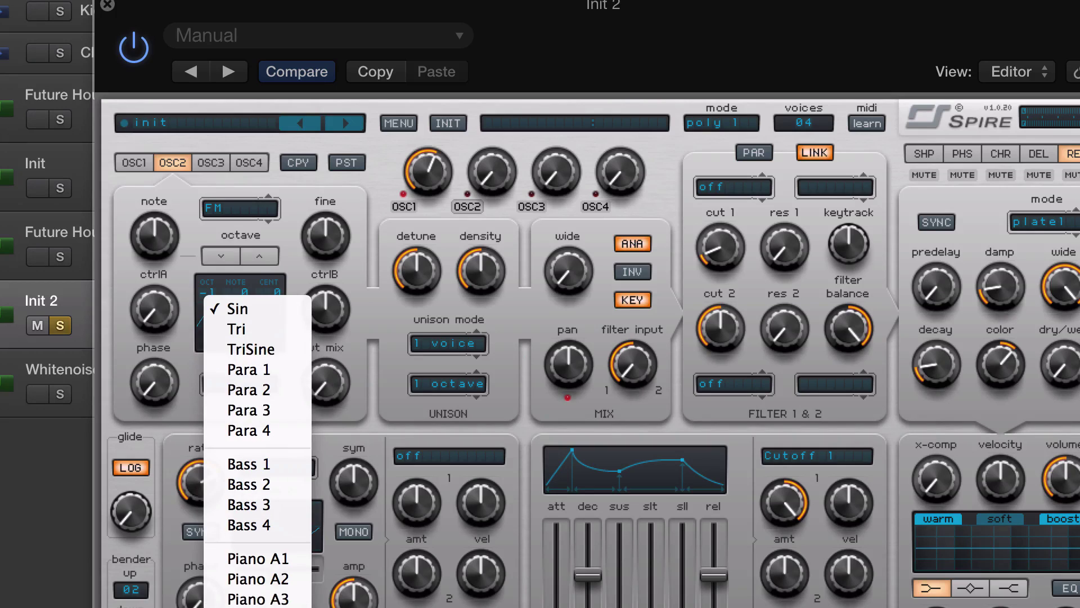
{"action": "left_click", "coordinate": [247, 597]}
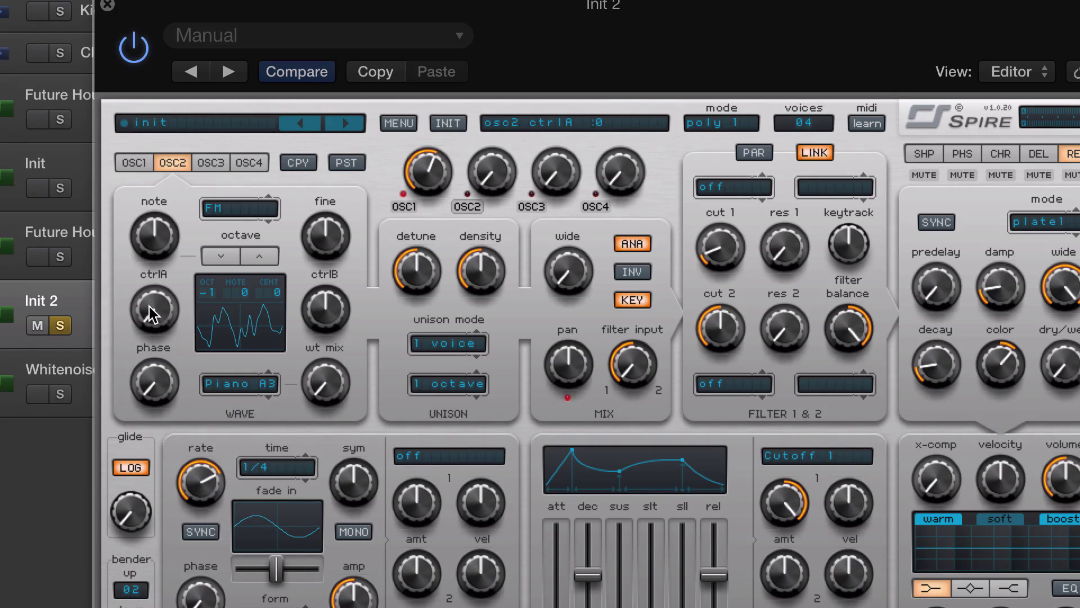
- Raise OSC2's ctrlA to about 635 and lower its octave to -3
{"action": "left_click_drag", "start_coordinate": [153, 313], "coordinate": [150, 169]}
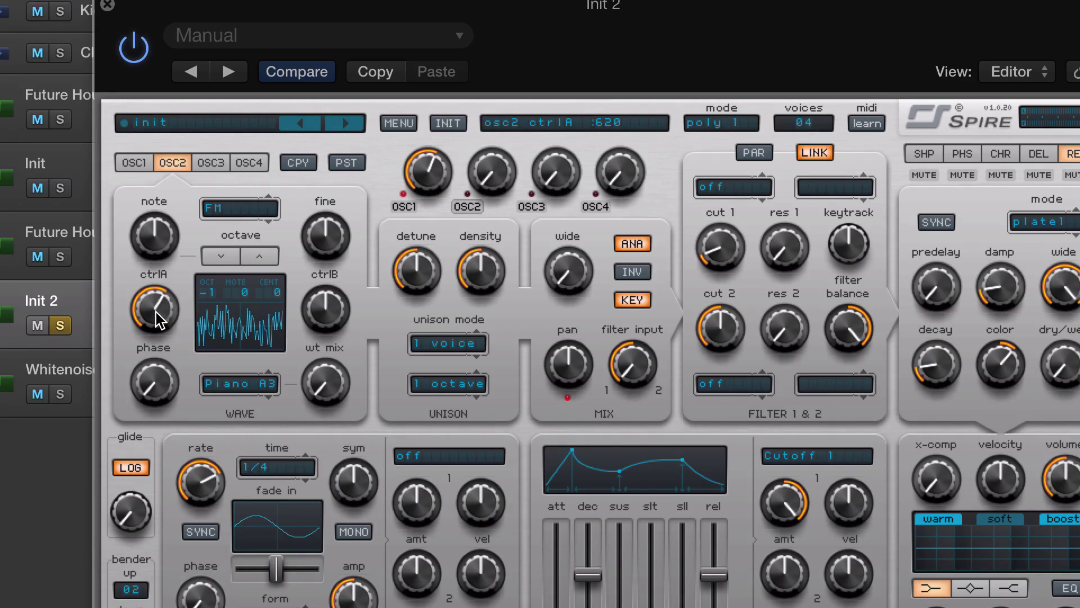
{"action": "left_click", "coordinate": [204, 256]}
{"action": "left_click", "coordinate": [203, 256]}
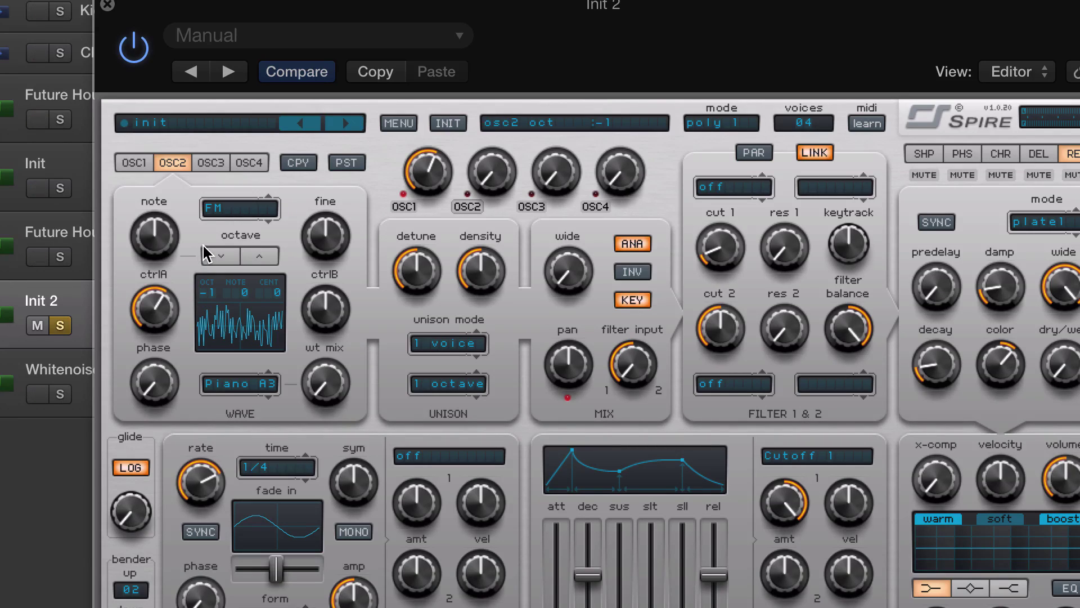
{"action": "left_click_drag", "start_coordinate": [164, 309], "coordinate": [163, 307]}
{"action": "scroll", "coordinate": [163, 306], "scroll_direction": "up", "scroll_amount": 1}
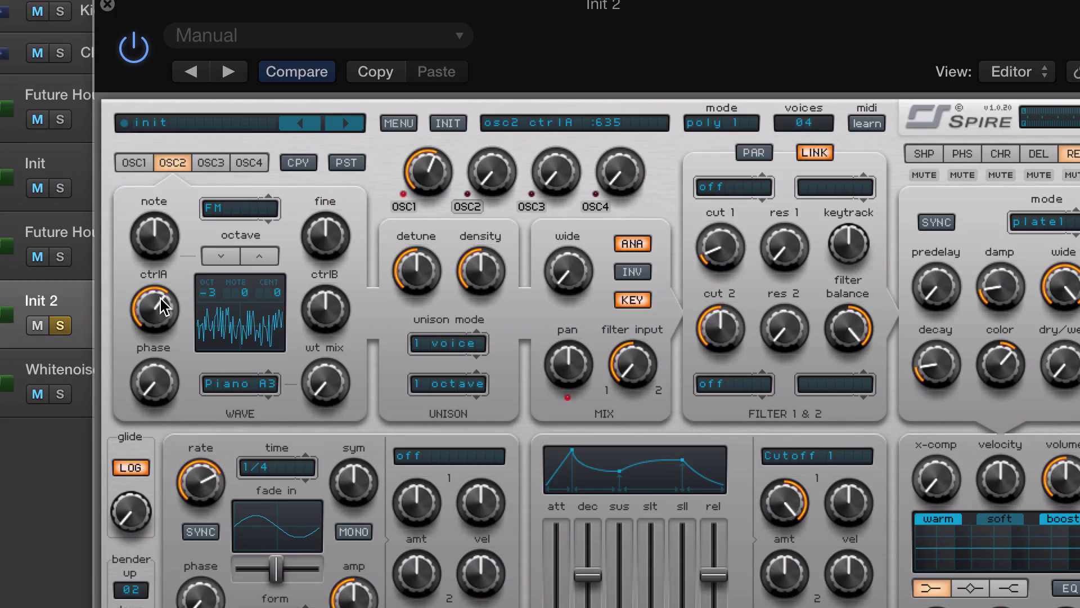
- Raise the OSC2 mix level to about 584 and set its unison mode to 4 voices
{"action": "left_click_drag", "start_coordinate": [491, 174], "coordinate": [483, 46]}
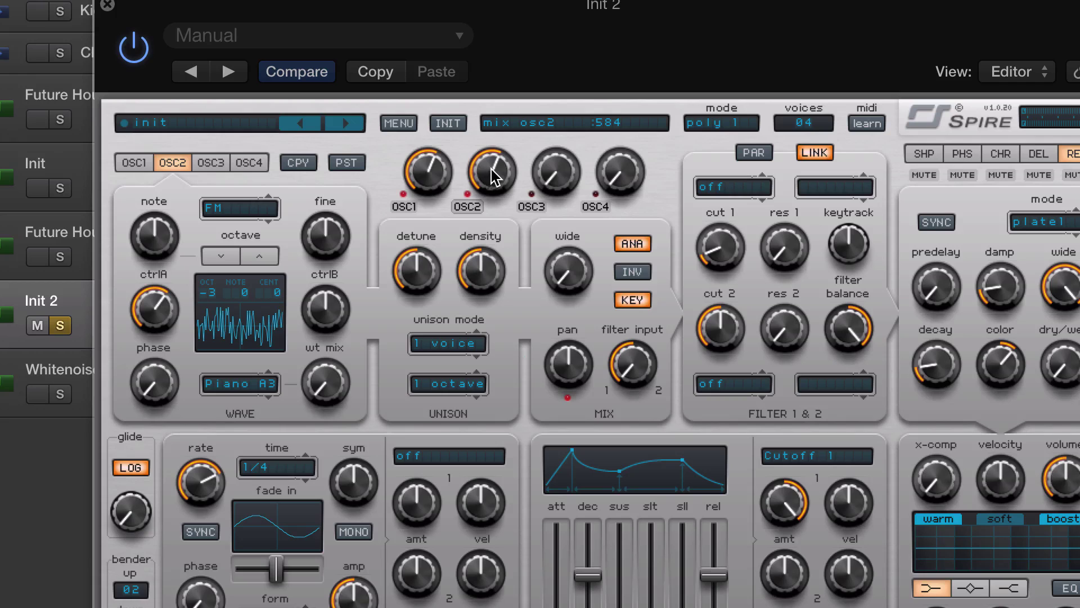
{"action": "left_click", "coordinate": [462, 354]}
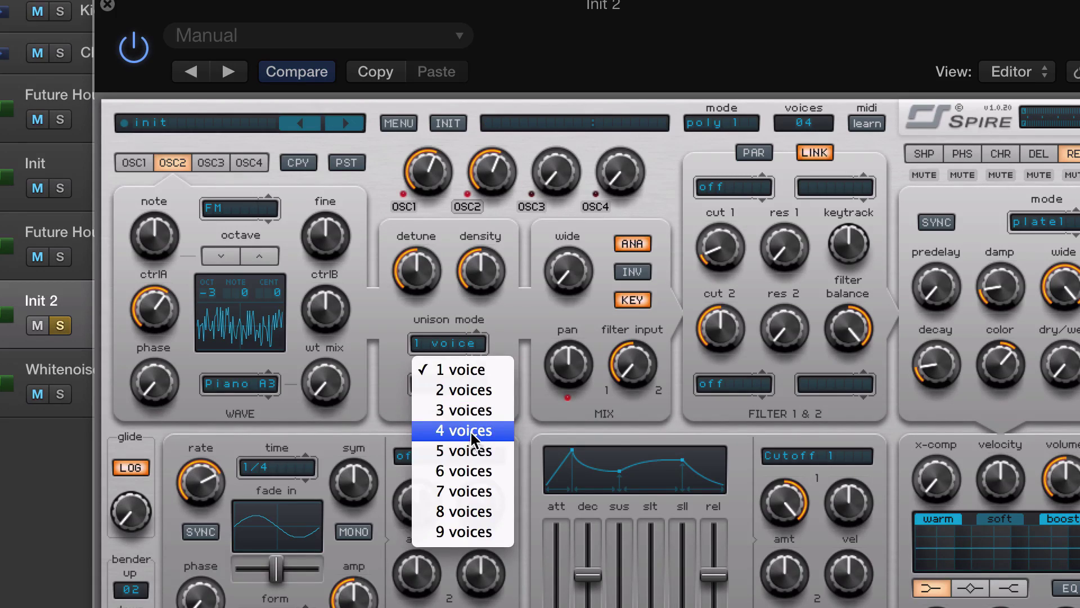
{"action": "left_click", "coordinate": [471, 433]}
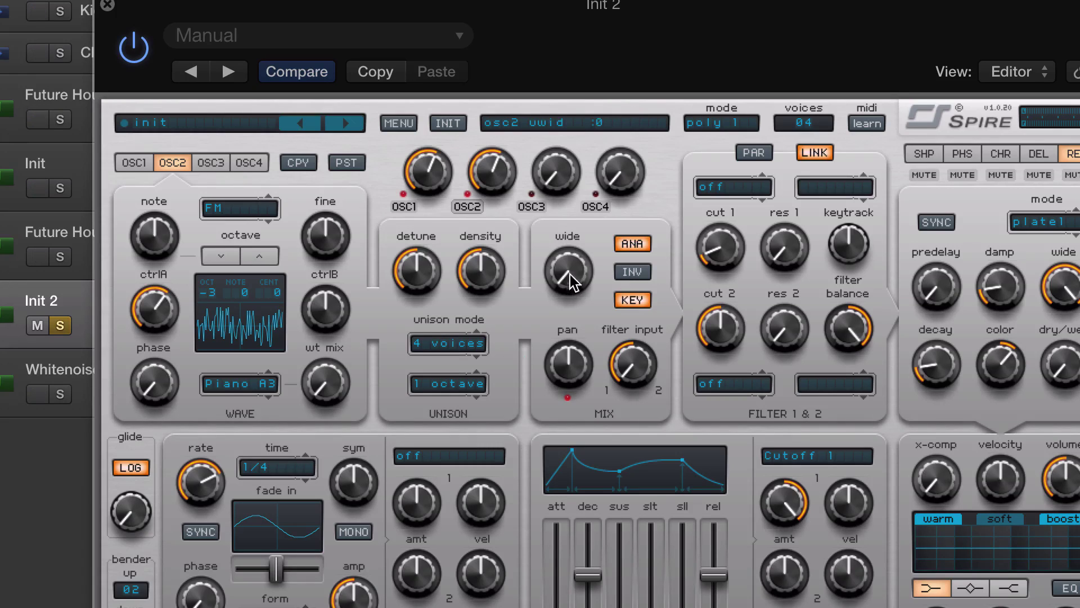
- Set OSC2's wide to maximum and shape ENV1 with more decay, less sustain and a release of about 299
{"action": "left_click_drag", "start_coordinate": [570, 271], "coordinate": [571, 9]}
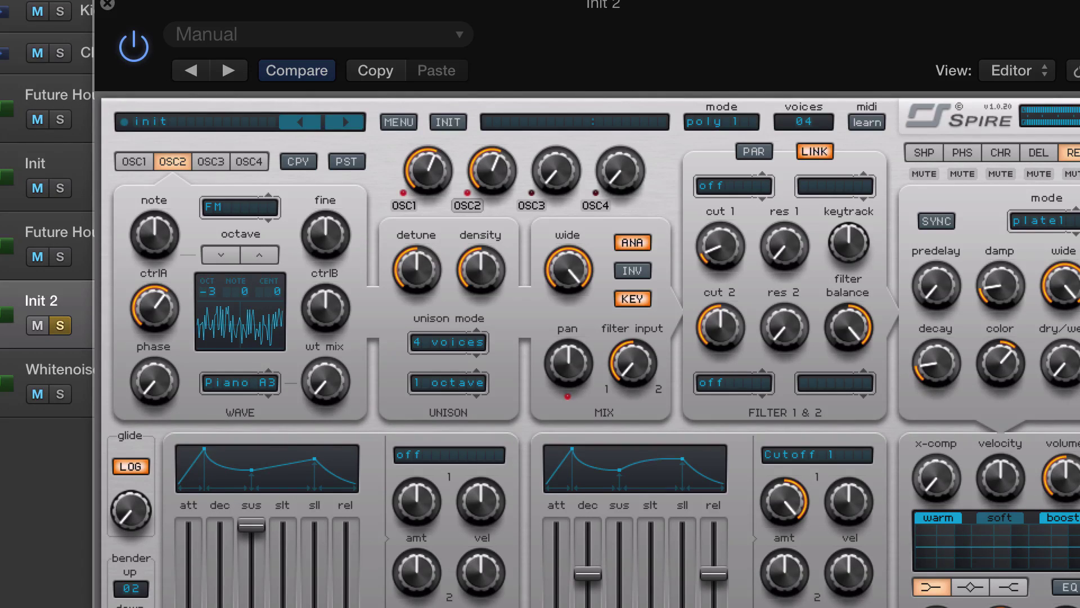
{"action": "mouse_move", "coordinate": [220, 607]}
{"action": "left_mouse_down"}
{"action": "mouse_move", "coordinate": [220, 580]}
{"action": "mouse_move", "coordinate": [254, 576]}
{"action": "mouse_move", "coordinate": [219, 588]}
{"action": "left_mouse_up"}
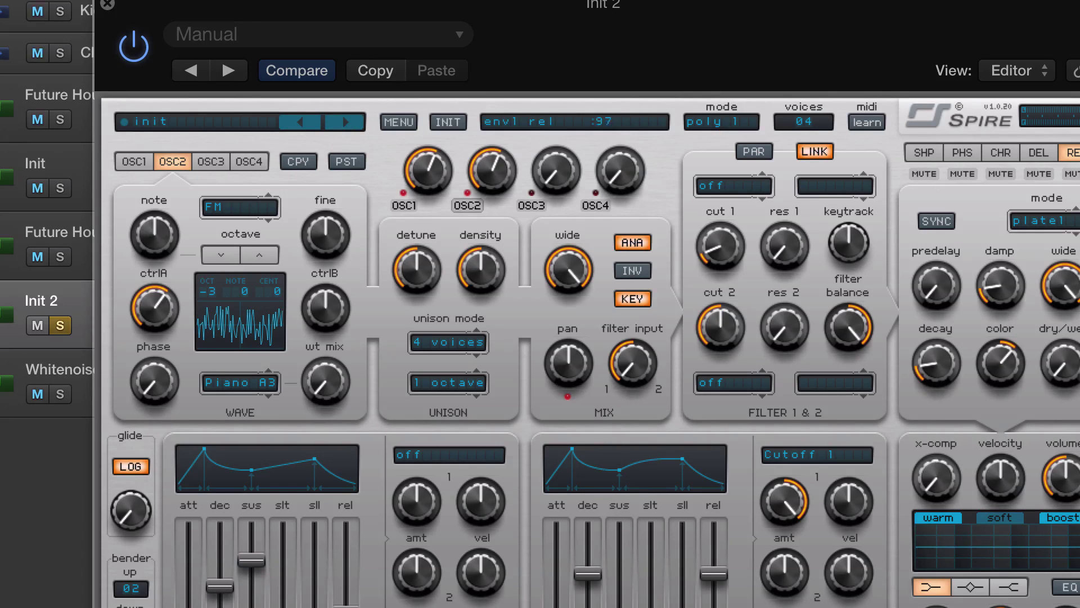
{"action": "mouse_move", "coordinate": [345, 607]}
{"action": "left_mouse_down"}
{"action": "mouse_move", "coordinate": [358, 588]}
{"action": "mouse_move", "coordinate": [352, 596]}
{"action": "left_mouse_up"}
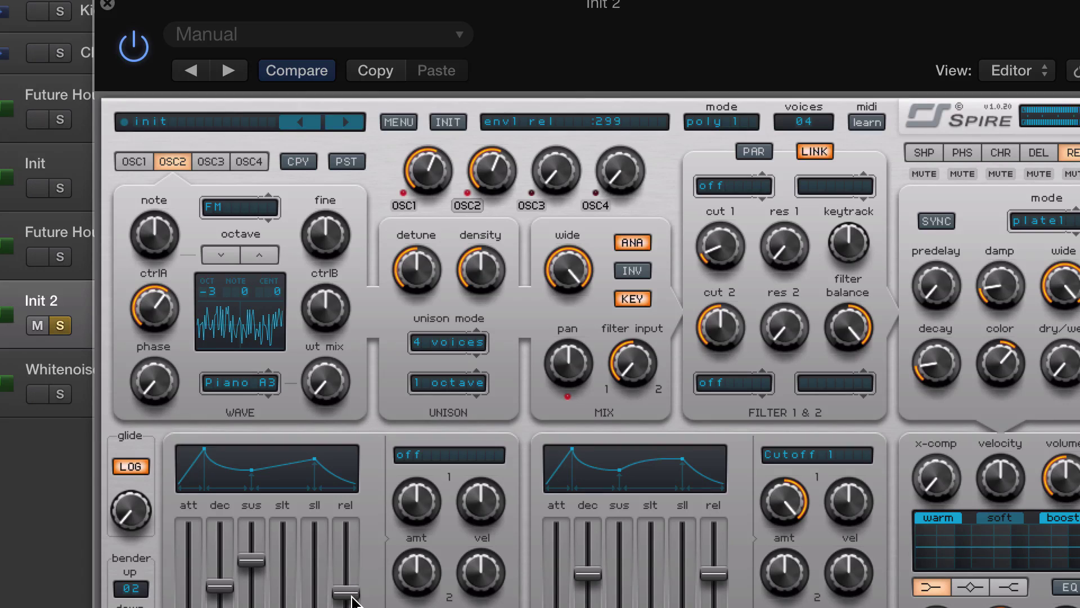
{"action": "mouse_move", "coordinate": [594, 601]}
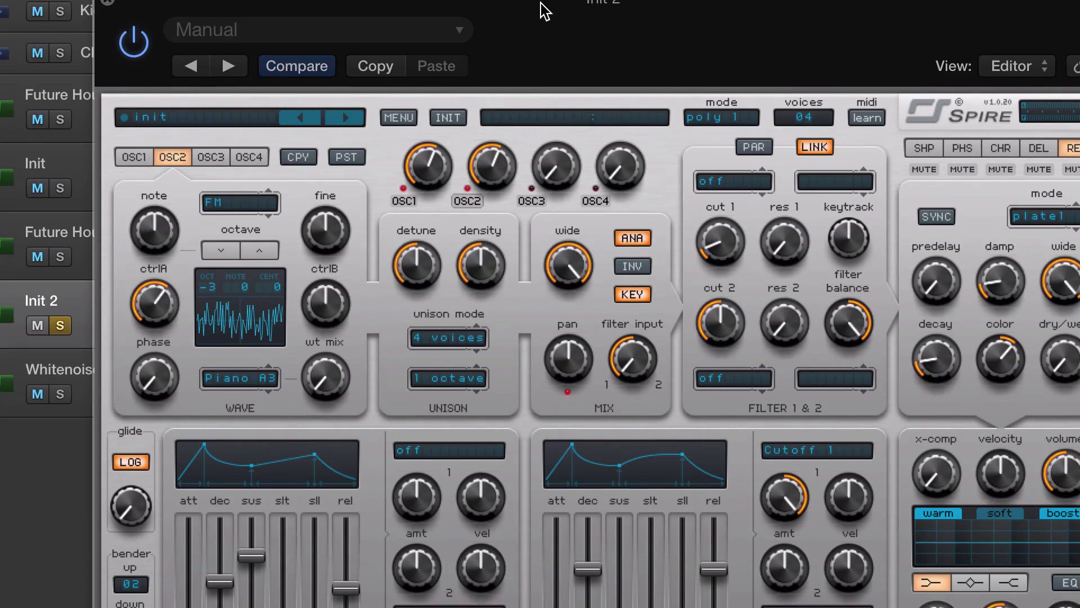
- Set filter 1 to infecto LP2 with its cutoff at about 575 and a slightly raised resonance
{"action": "left_click_drag", "start_coordinate": [542, 7], "coordinate": [539, 0]}
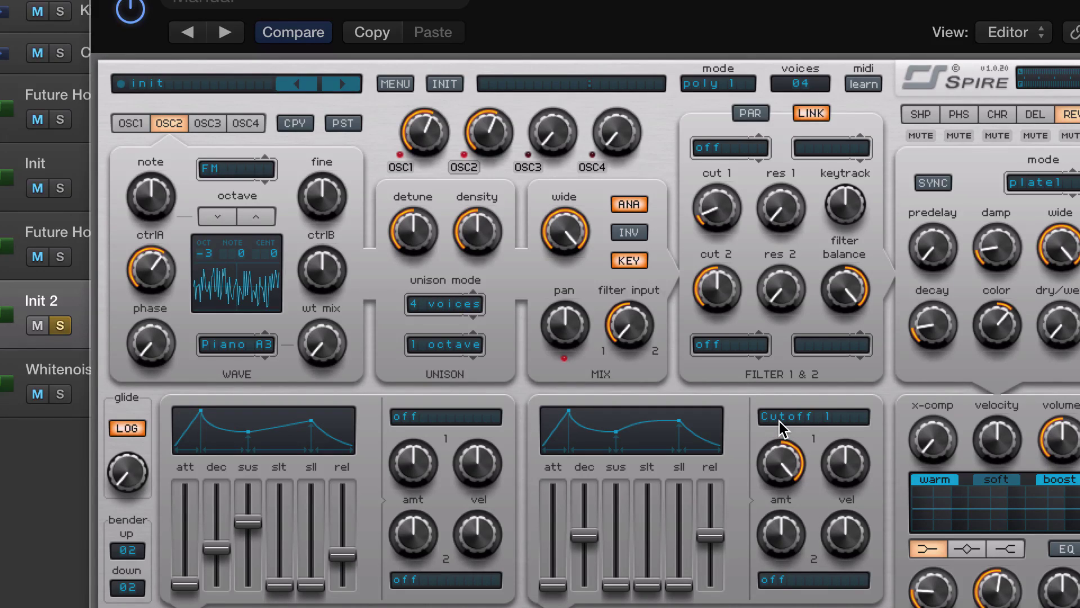
{"action": "left_click", "coordinate": [735, 151]}
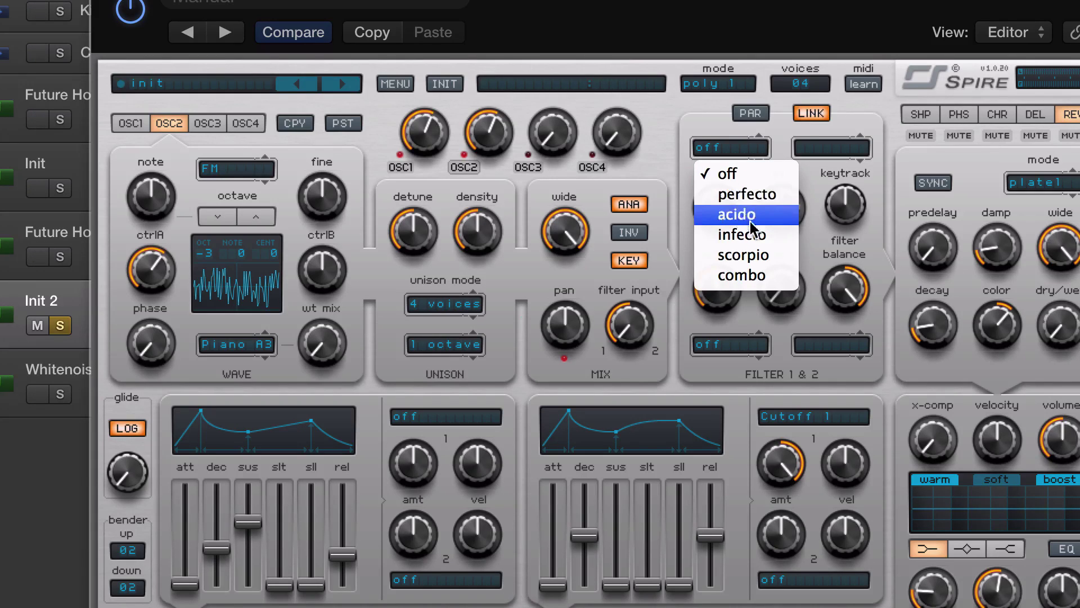
{"action": "left_click", "coordinate": [742, 234]}
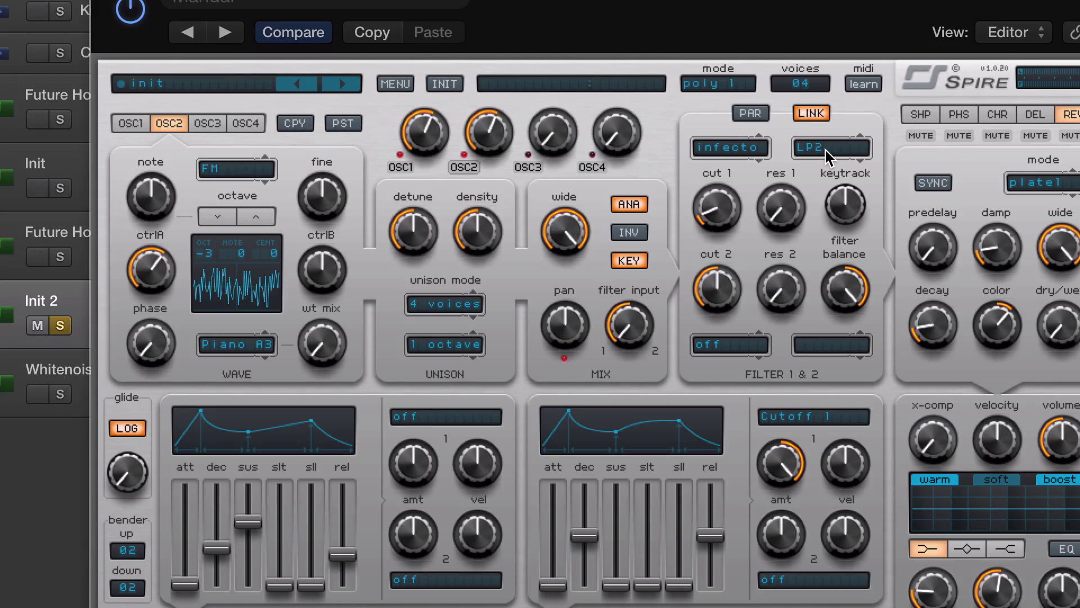
{"action": "left_click_drag", "start_coordinate": [716, 207], "coordinate": [725, 115]}
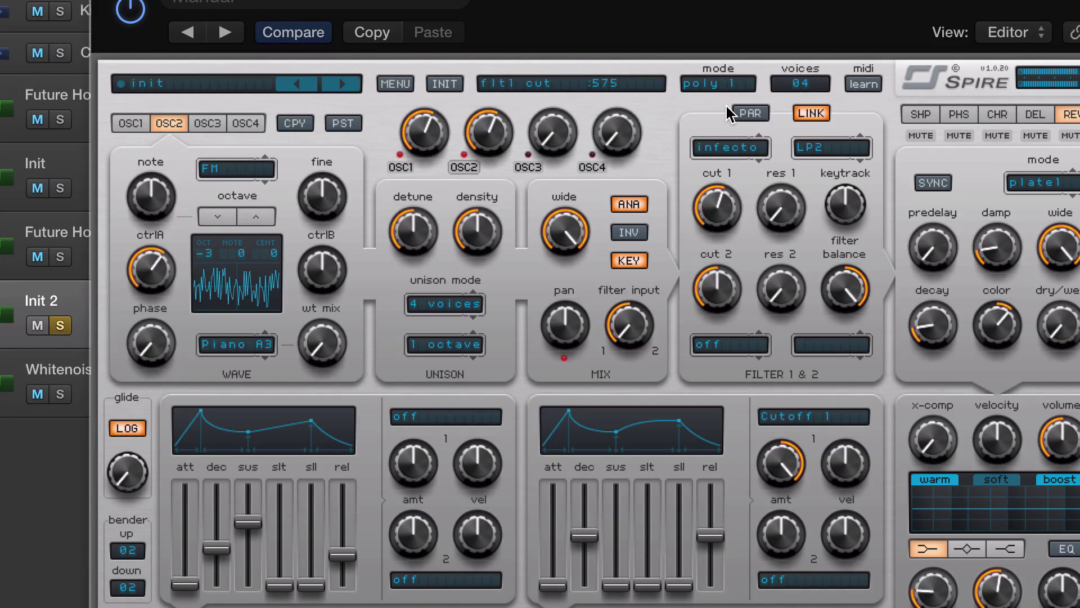
{"action": "left_click", "coordinate": [786, 186]}
{"action": "left_click_drag", "start_coordinate": [784, 173], "coordinate": [771, 233]}
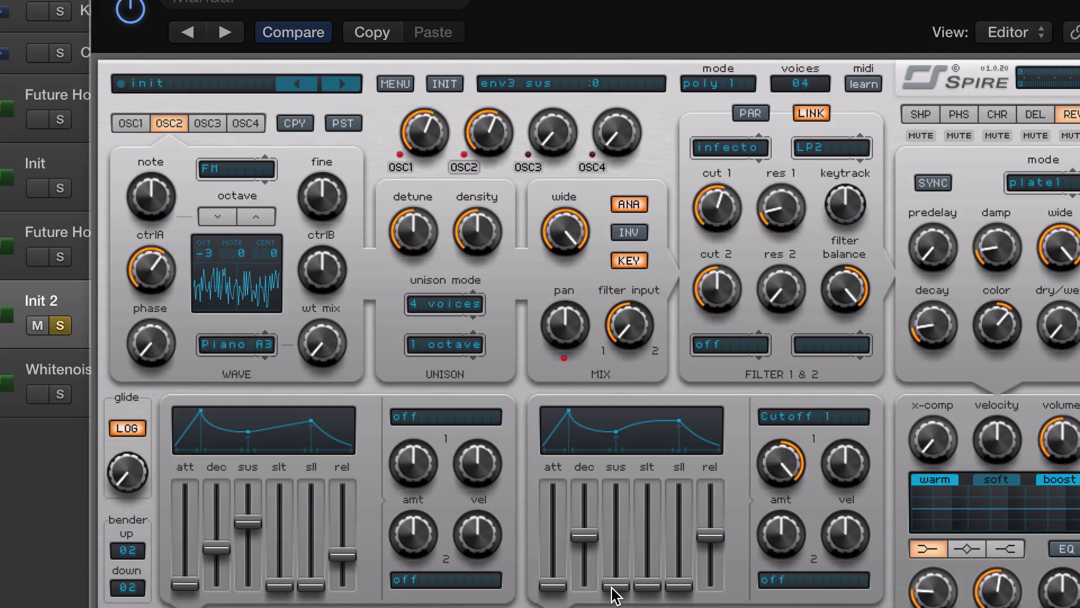
- Shape ENV3 with minimum decay, sustain at about 562 and slt at about 250
{"action": "left_click_drag", "start_coordinate": [590, 571], "coordinate": [619, 588]}
{"action": "left_click_drag", "start_coordinate": [585, 586], "coordinate": [615, 534]}
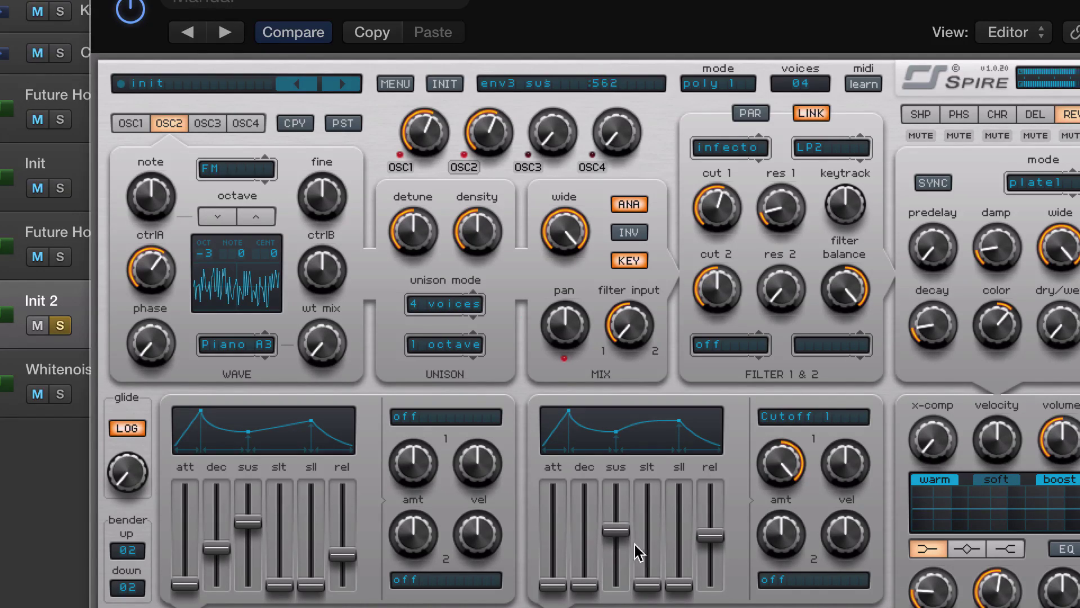
{"action": "mouse_move", "coordinate": [647, 585]}
{"action": "left_mouse_down"}
{"action": "mouse_move", "coordinate": [656, 539]}
{"action": "mouse_move", "coordinate": [655, 569]}
{"action": "left_mouse_up"}
{"action": "left_click", "coordinate": [687, 590]}
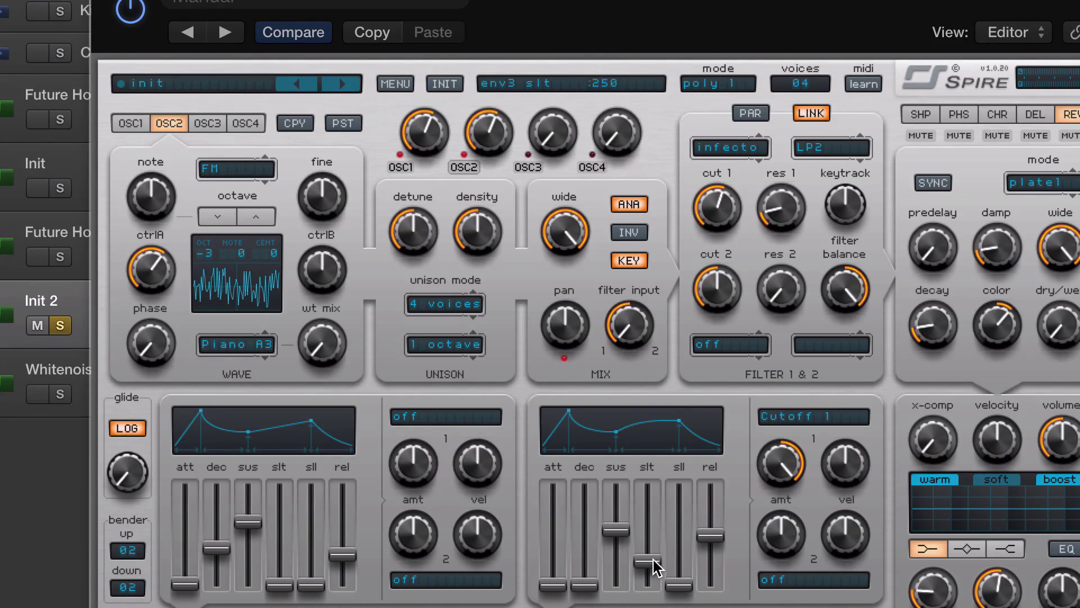
{"action": "left_click", "coordinate": [698, 540]}
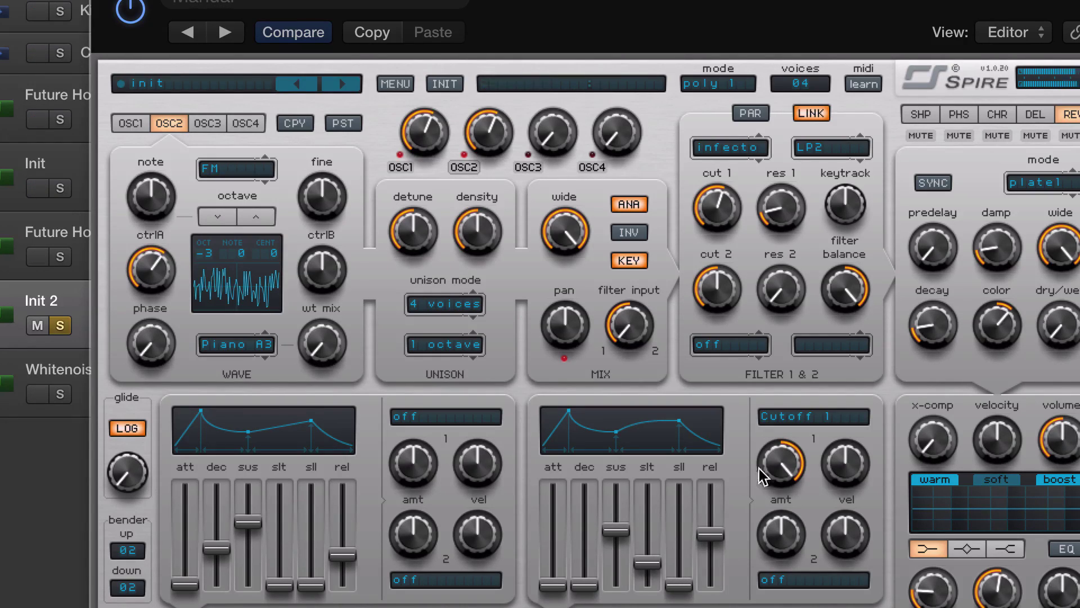
{"action": "left_click_drag", "start_coordinate": [768, 482], "coordinate": [767, 458]}
- Fine-tune ENV3 to a sustain of about 494 and a decay of about 72
{"action": "left_click_drag", "start_coordinate": [618, 535], "coordinate": [618, 540]}
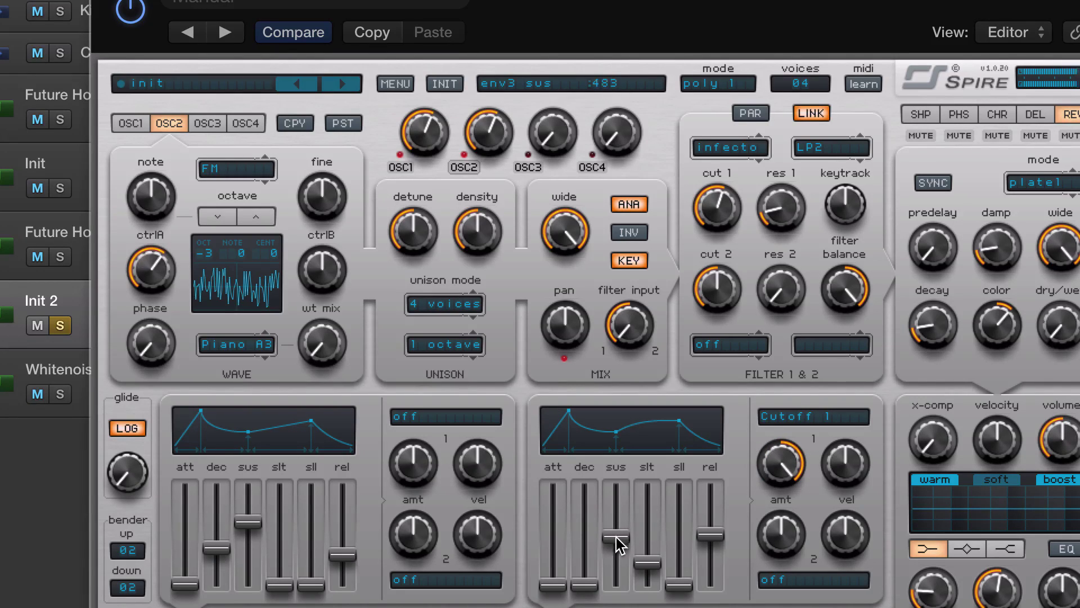
{"action": "mouse_move", "coordinate": [591, 583]}
{"action": "left_mouse_down"}
{"action": "mouse_move", "coordinate": [594, 536]}
{"action": "mouse_move", "coordinate": [592, 585]}
{"action": "left_mouse_up"}
{"action": "left_click_drag", "start_coordinate": [610, 550], "coordinate": [614, 542]}
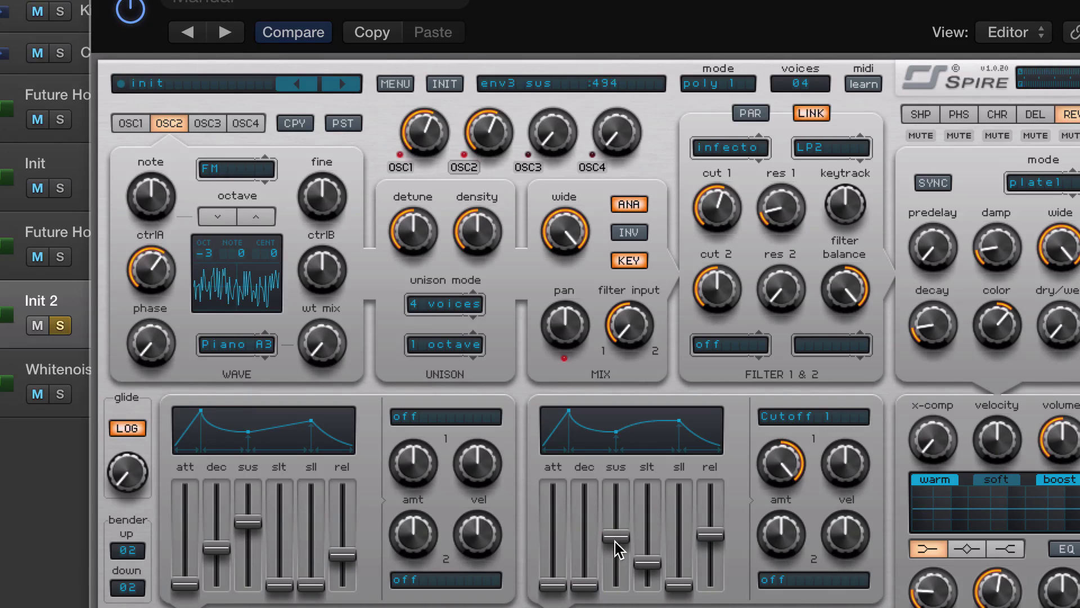
{"action": "left_click_drag", "start_coordinate": [591, 588], "coordinate": [595, 580]}
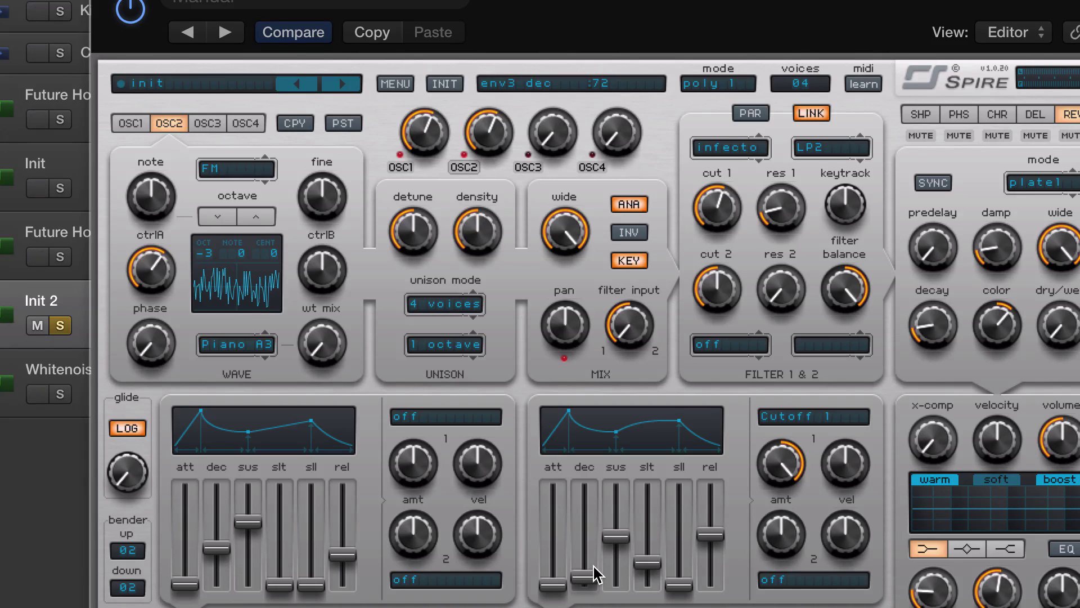
- Set the shaper effect to fbsin mode and raise its drive and dry/wet mix moderately
{"action": "left_click", "coordinate": [922, 119]}
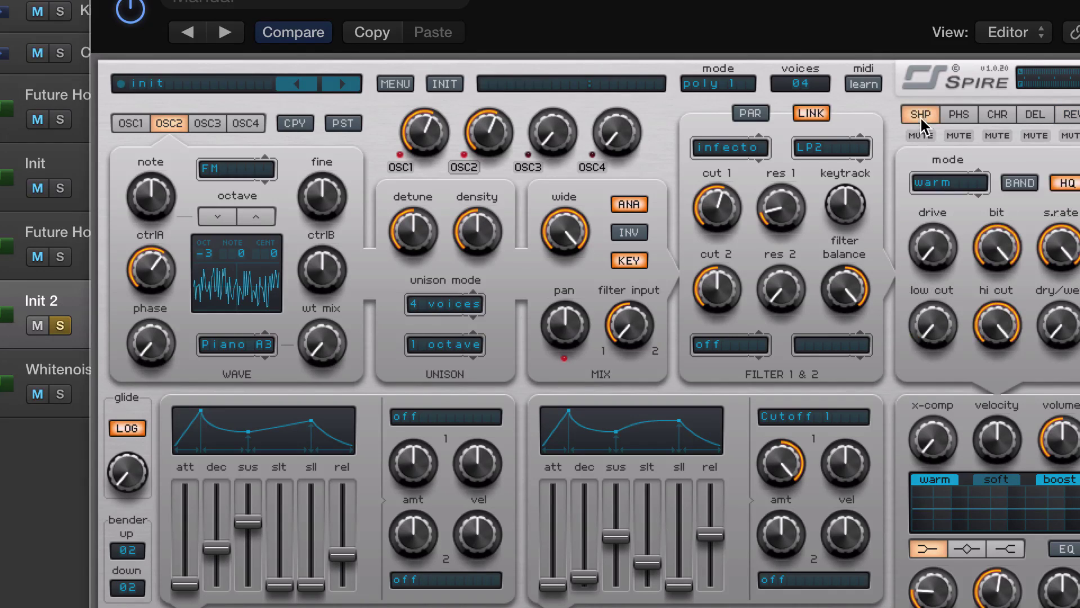
{"action": "left_click", "coordinate": [938, 187]}
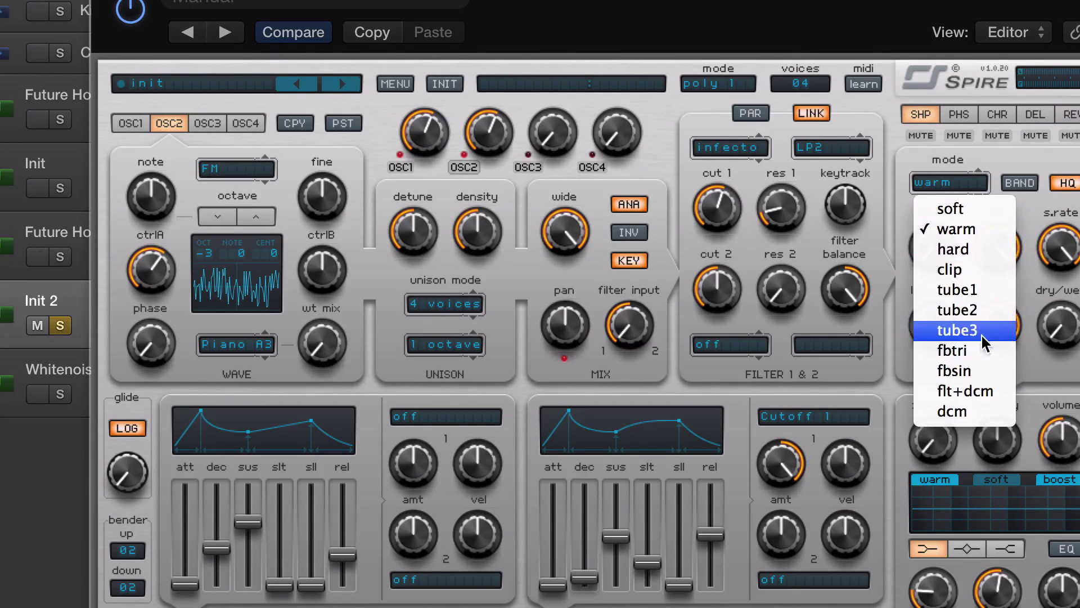
{"action": "left_click", "coordinate": [967, 371]}
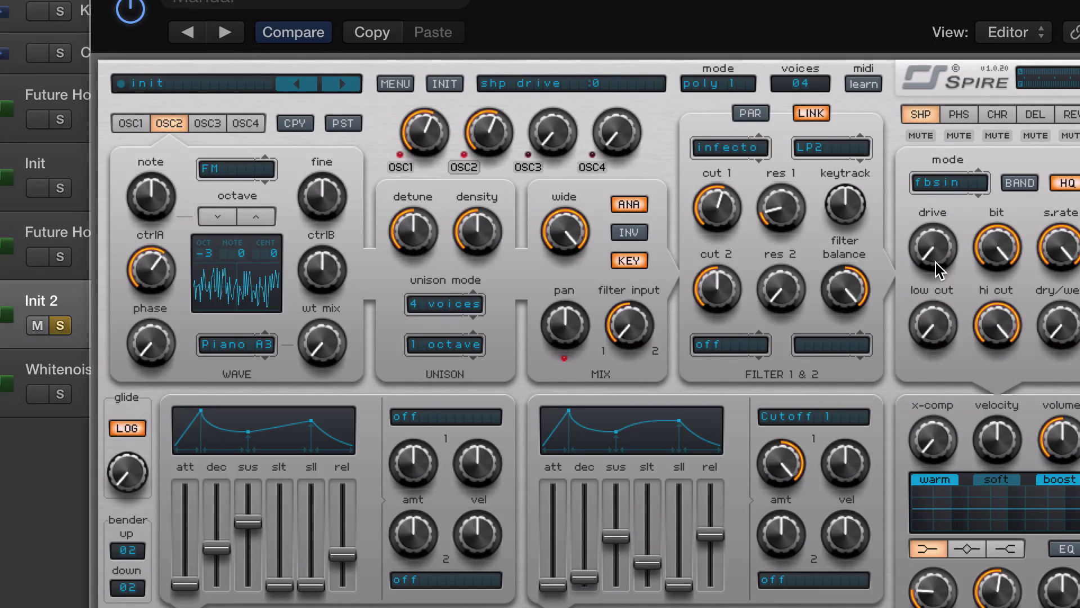
{"action": "left_click_drag", "start_coordinate": [936, 264], "coordinate": [938, 194]}
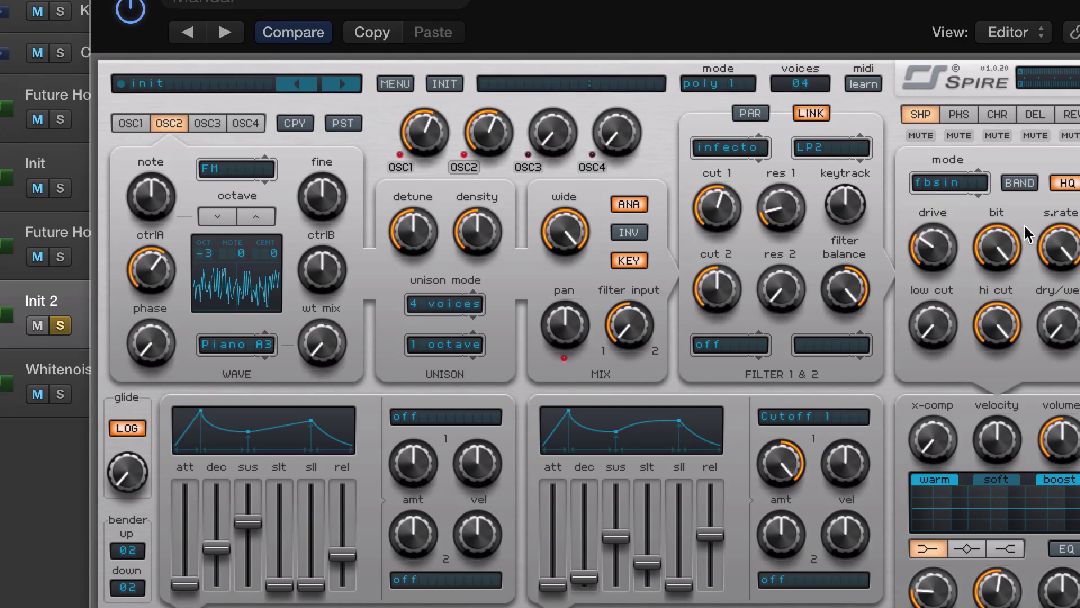
{"action": "left_click_drag", "start_coordinate": [1072, 326], "coordinate": [1069, 256]}
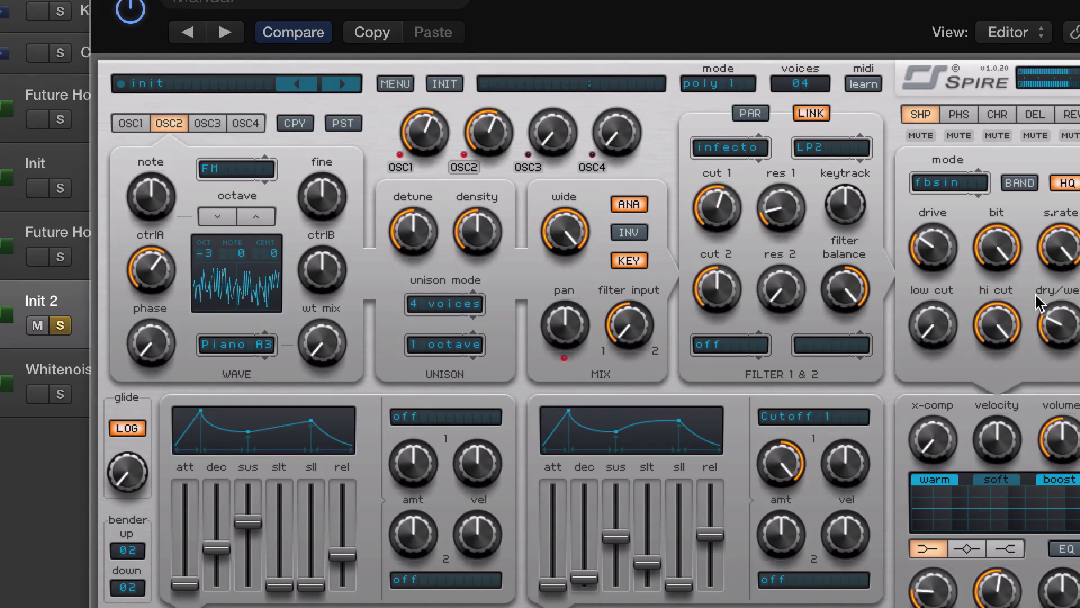
- Raise the shaper's low cut to slightly past halfway and reduce its hi cut to just over half
{"action": "left_click_drag", "start_coordinate": [932, 354], "coordinate": [940, 261]}
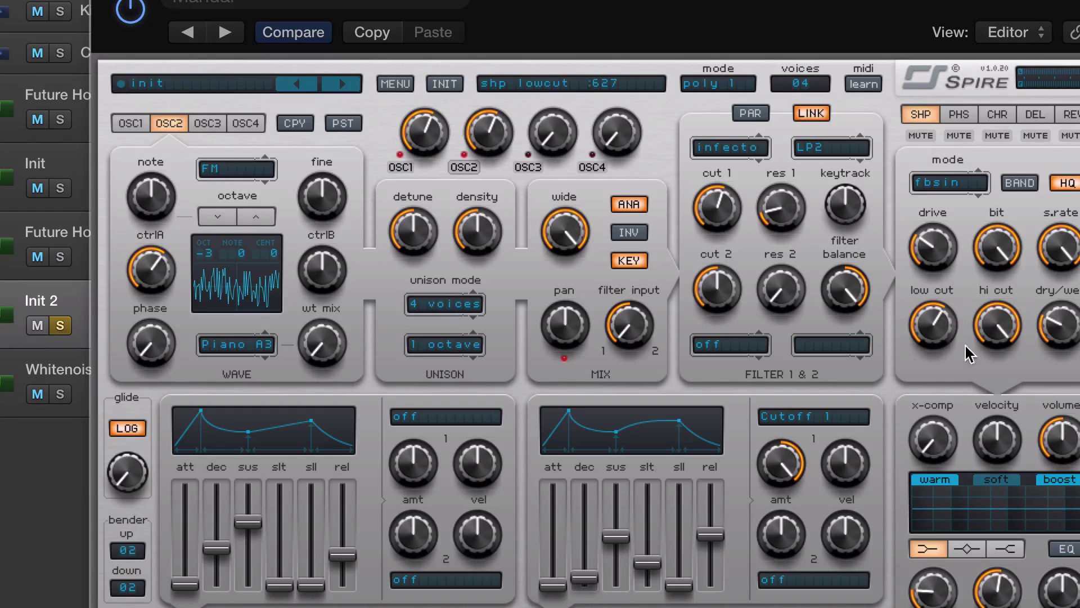
{"action": "left_click_drag", "start_coordinate": [993, 330], "coordinate": [990, 417]}
{"action": "left_click_drag", "start_coordinate": [936, 333], "coordinate": [935, 341]}
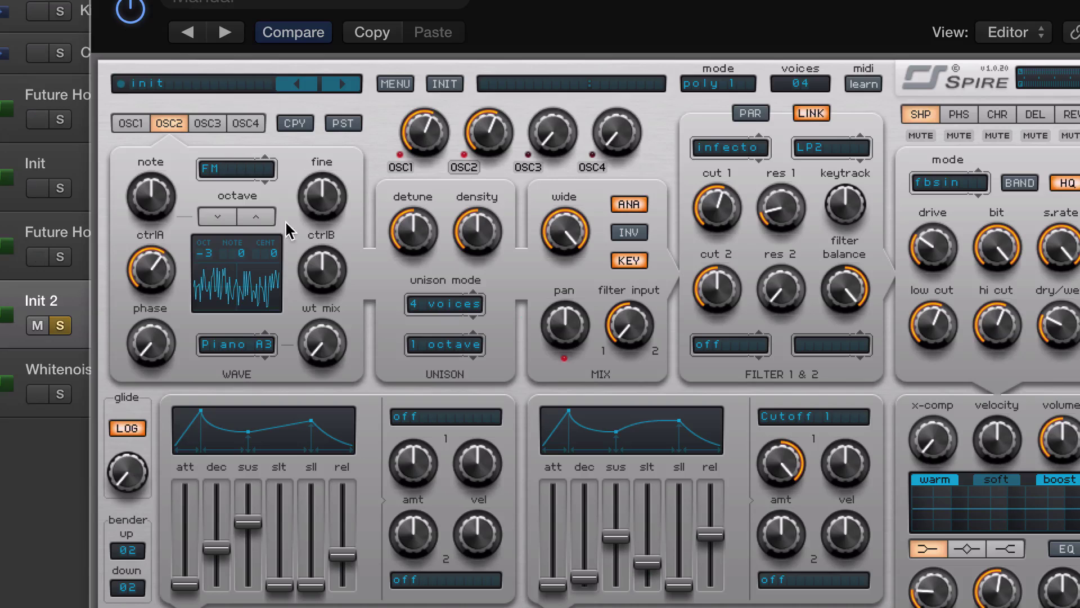
- Try different octaves for OSC2 and settle on octave -1
{"action": "left_click", "coordinate": [217, 217]}
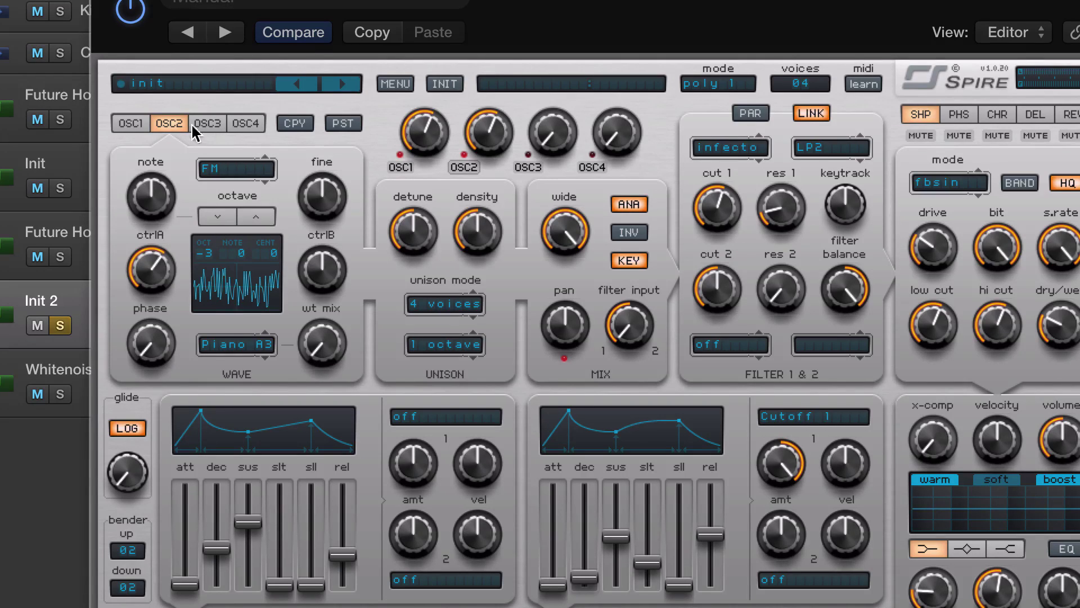
{"action": "left_click", "coordinate": [138, 127]}
{"action": "left_click", "coordinate": [169, 127]}
{"action": "left_click", "coordinate": [257, 218]}
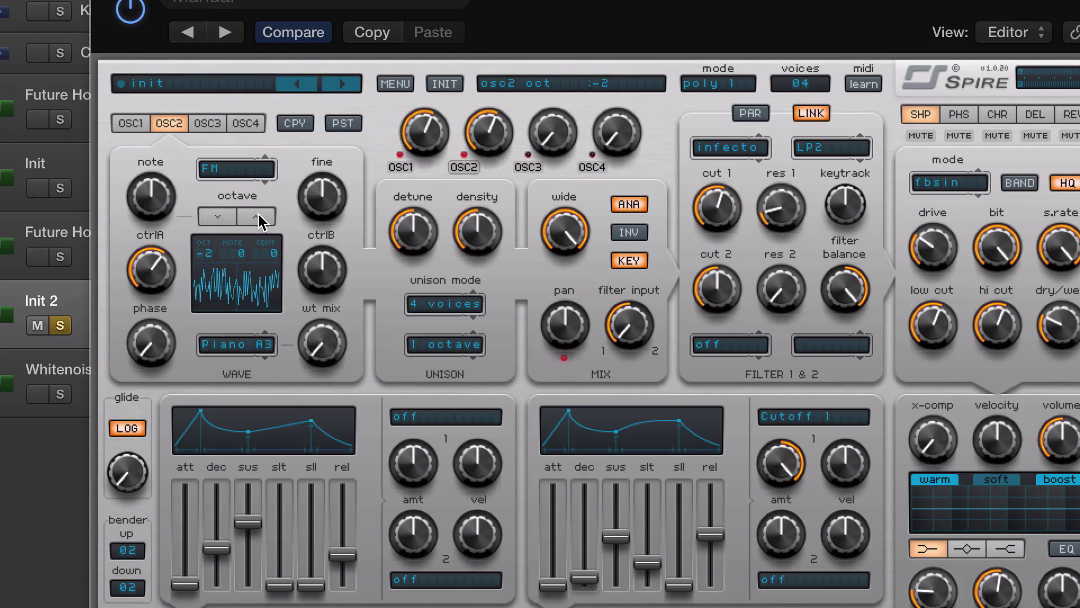
{"action": "left_click", "coordinate": [258, 218]}
{"action": "left_click", "coordinate": [218, 217]}
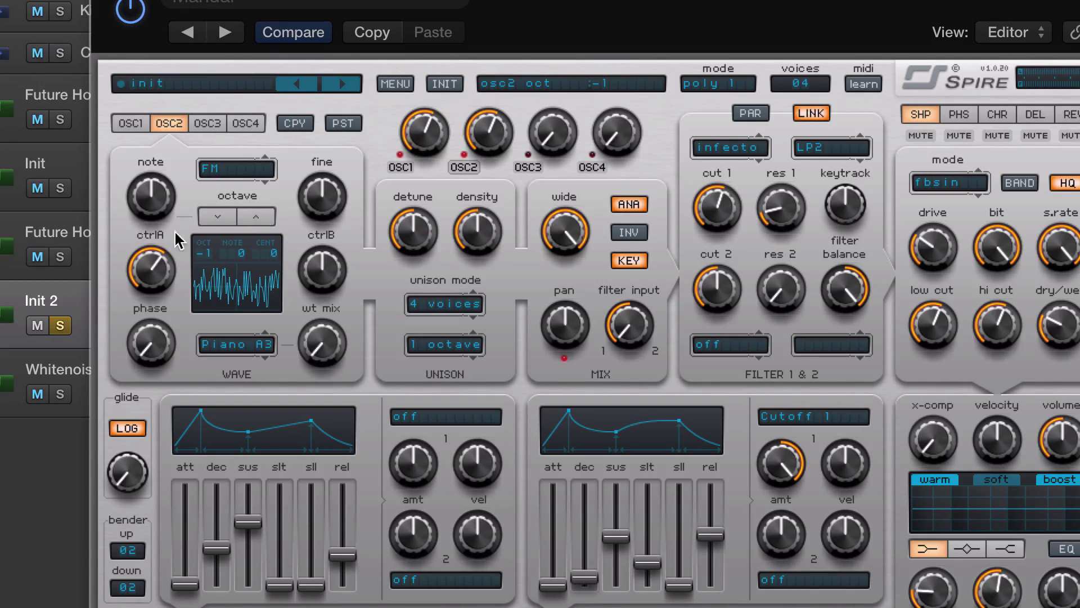
{"action": "left_click", "coordinate": [218, 219]}
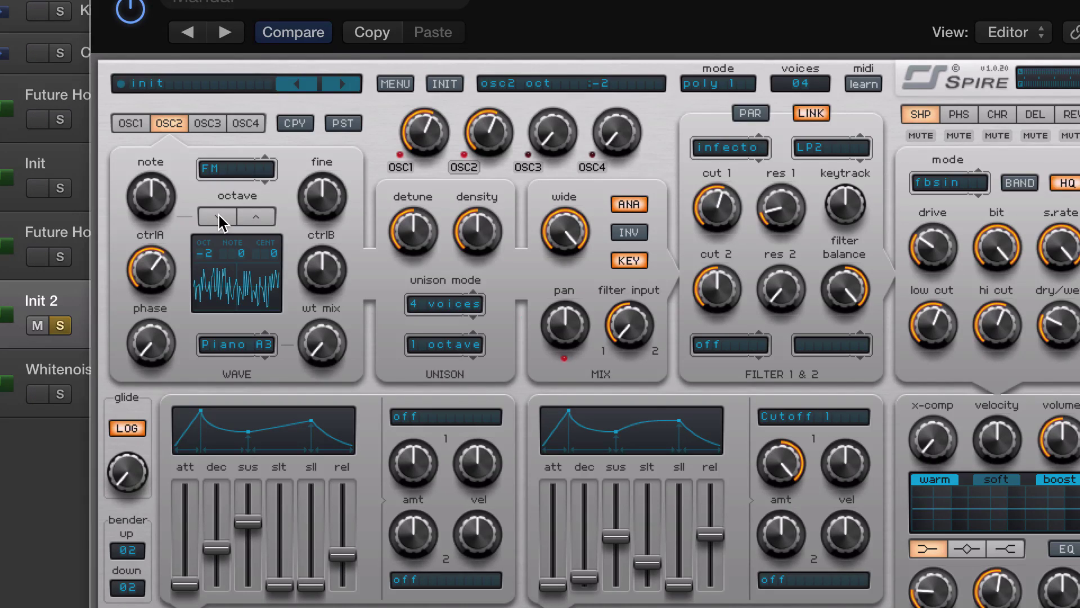
{"action": "left_click", "coordinate": [255, 222]}
{"action": "mouse_move", "coordinate": [486, 225]}
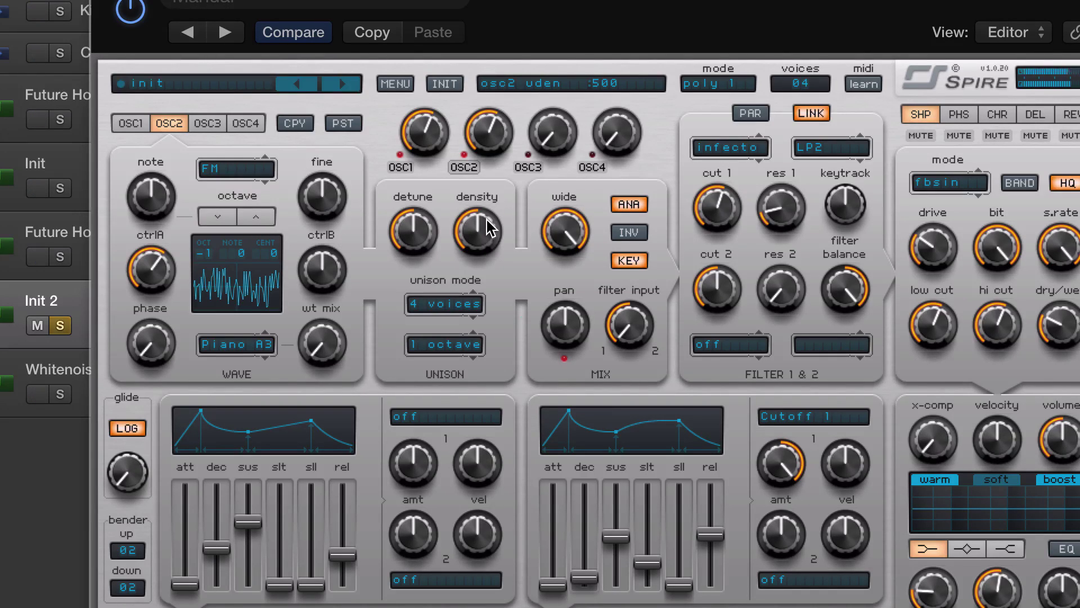
{"action": "mouse_move", "coordinate": [544, 247]}
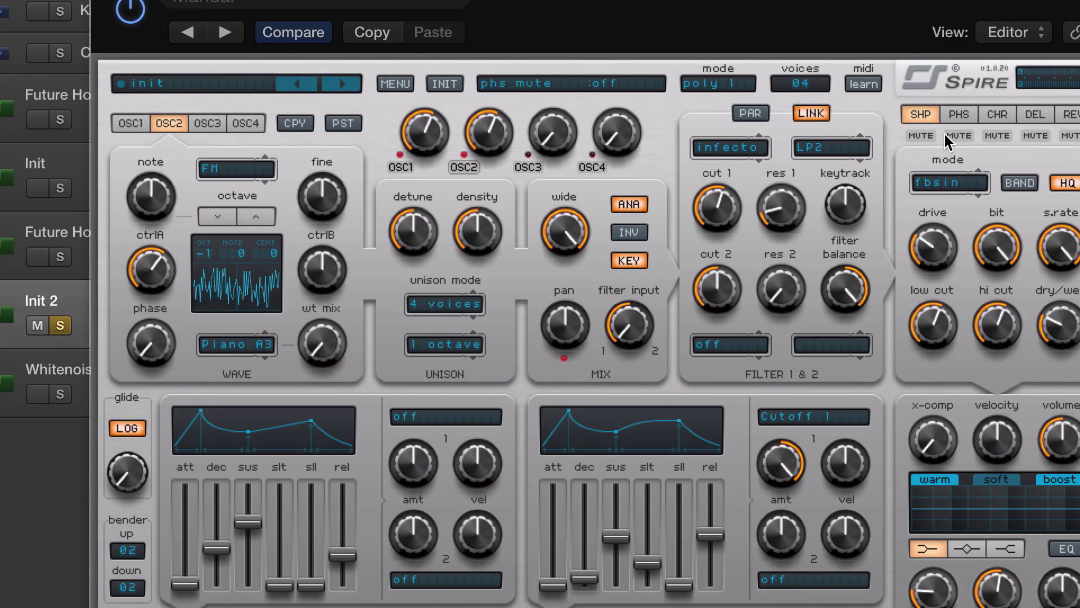
- Raise the plate1 reverb's dry/wet mix to roughly a quarter and add a little x-comp
{"action": "left_click", "coordinate": [1070, 114]}
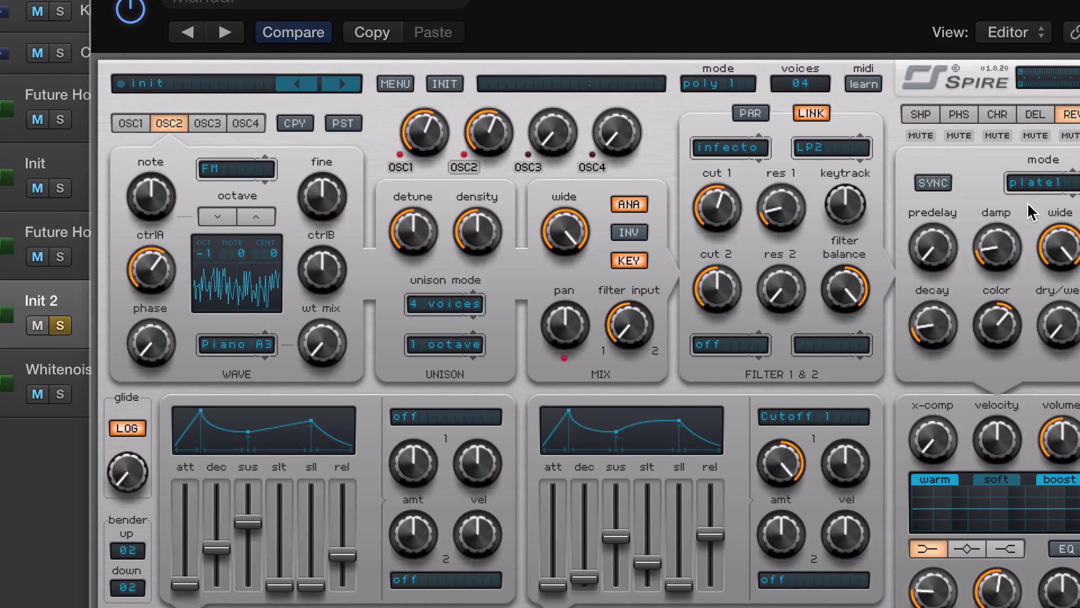
{"action": "mouse_move", "coordinate": [1063, 340]}
{"action": "left_click_drag", "start_coordinate": [1062, 340], "coordinate": [1062, 279]}
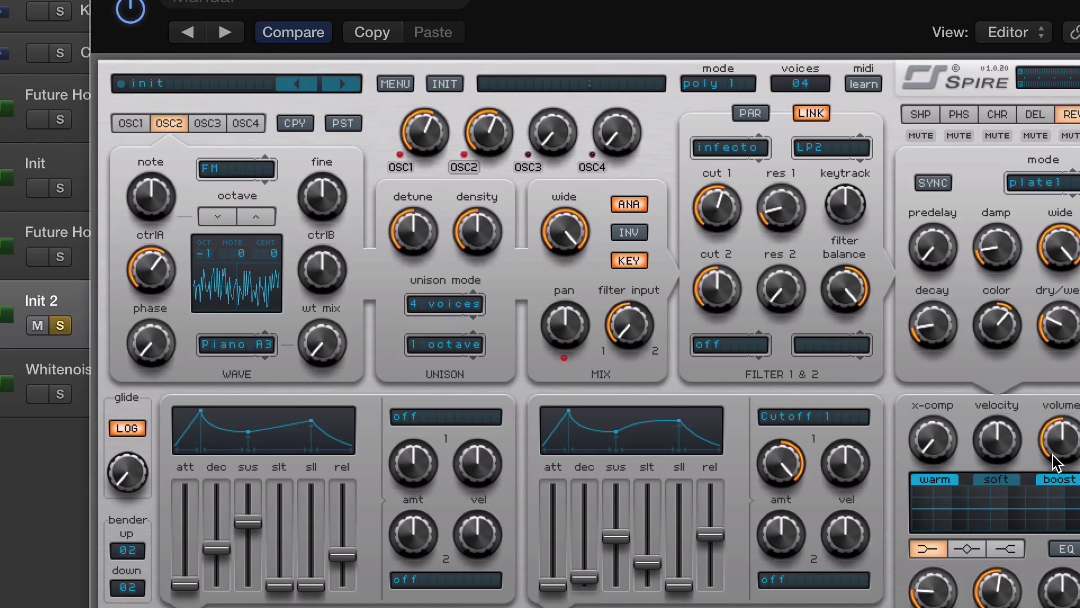
{"action": "left_click_drag", "start_coordinate": [940, 437], "coordinate": [936, 421]}
- Enable the EQ and boost the level of its high band
{"action": "mouse_move", "coordinate": [996, 596]}
{"action": "left_click", "coordinate": [1065, 549]}
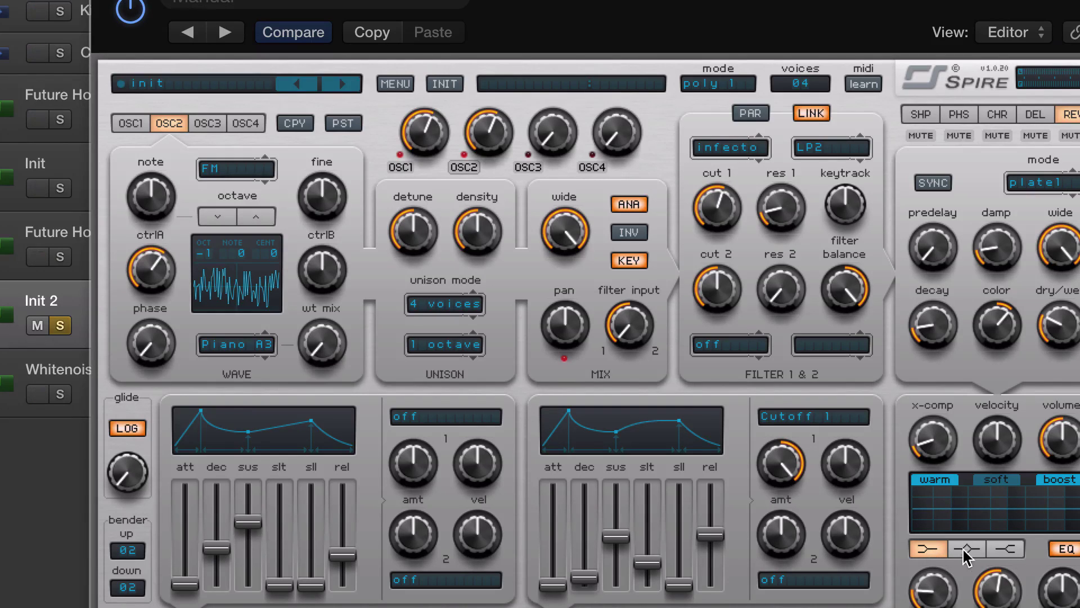
{"action": "left_click", "coordinate": [1016, 550]}
{"action": "left_click_drag", "start_coordinate": [1060, 601], "coordinate": [1063, 587]}
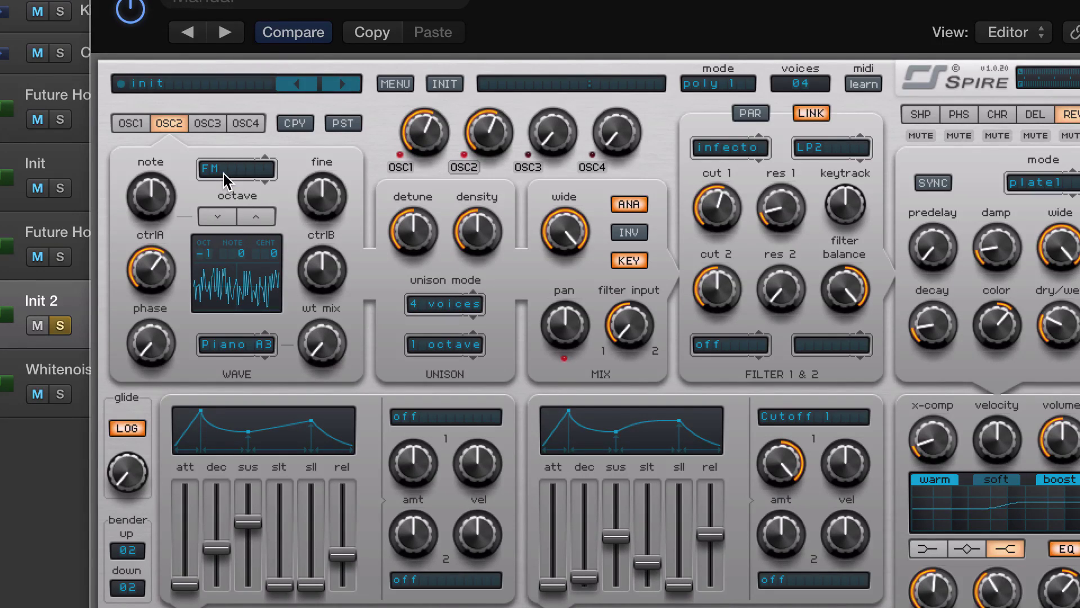
- Check the OSC1 settings, close the Spire window and solo the Init track together with Init 2
{"action": "left_click", "coordinate": [130, 122]}
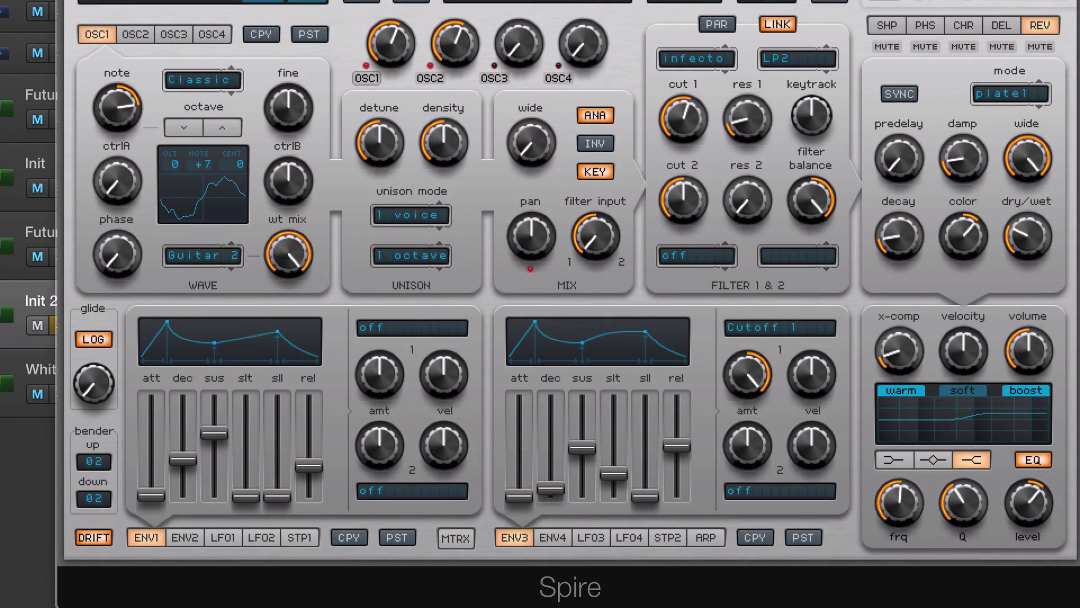
{"action": "key", "text": "super+w"}
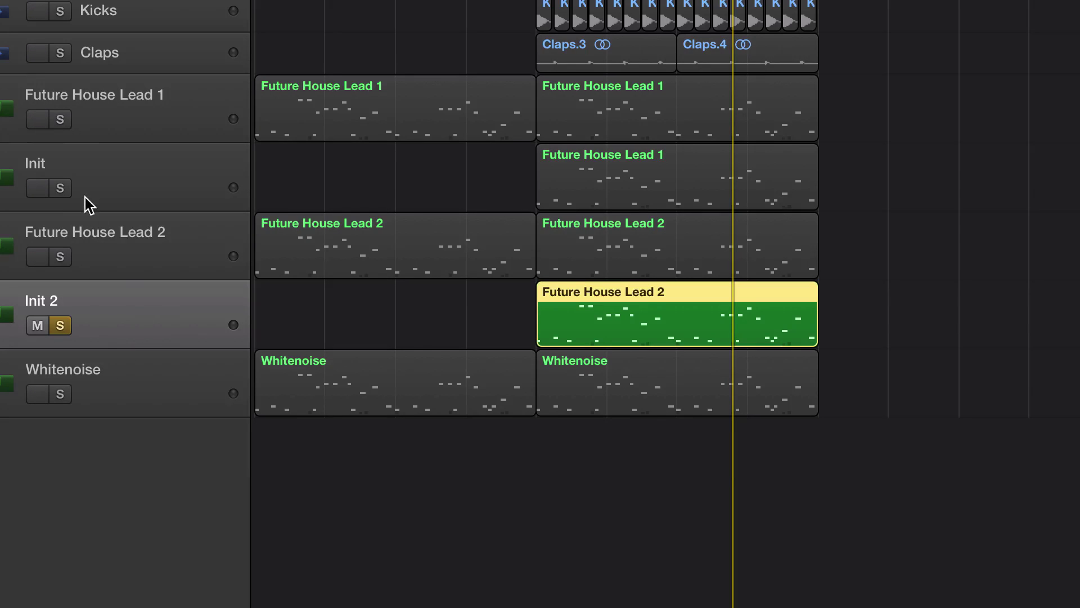
{"action": "left_click", "coordinate": [62, 189]}
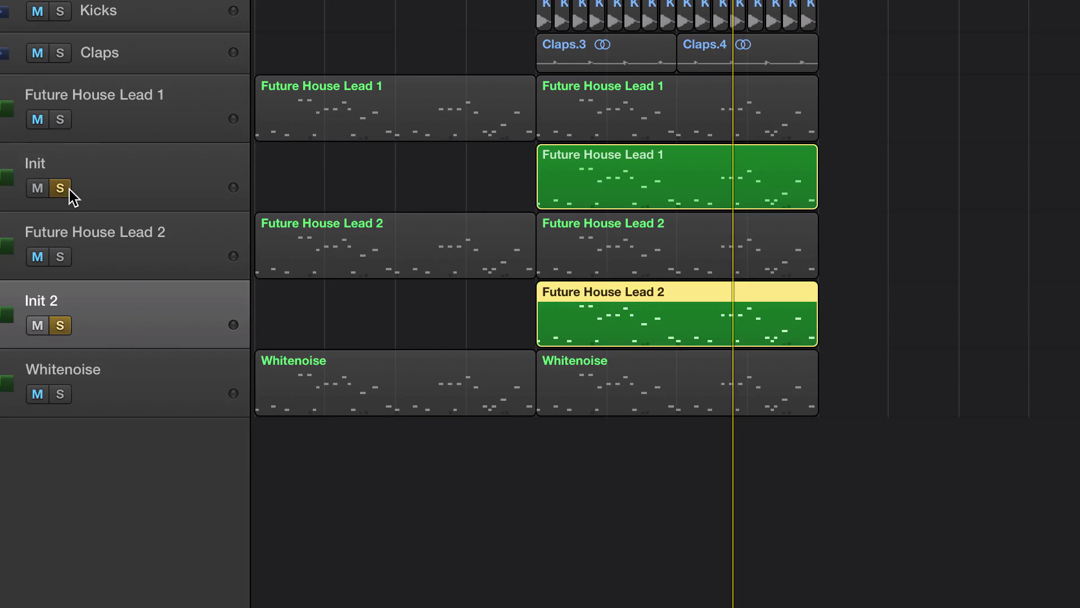
- Play the soloed Init and Init 2 tracks together to audition the two recreated leads
{"action": "left_click", "coordinate": [135, 194]}
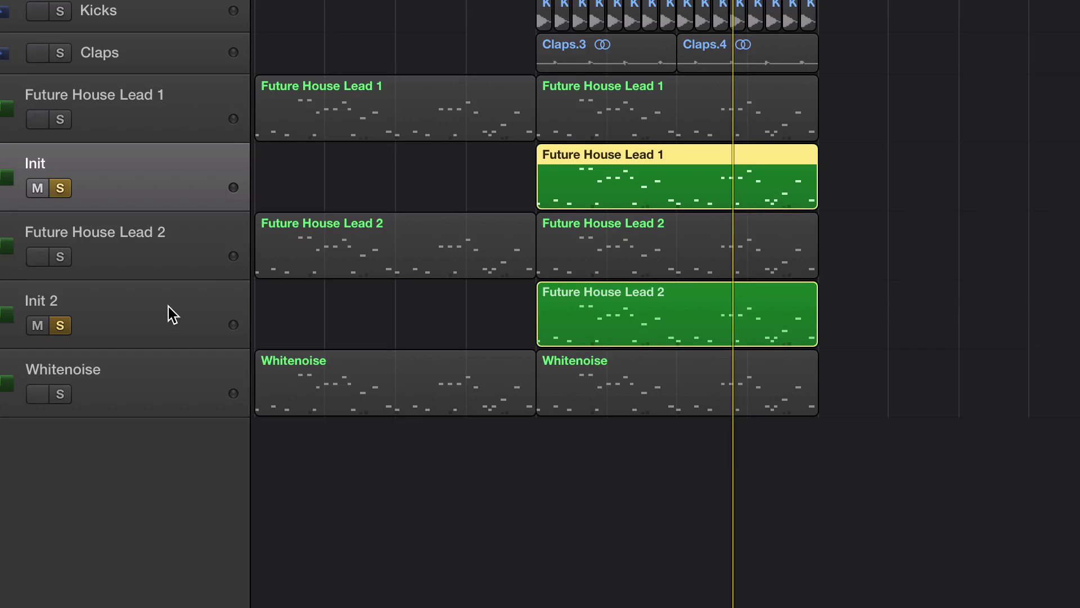
{"action": "key", "text": "space"}
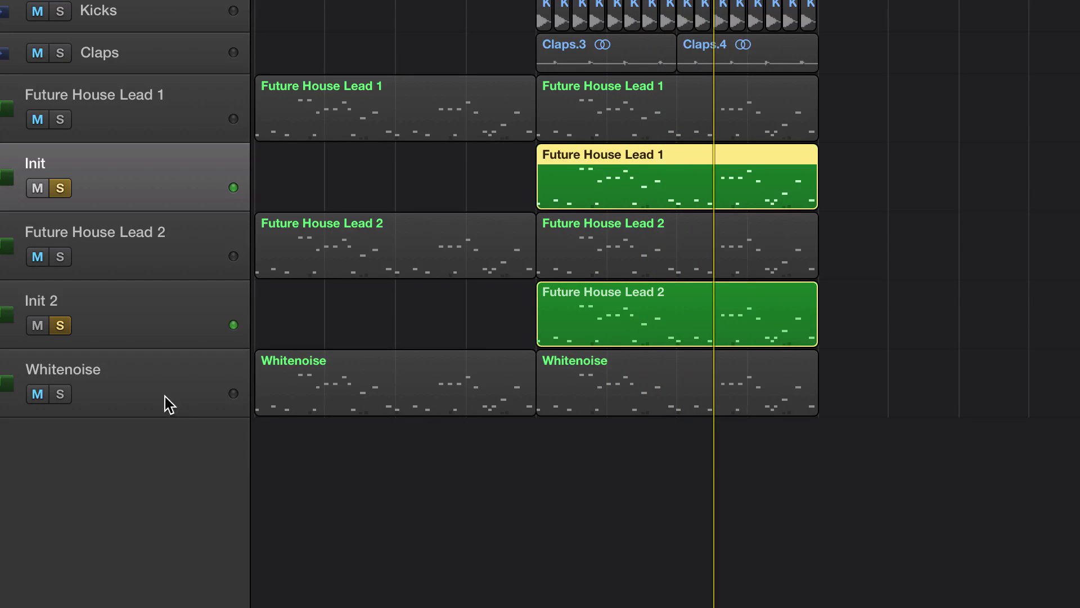
{"action": "left_click", "coordinate": [431, 557]}
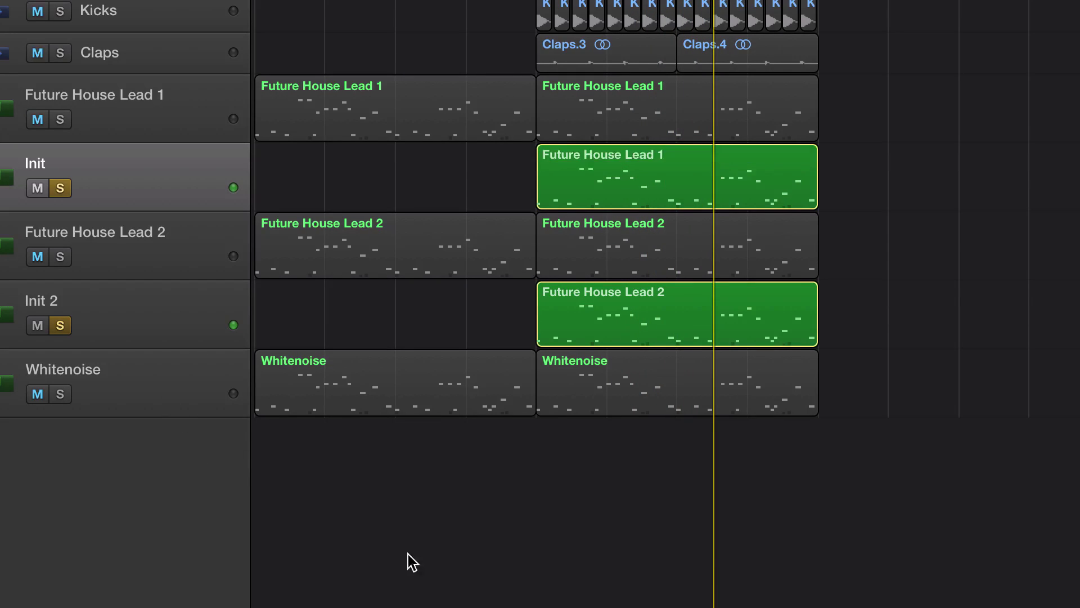
- Add a track below Whitenoise, copy the second Whitenoise region onto it and solo the new track
{"action": "left_click", "coordinate": [149, 395]}
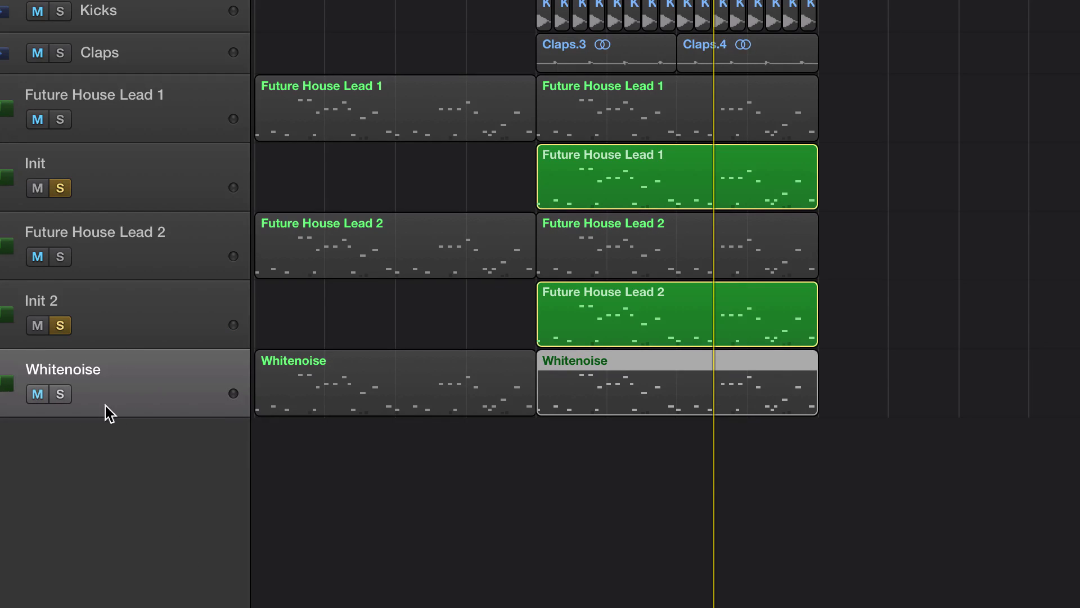
{"action": "key", "text": "ctrl+alt+super+m"}
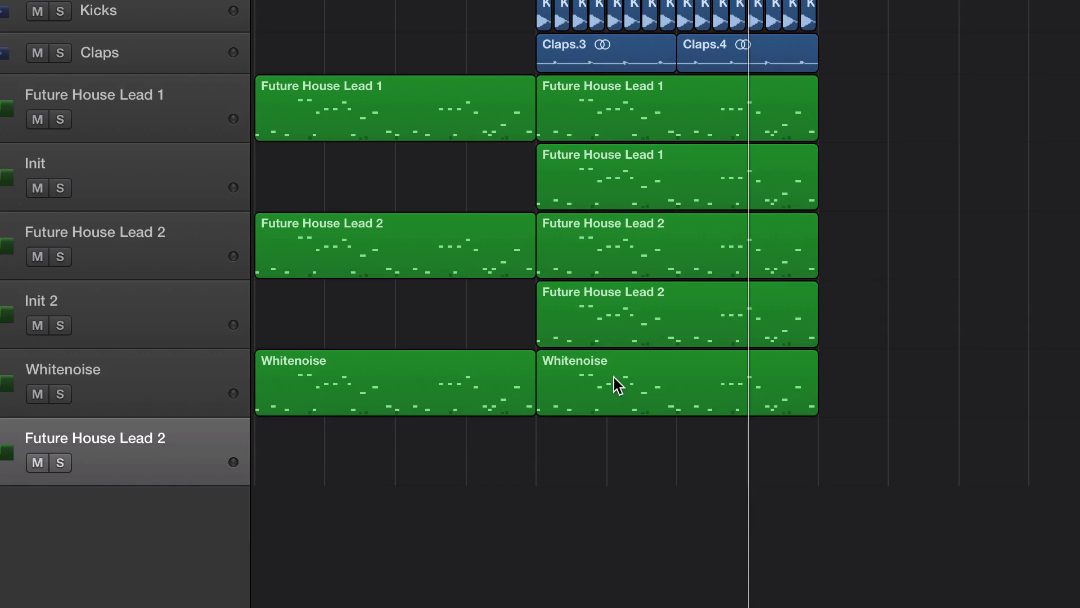
{"action": "left_click_drag", "start_coordinate": [619, 385], "coordinate": [622, 454]}
{"action": "key", "text": "Return"}
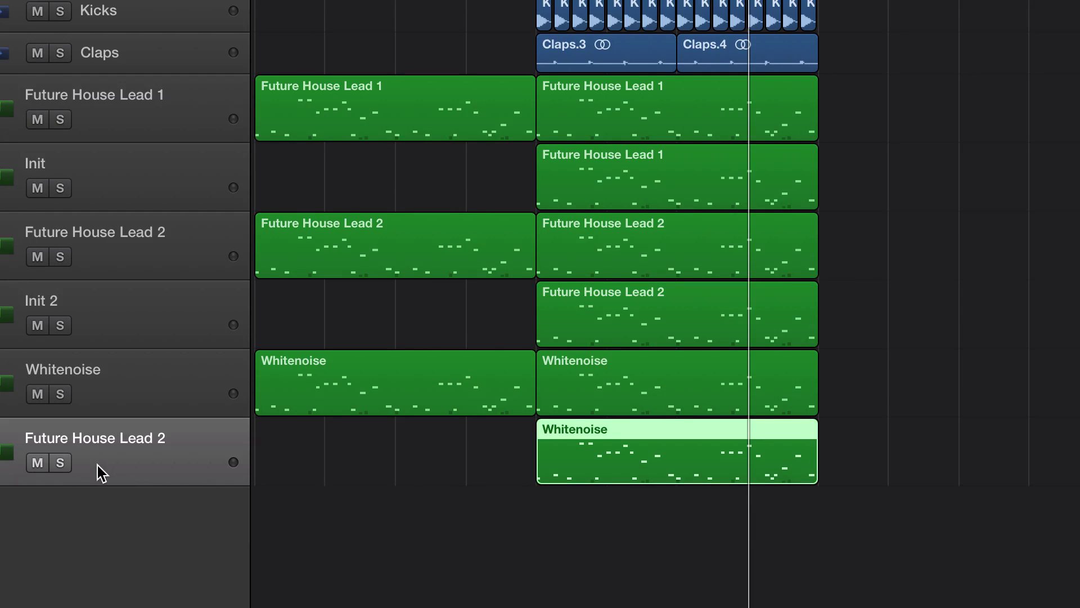
{"action": "left_click", "coordinate": [60, 463]}
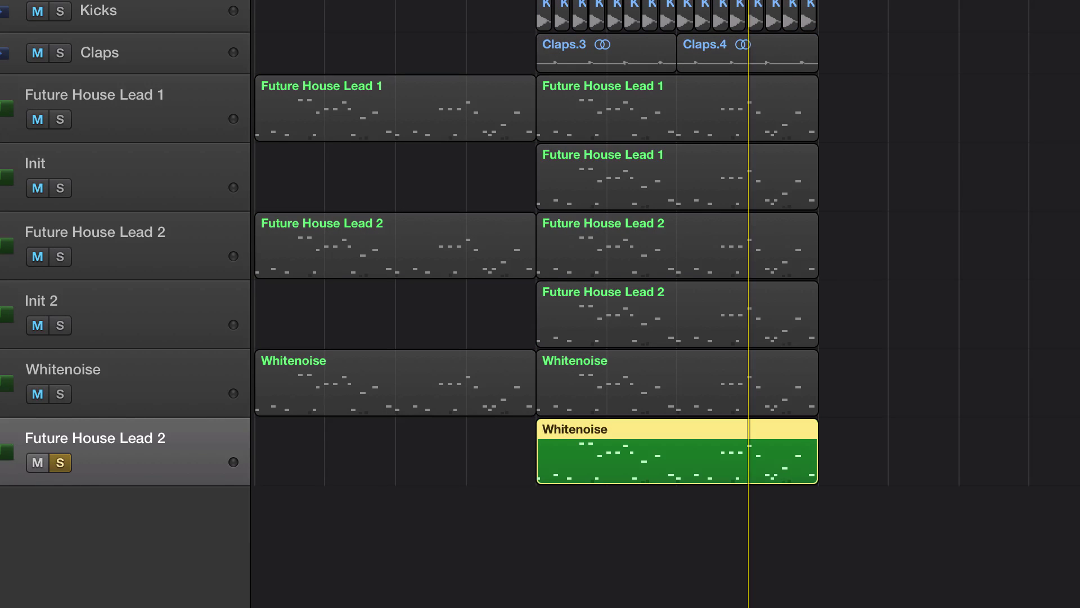
- In the new track's Spire patch, raise OSC1's wt mix and set filter 1 to perfecto LP4 with a slightly higher cut 1
{"action": "key", "text": "v"}
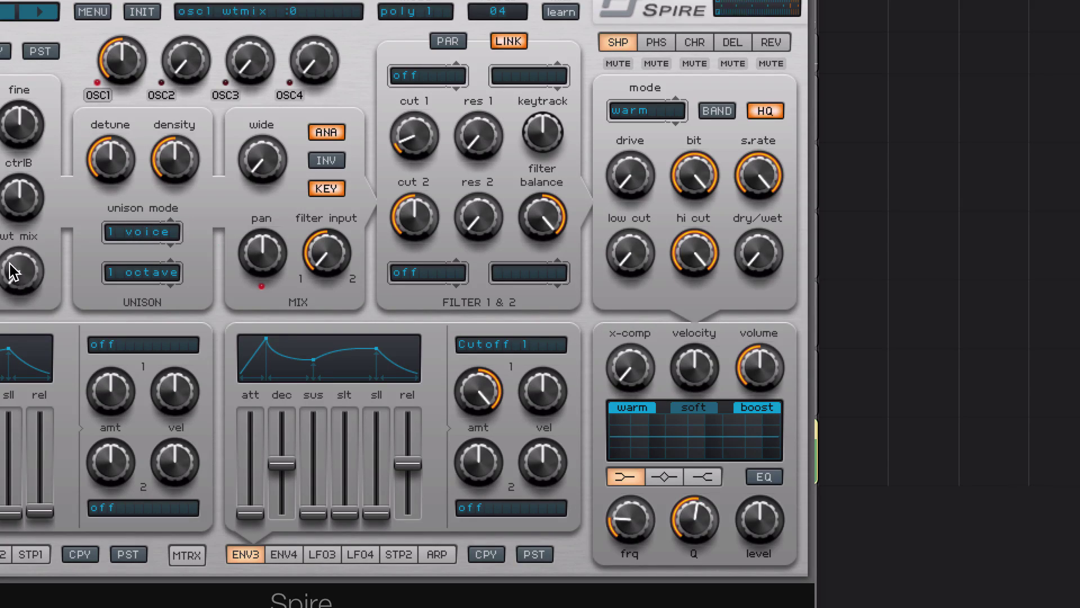
{"action": "left_click_drag", "start_coordinate": [8, 265], "coordinate": [26, 248]}
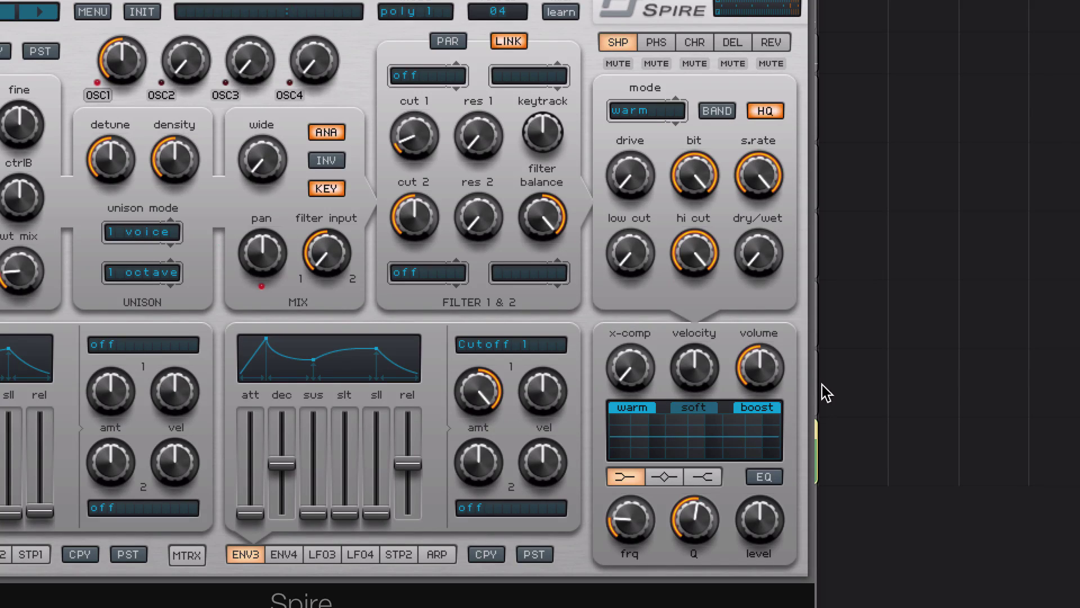
{"action": "left_click", "coordinate": [417, 75]}
{"action": "left_click", "coordinate": [427, 124]}
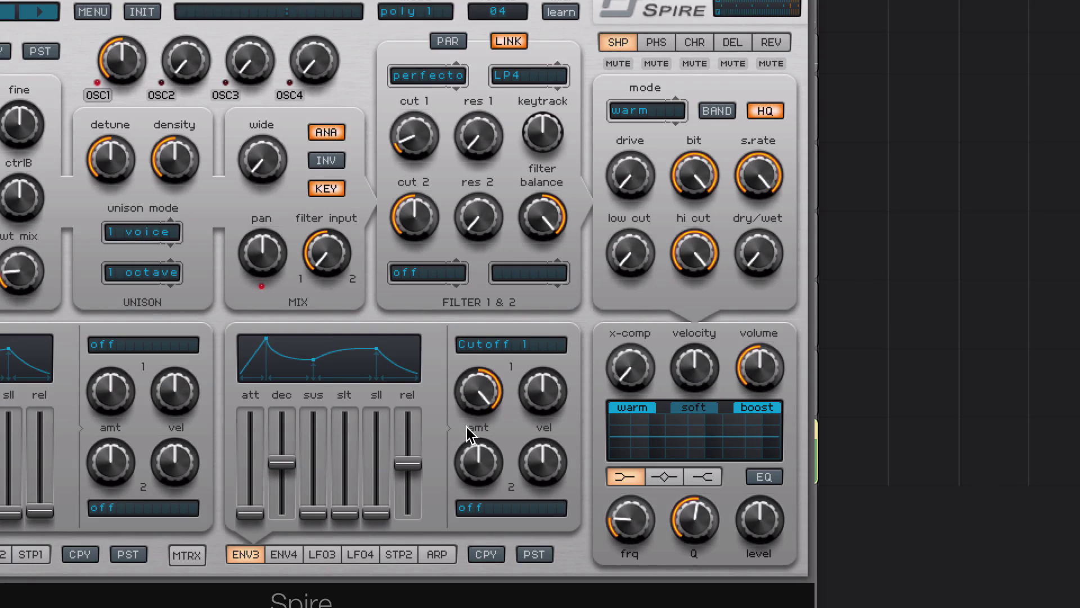
{"action": "left_click_drag", "start_coordinate": [416, 134], "coordinate": [422, 95]}
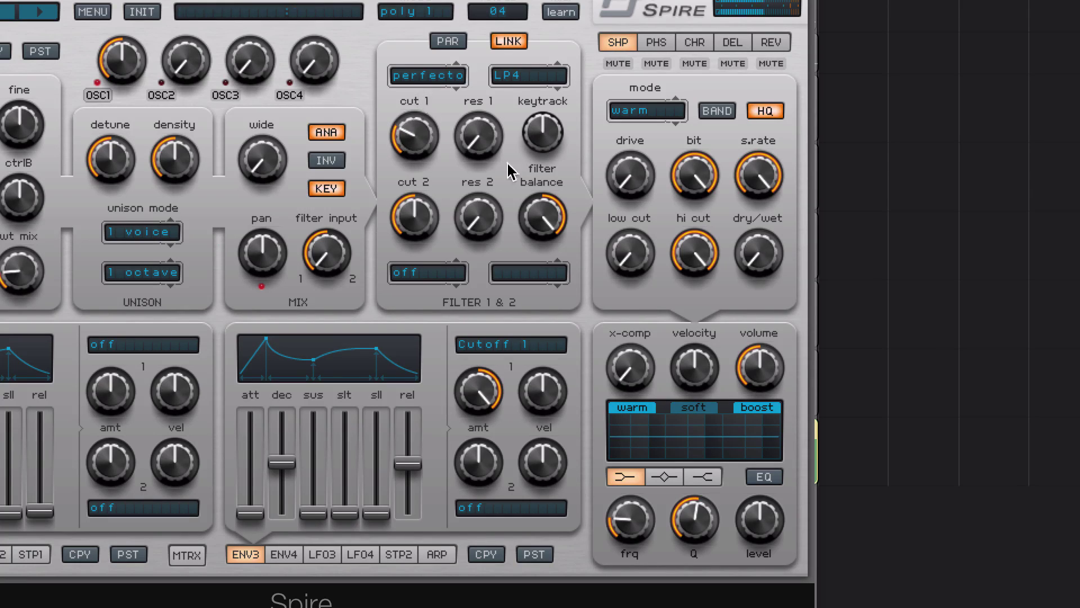
- Set x-comp to about 71 and enable the EQ, cutting the low band fully at about 589 and slightly boosting the high band
{"action": "left_click_drag", "start_coordinate": [646, 379], "coordinate": [650, 369]}
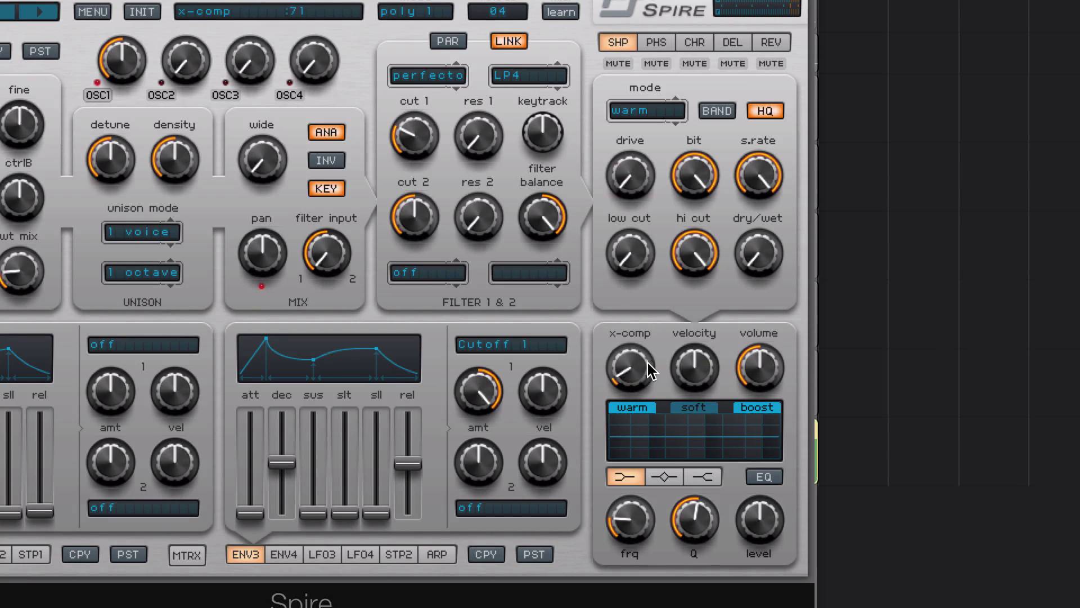
{"action": "left_click", "coordinate": [770, 482]}
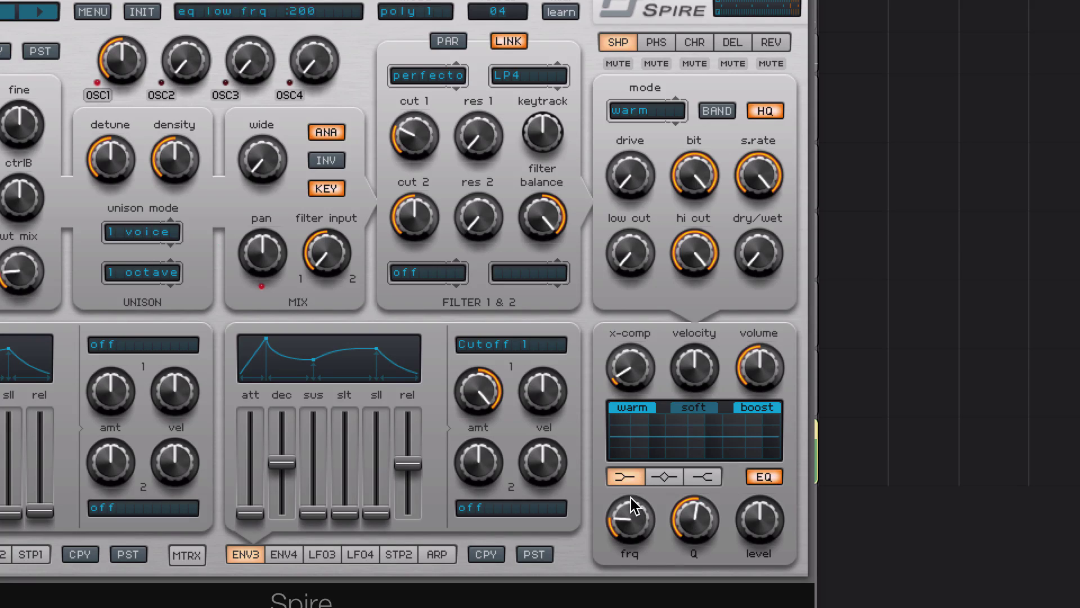
{"action": "left_click_drag", "start_coordinate": [630, 498], "coordinate": [630, 484]}
{"action": "left_click_drag", "start_coordinate": [760, 520], "coordinate": [759, 540]}
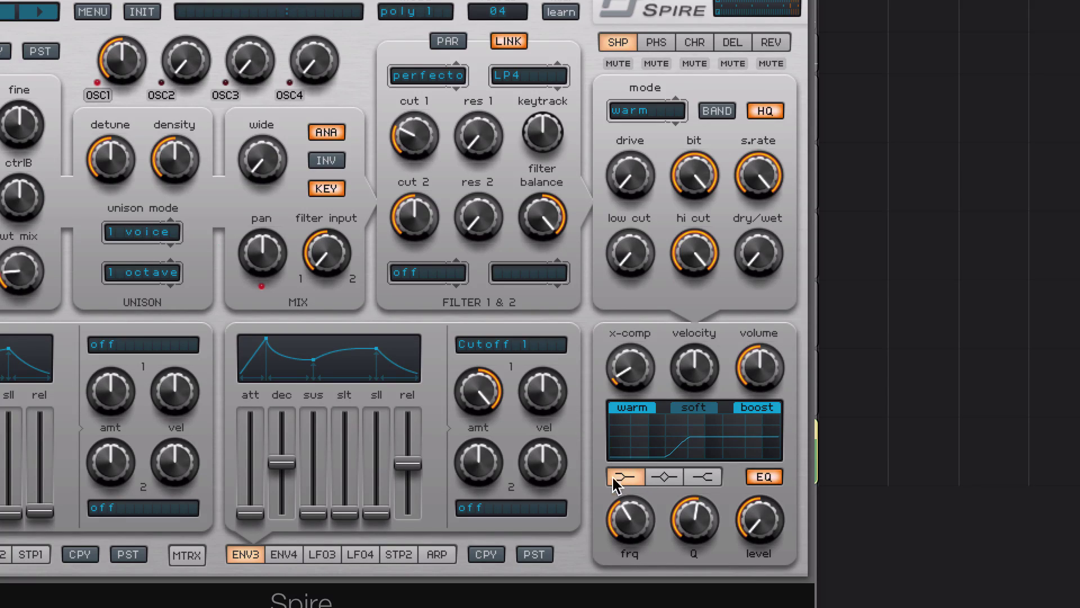
{"action": "left_click_drag", "start_coordinate": [629, 498], "coordinate": [628, 484]}
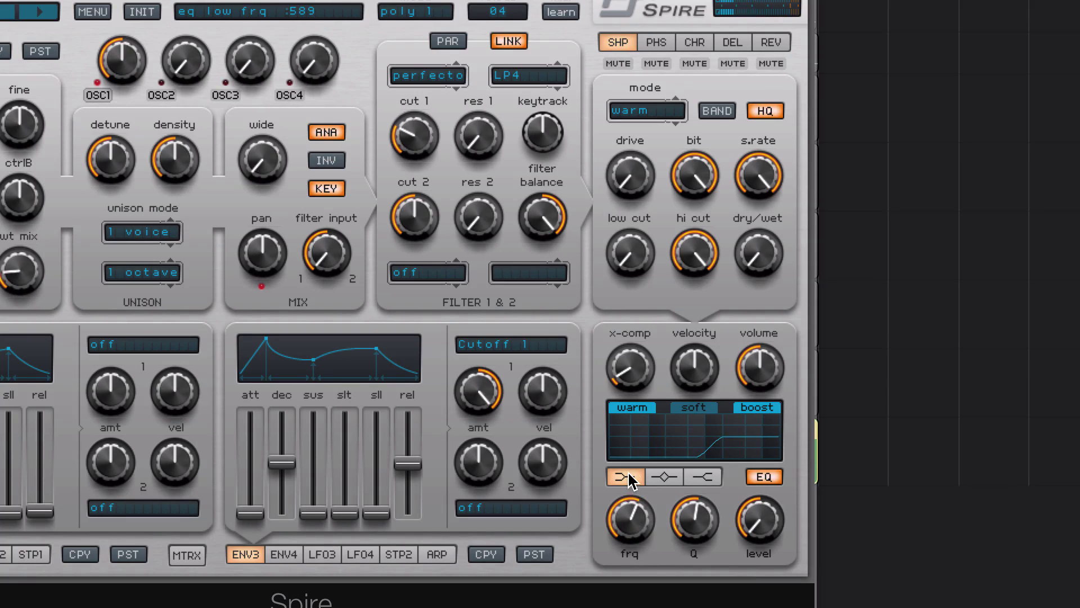
{"action": "left_click", "coordinate": [703, 476]}
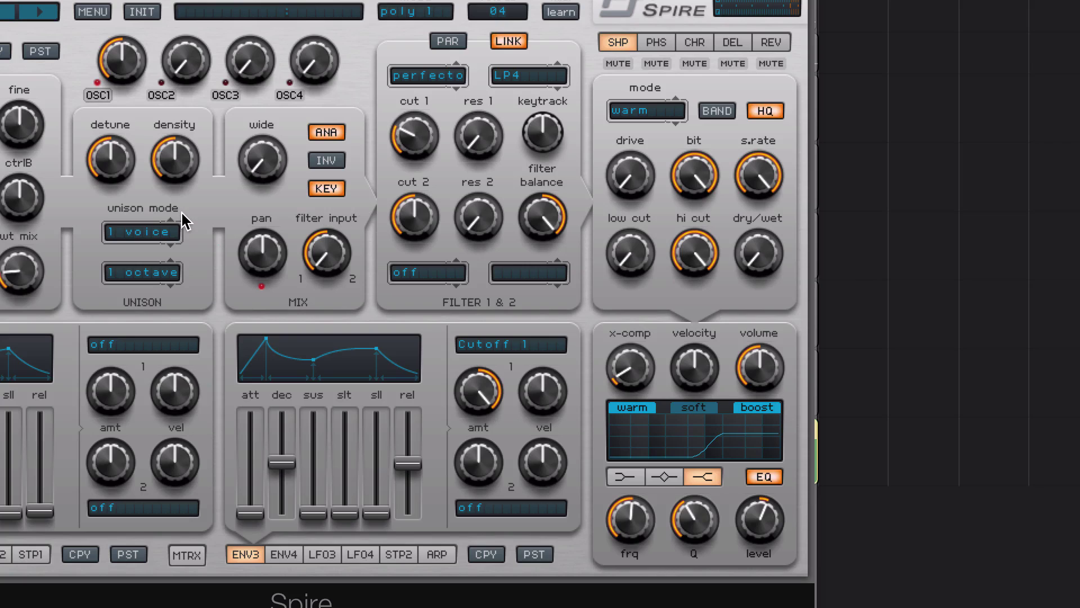
- Set OSC1's unison mode to 2 voices and turn the mix section's wide to maximum
{"action": "left_click", "coordinate": [153, 233]}
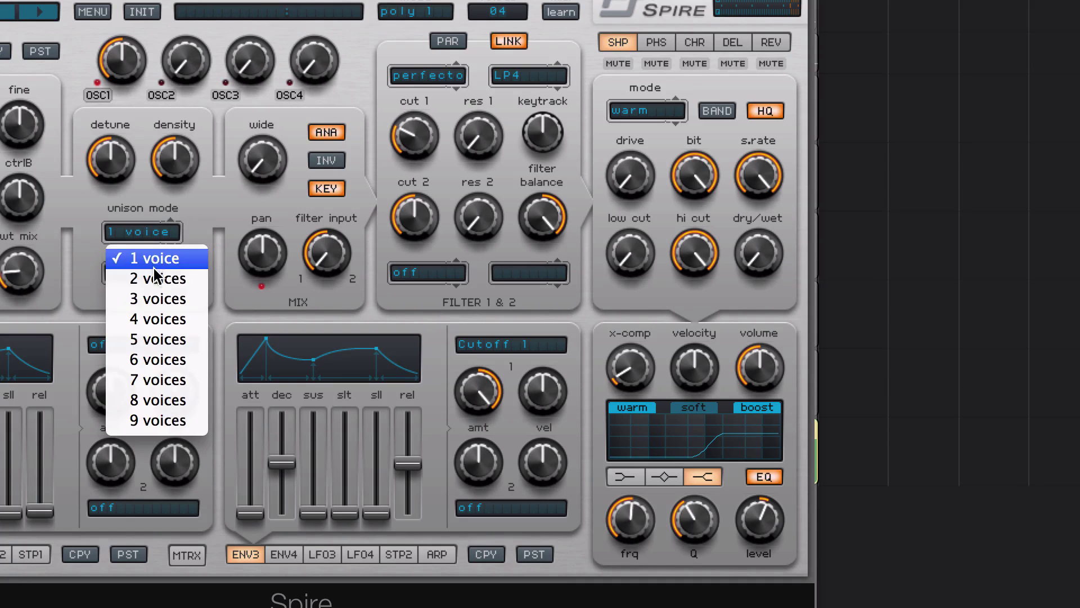
{"action": "left_click", "coordinate": [156, 280]}
{"action": "left_click_drag", "start_coordinate": [269, 171], "coordinate": [269, 140]}
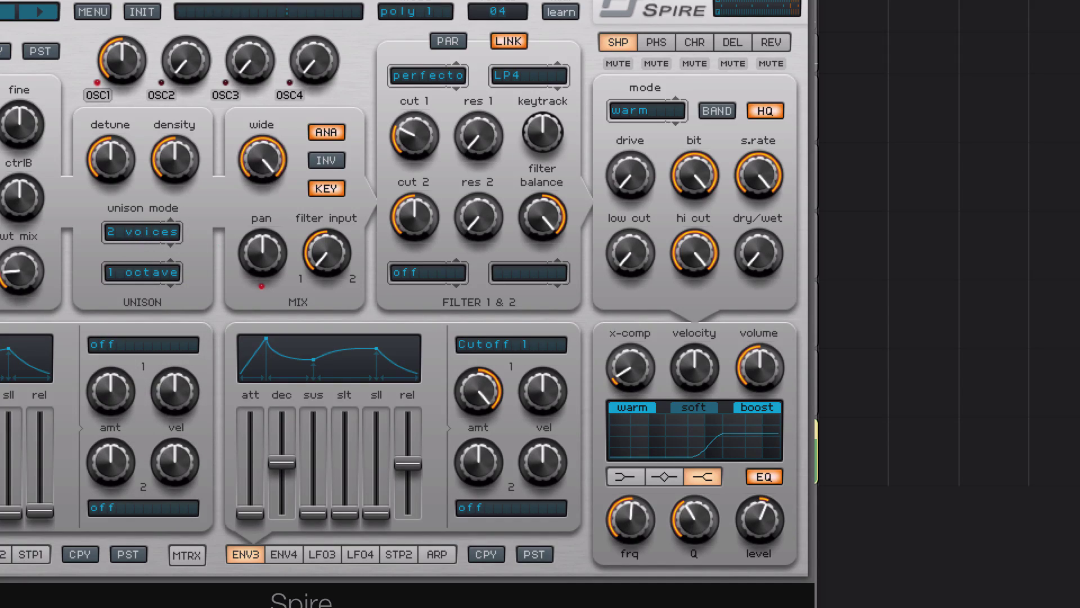
{"action": "left_click", "coordinate": [106, 161]}
- Add a little plate1 reverb with its dry/wet mix, set ENV1's release to about 258 and close the Spire window
{"action": "left_click", "coordinate": [768, 47]}
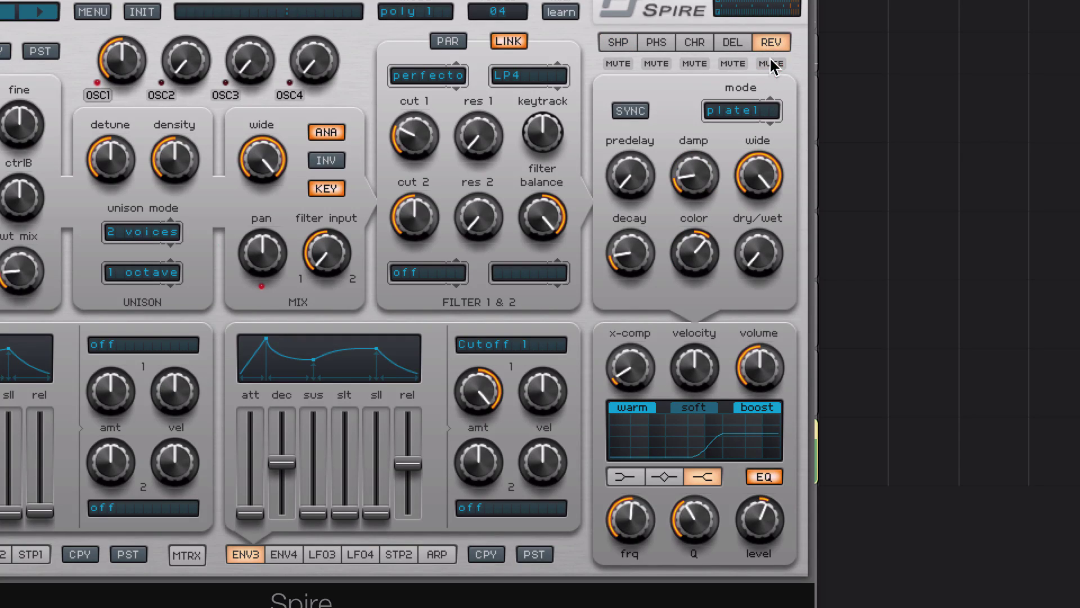
{"action": "left_click_drag", "start_coordinate": [761, 263], "coordinate": [768, 227]}
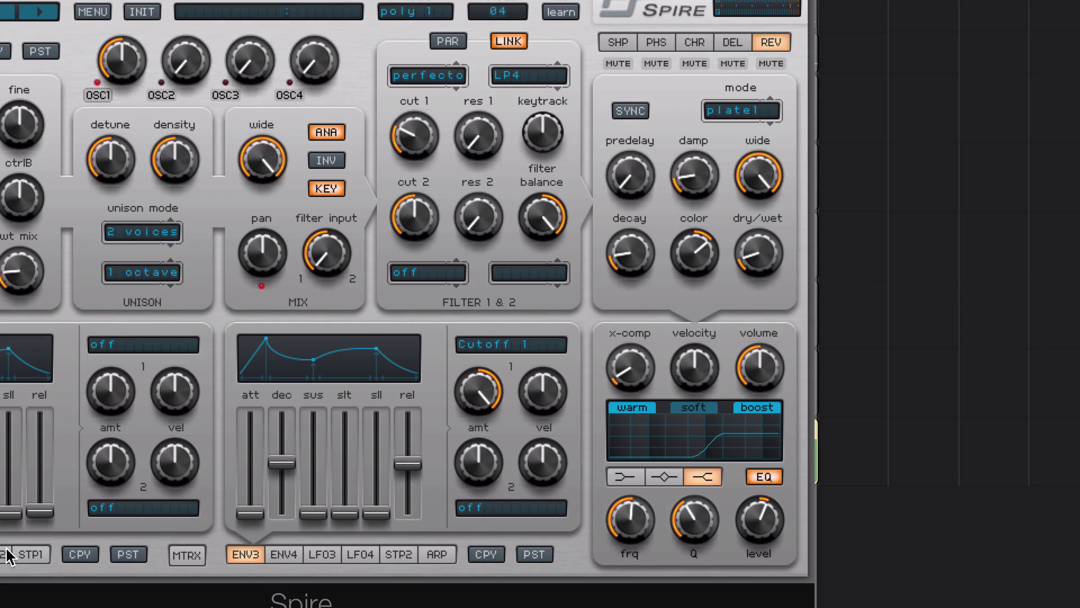
{"action": "left_click_drag", "start_coordinate": [37, 511], "coordinate": [35, 480]}
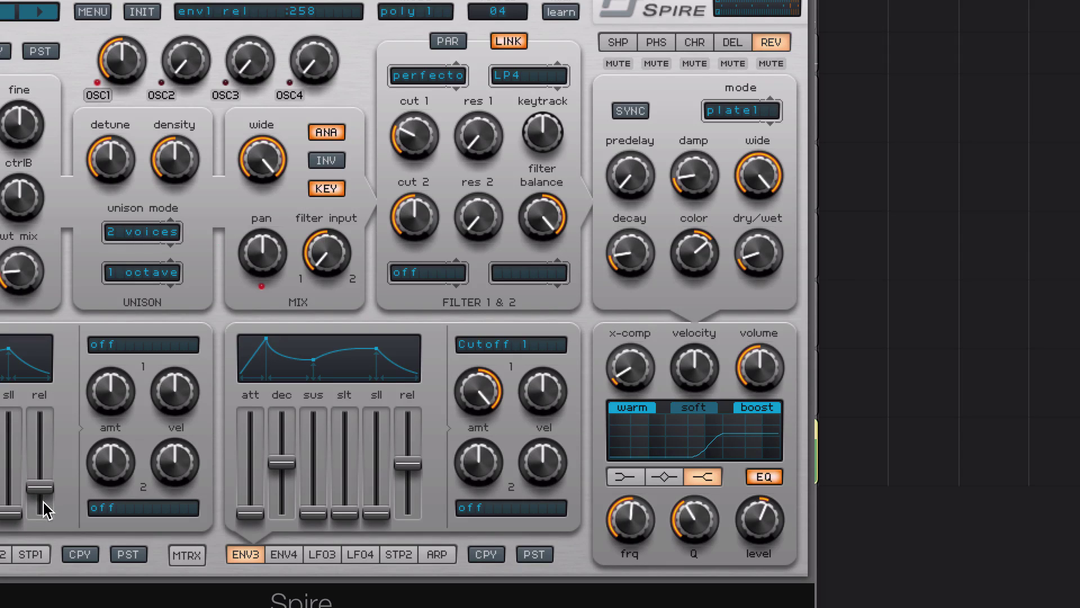
{"action": "key", "text": "super+w"}
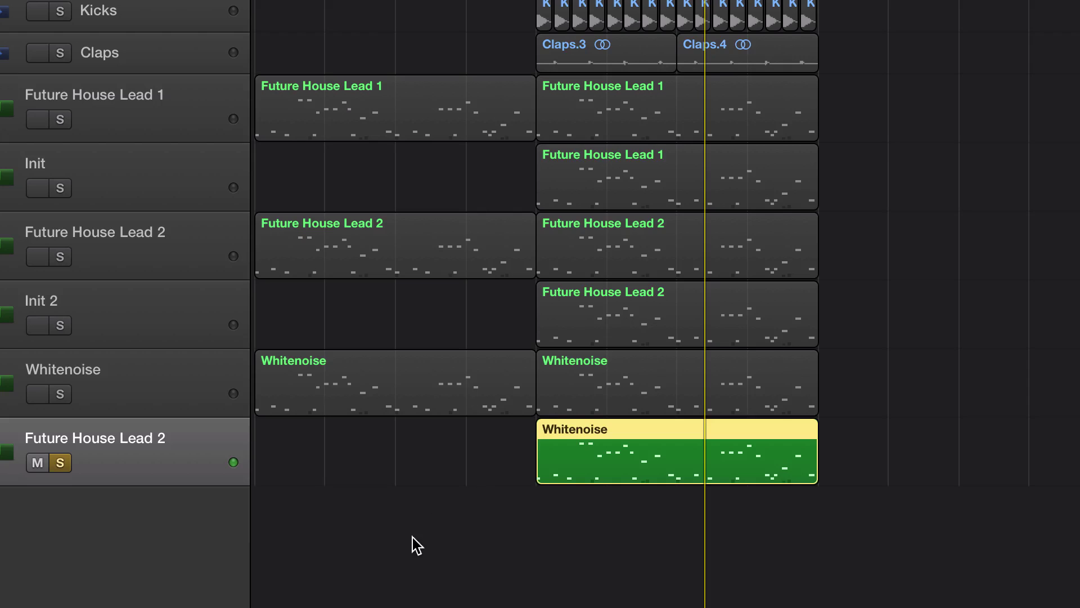
- Solo the Init 2 and Init tracks alongside the new white noise track
{"action": "left_click", "coordinate": [61, 327]}
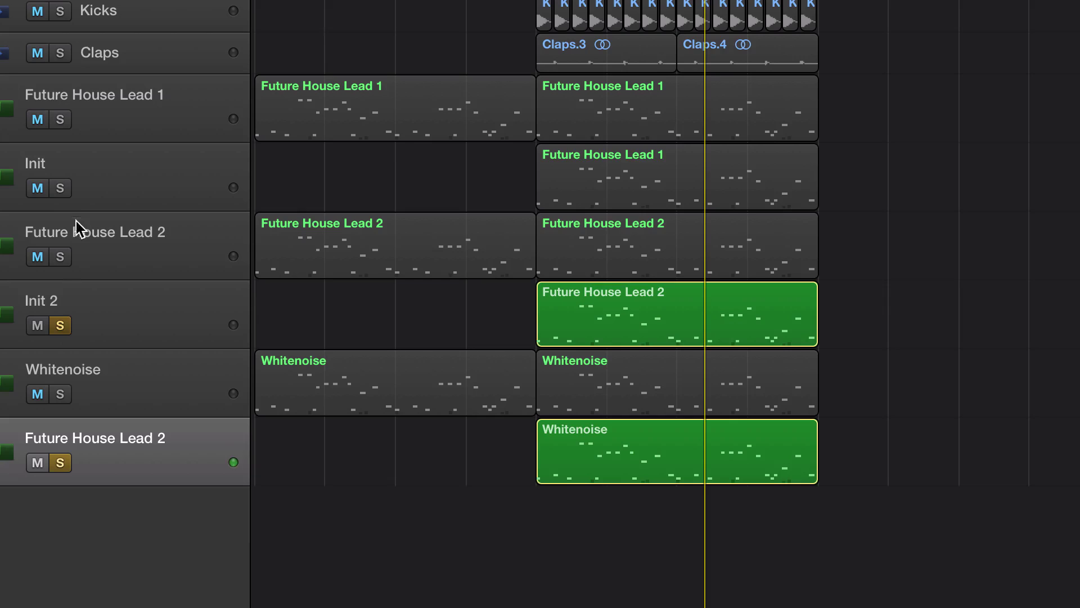
{"action": "left_click", "coordinate": [60, 187]}
{"action": "left_click", "coordinate": [130, 189]}
{"action": "left_click", "coordinate": [139, 314]}
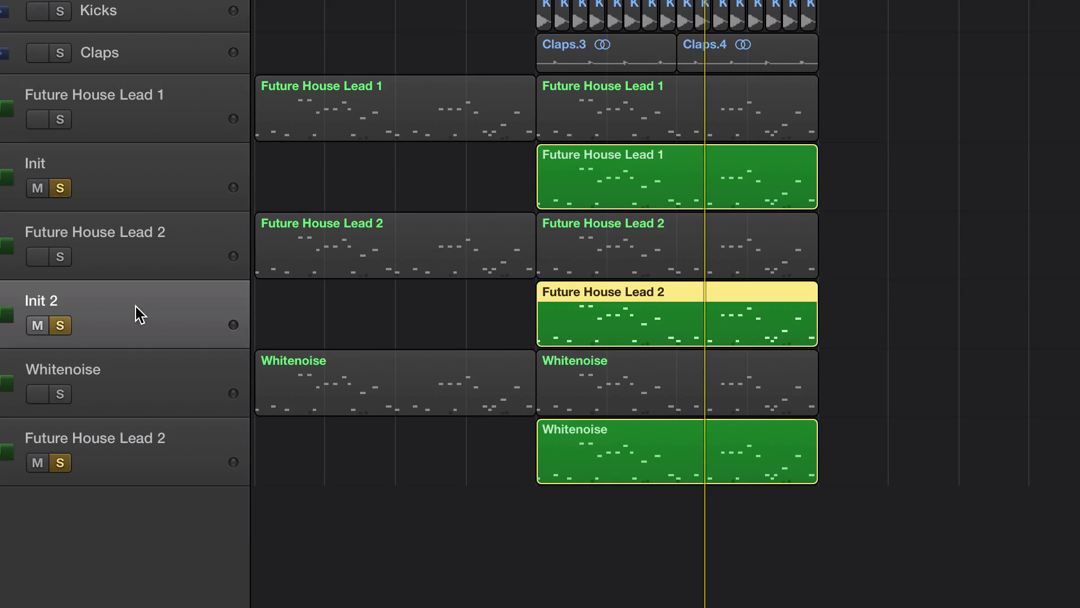
- Play the three soloed layers together, toggling the new white noise track's solo off and on to compare
{"action": "left_click", "coordinate": [150, 441]}
{"action": "key", "text": "space"}
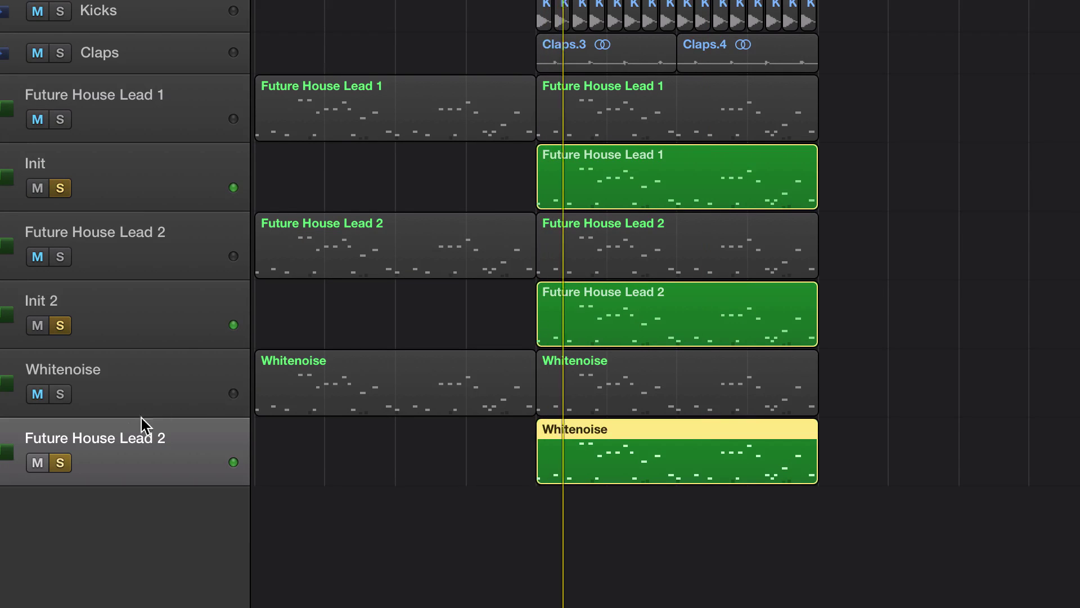
{"action": "left_click", "coordinate": [62, 463]}
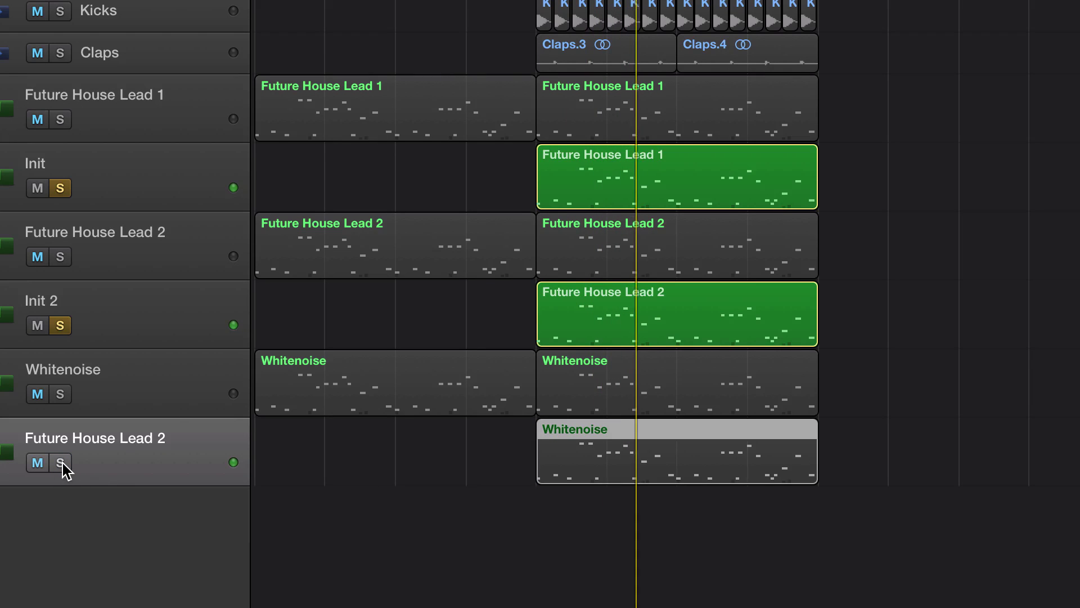
{"action": "left_click", "coordinate": [61, 463]}
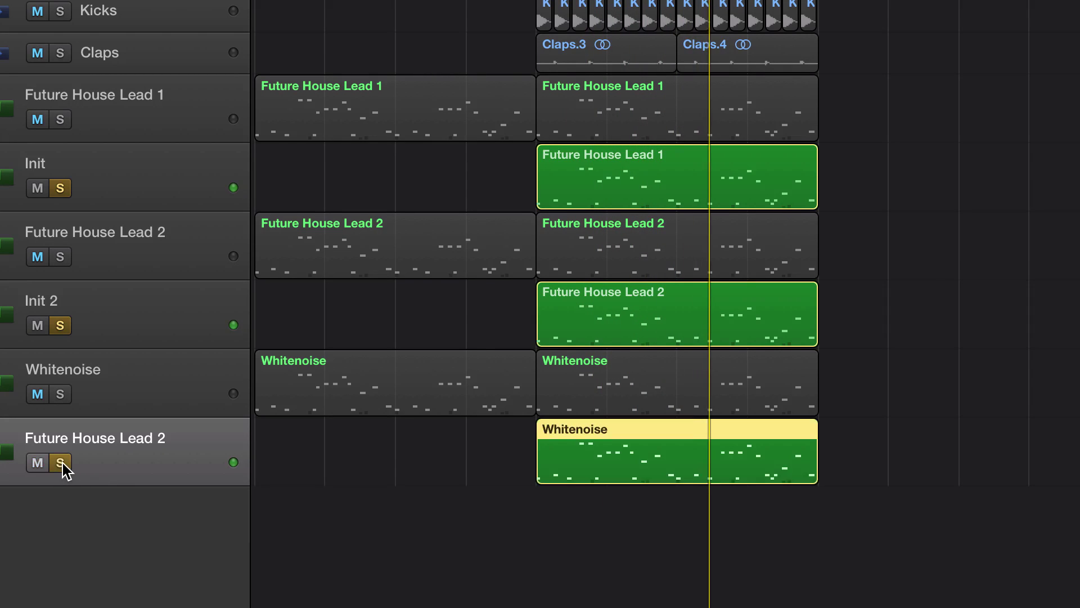